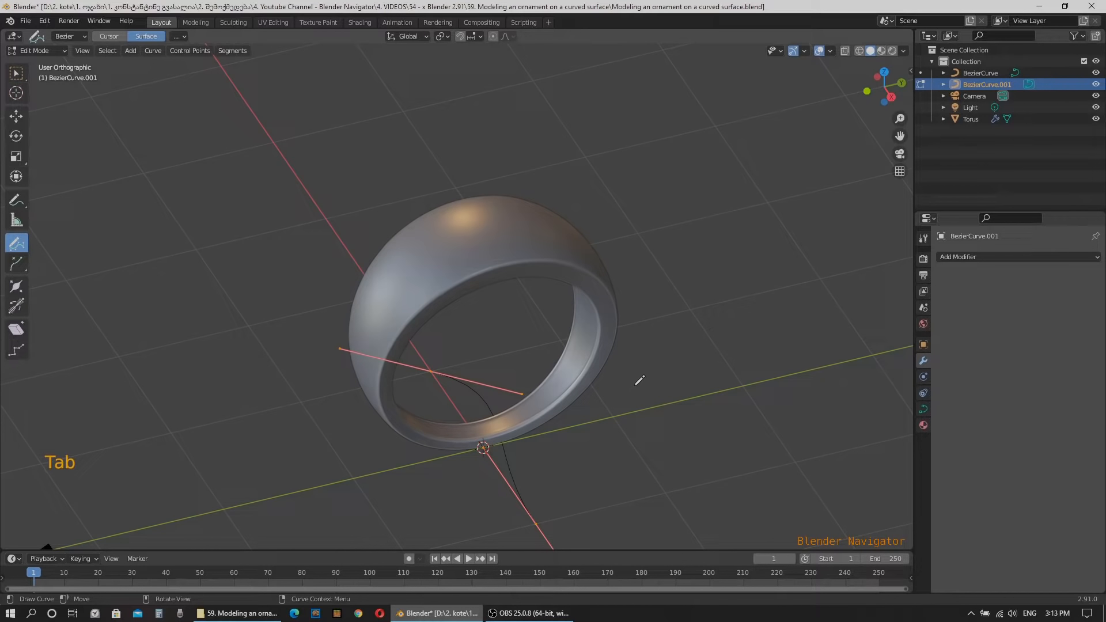
Delete the new curve's default points and draw a wavy stem ending in a spiral on the ring's outer surface
key("Delete")
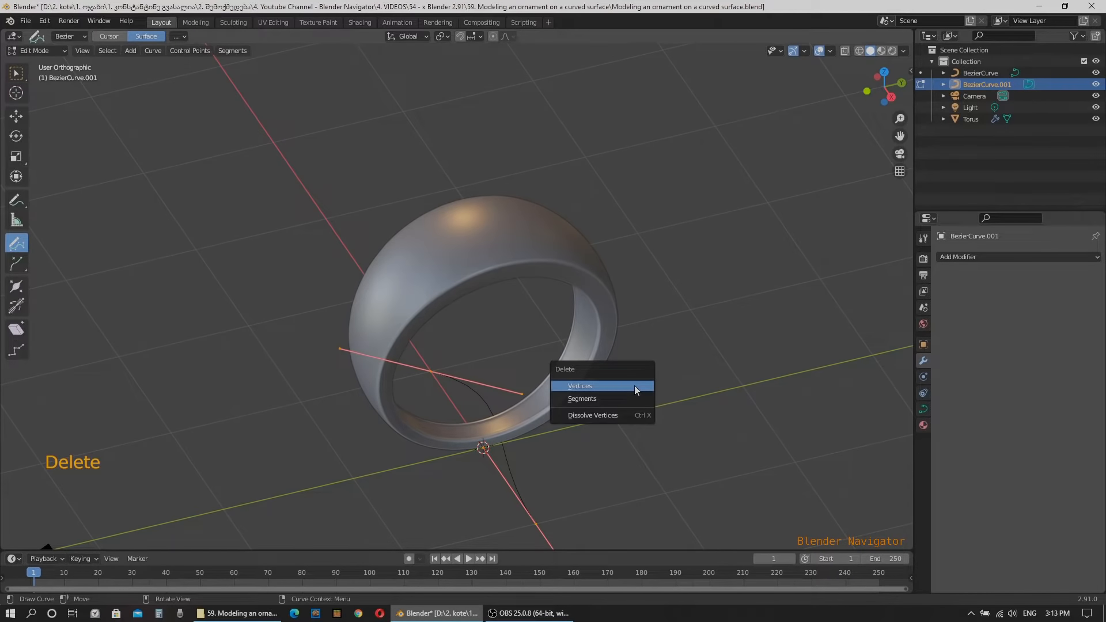
left_click(634, 385)
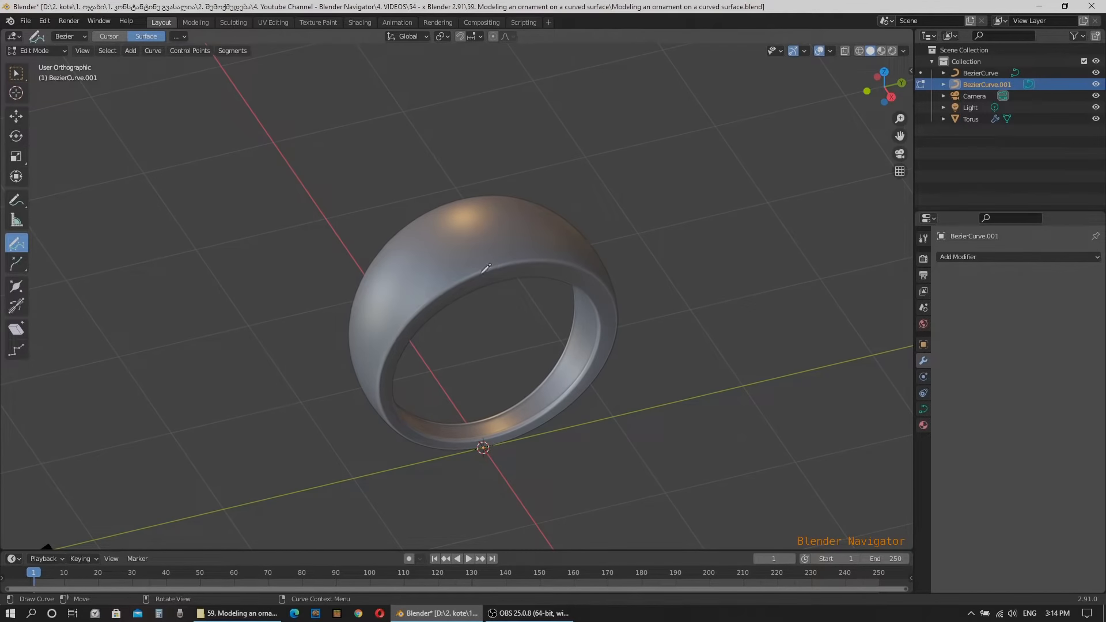
middle_click_drag(485, 268, 491, 264)
scroll(495, 260, "up", 4)
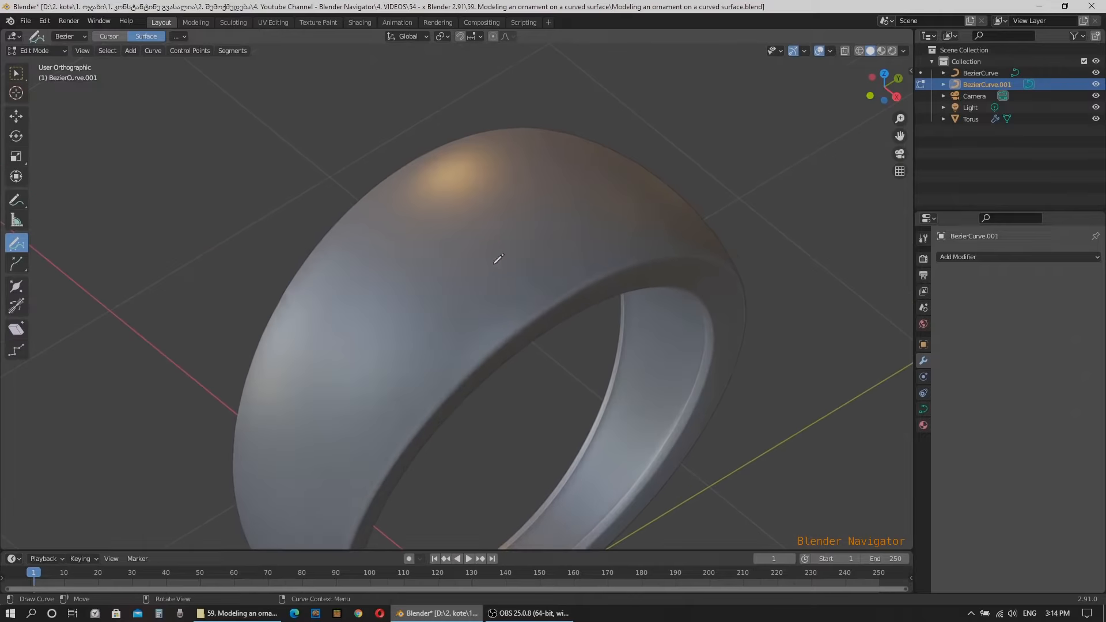
scroll(513, 254, "up", 1)
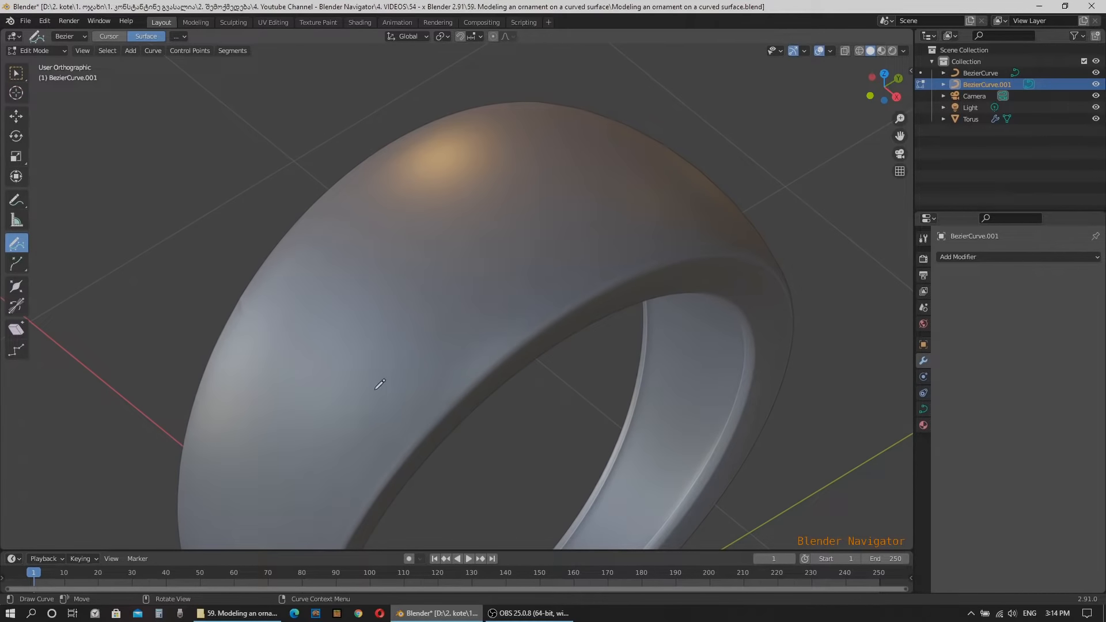
scroll(465, 244, "down", 1)
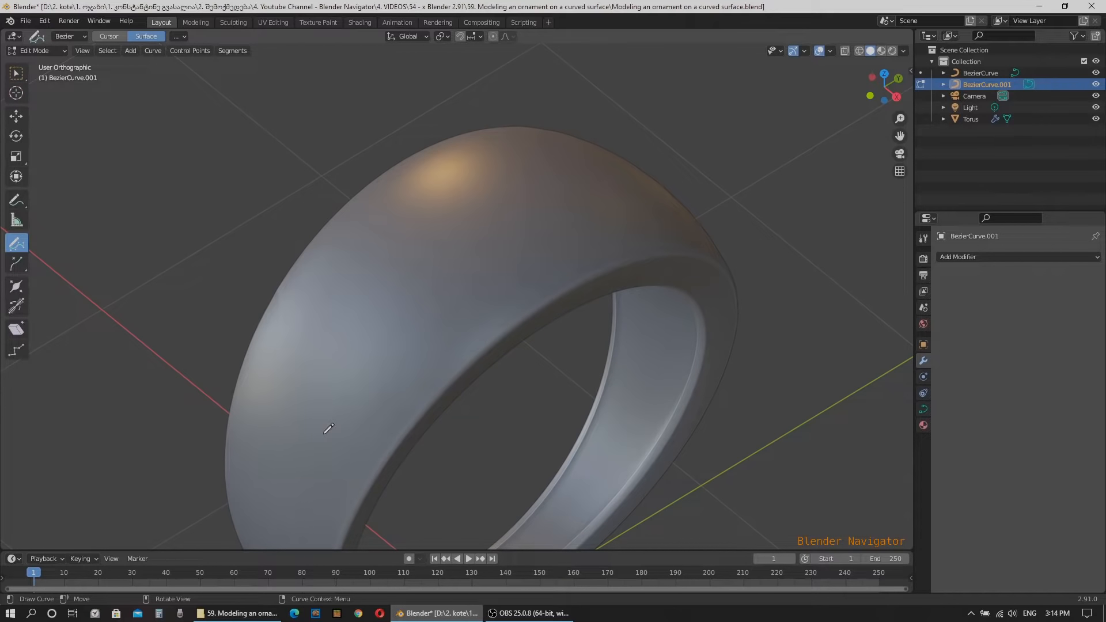
mouse_move(324, 434)
left_mouse_down()
mouse_move(360, 424)
mouse_move(392, 352)
mouse_move(458, 330)
mouse_move(491, 257)
mouse_move(515, 266)
mouse_move(505, 287)
mouse_move(495, 275)
left_mouse_up()
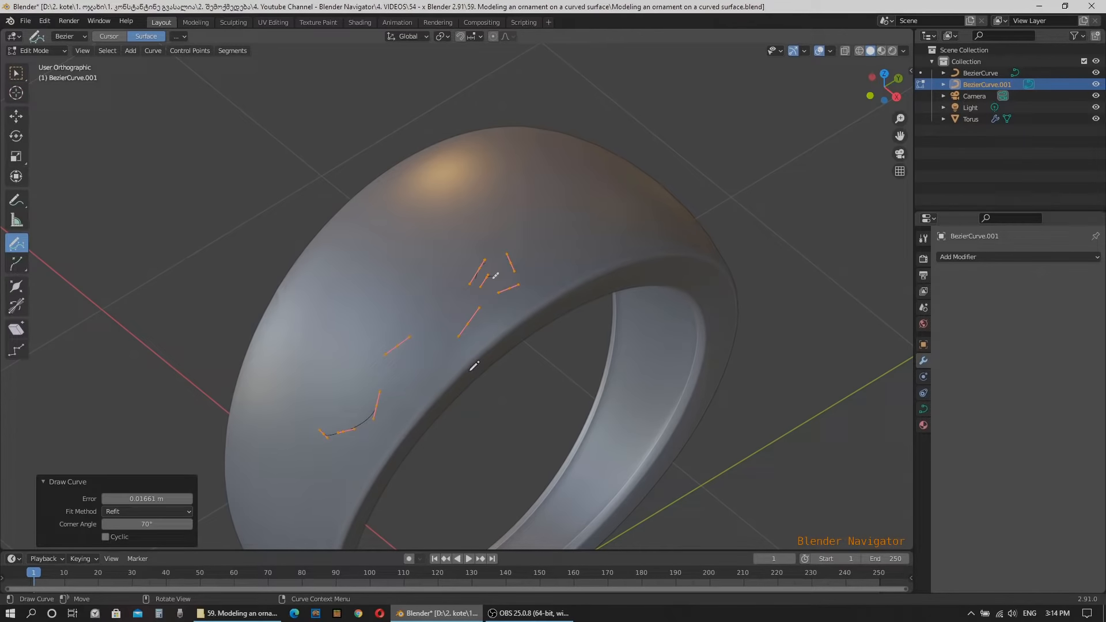
Turn on X-ray display and draw three spiral branches off alternating sides of the wavy stem
mouse_move(458, 354)
middle_mouse_down()
mouse_move(438, 357)
mouse_move(474, 363)
mouse_move(455, 357)
middle_mouse_up()
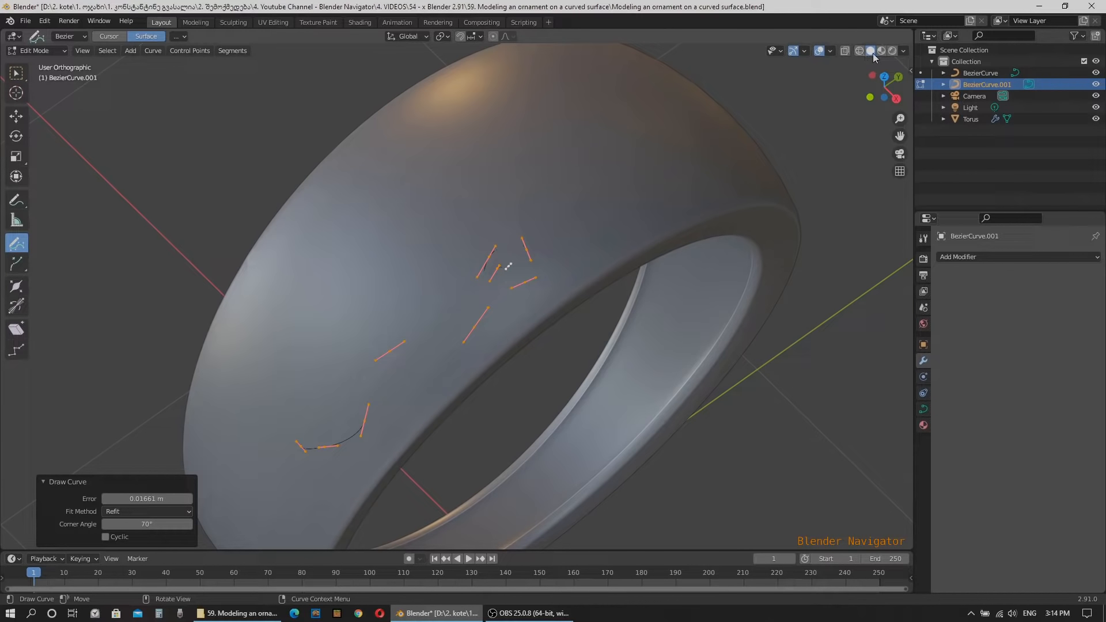
left_click(842, 49)
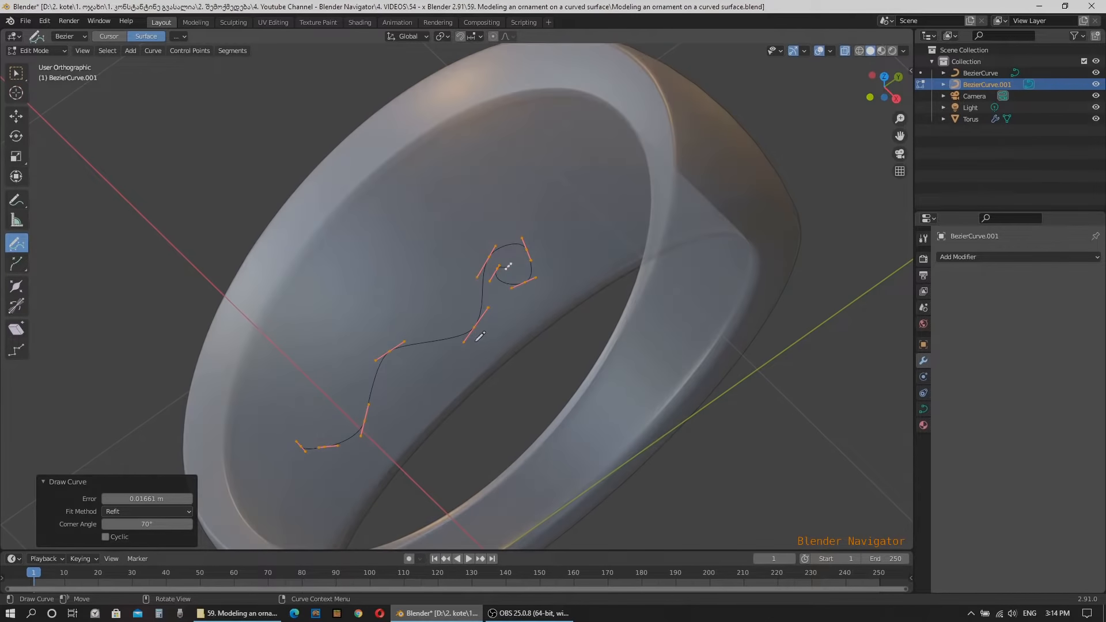
middle_click_drag(452, 354, 467, 345)
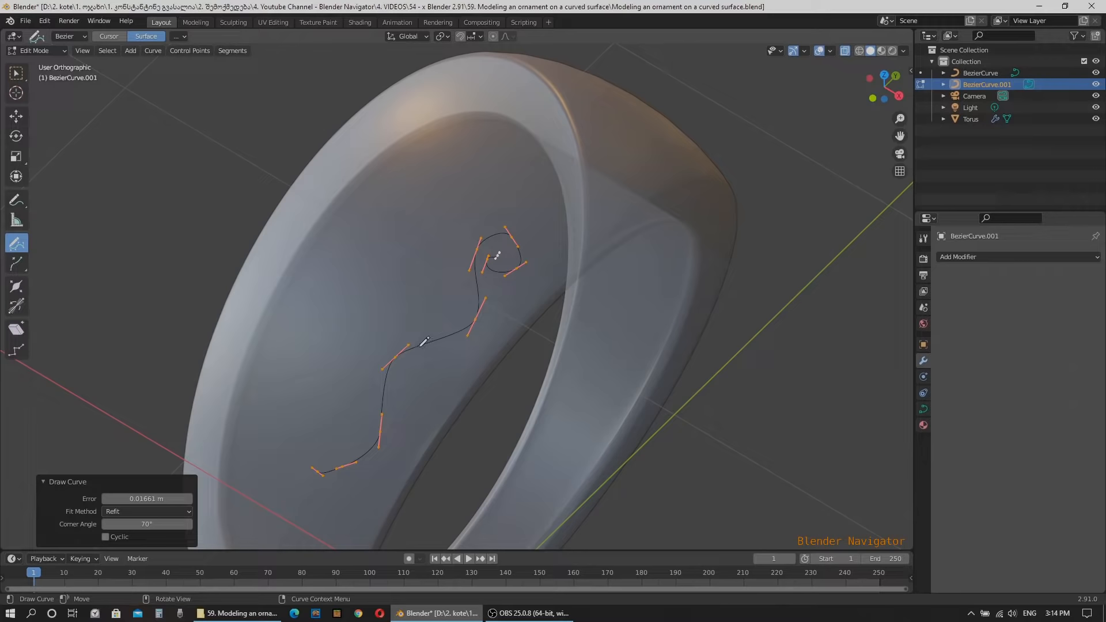
mouse_move(422, 342)
left_mouse_down()
mouse_move(442, 332)
mouse_move(455, 302)
mouse_move(438, 286)
mouse_move(419, 297)
mouse_move(440, 298)
left_mouse_up()
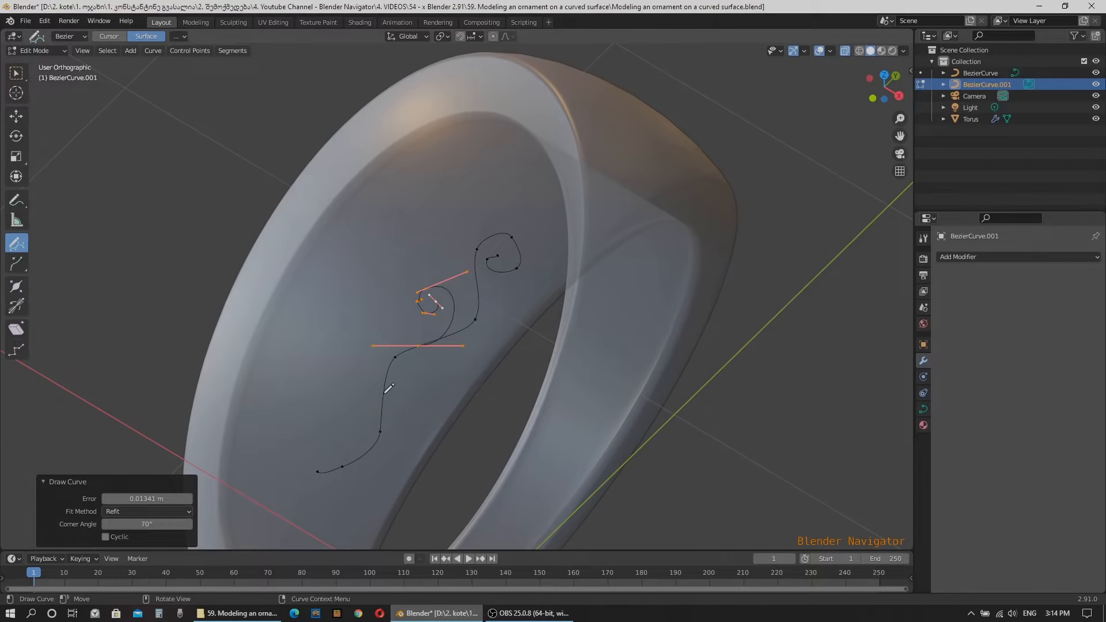
mouse_move(385, 393)
left_mouse_down()
mouse_move(404, 369)
mouse_move(428, 375)
mouse_move(415, 406)
mouse_move(409, 384)
left_mouse_up()
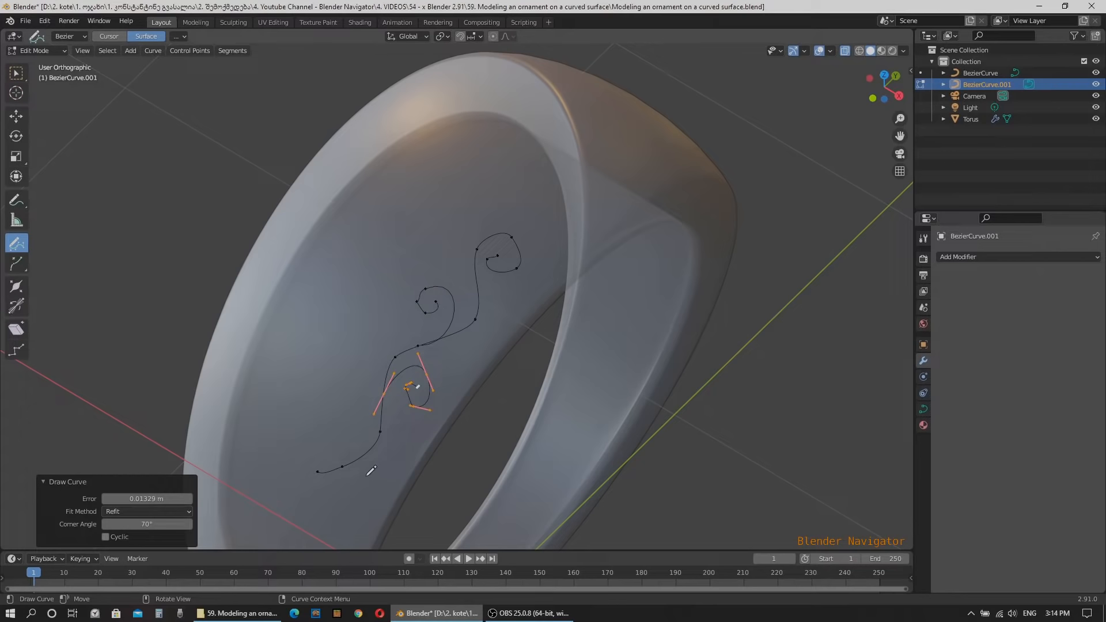
mouse_move(349, 462)
left_mouse_down()
mouse_move(368, 433)
mouse_move(357, 403)
mouse_move(332, 418)
mouse_move(363, 423)
left_mouse_up()
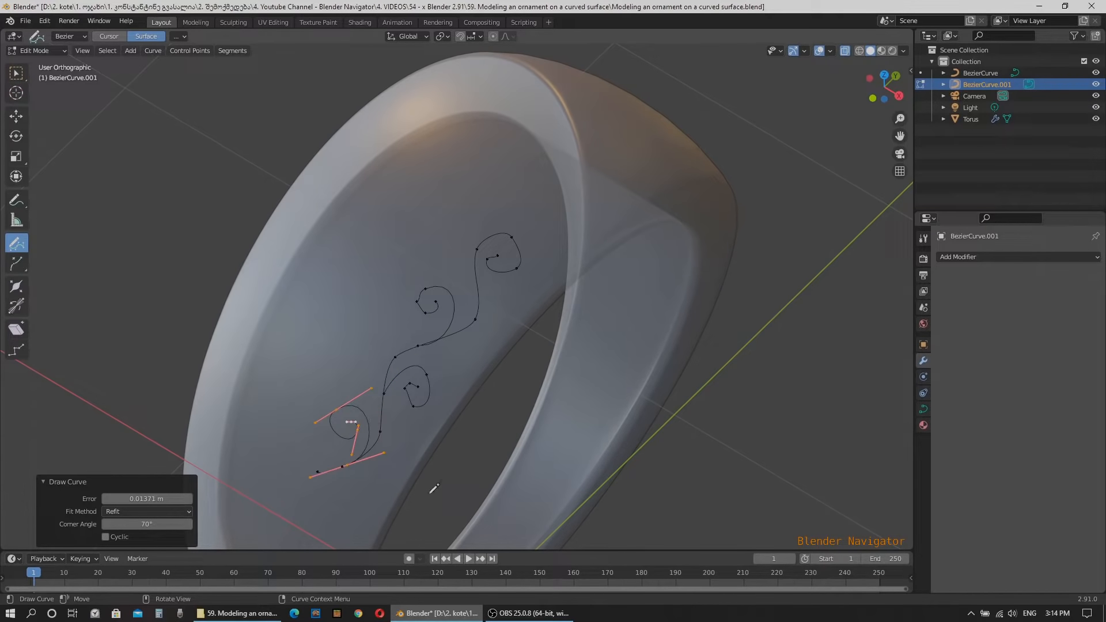
Draw another spiral branch from the upper part of the stem toward the middle of the ring
middle_click_drag(442, 392, 637, 459)
scroll(336, 199, "up", 3)
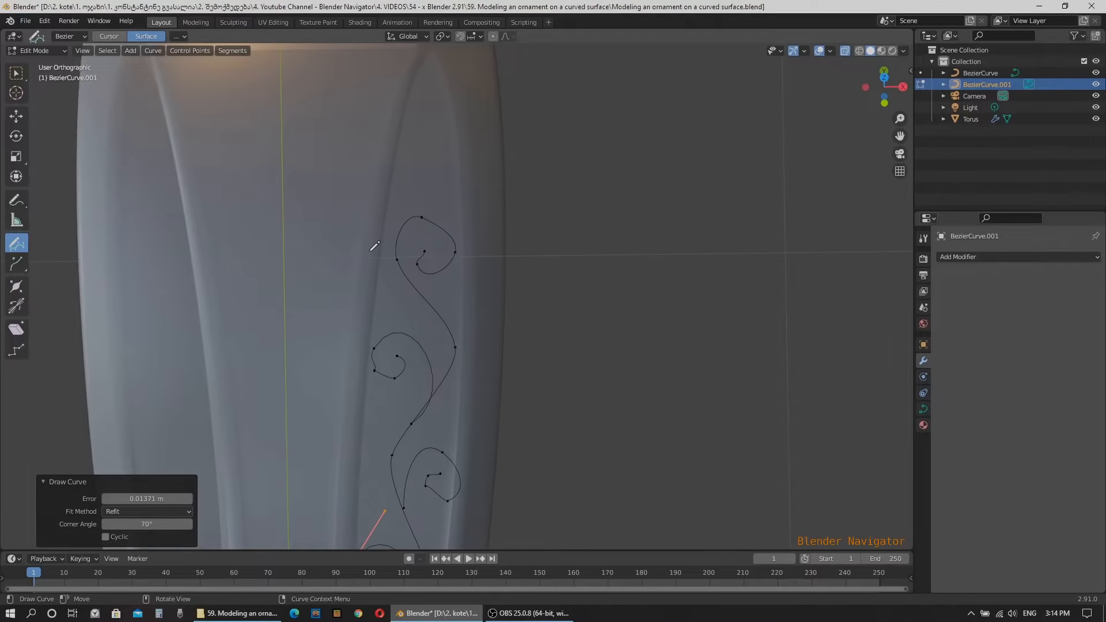
scroll(380, 250, "down", 1)
middle_click_drag(405, 298, 403, 304)
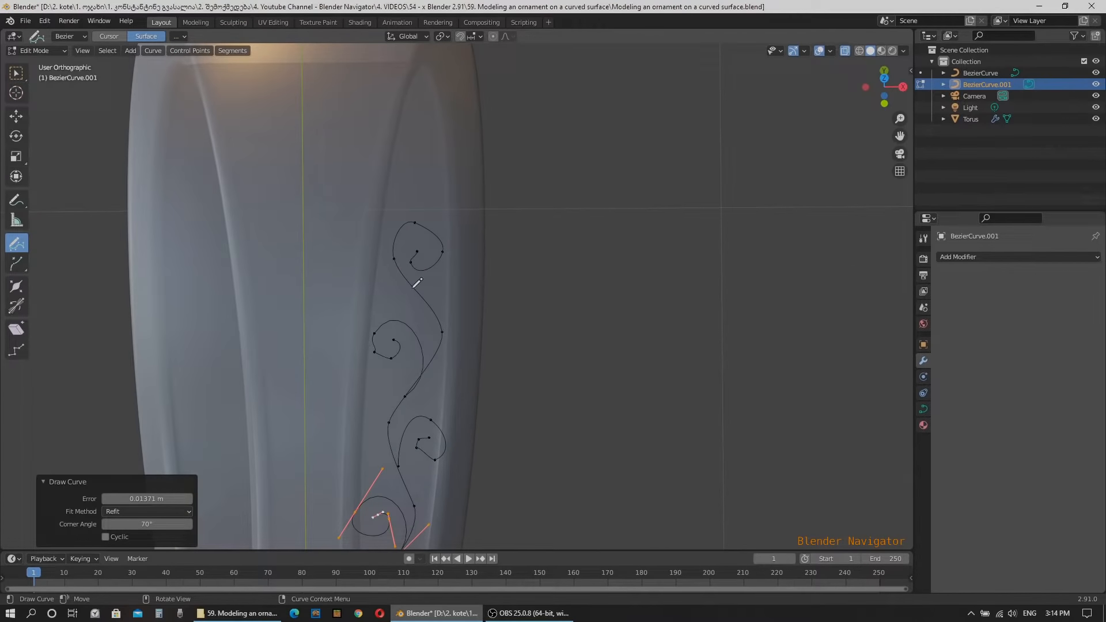
mouse_move(408, 278)
left_mouse_down()
mouse_move(383, 245)
mouse_move(349, 233)
mouse_move(331, 249)
mouse_move(350, 268)
mouse_move(365, 247)
left_mouse_up()
In the top orthographic view, draw a small spiral branching off the outer edge of the inner-side middle curl
scroll(582, 222, "down", 5)
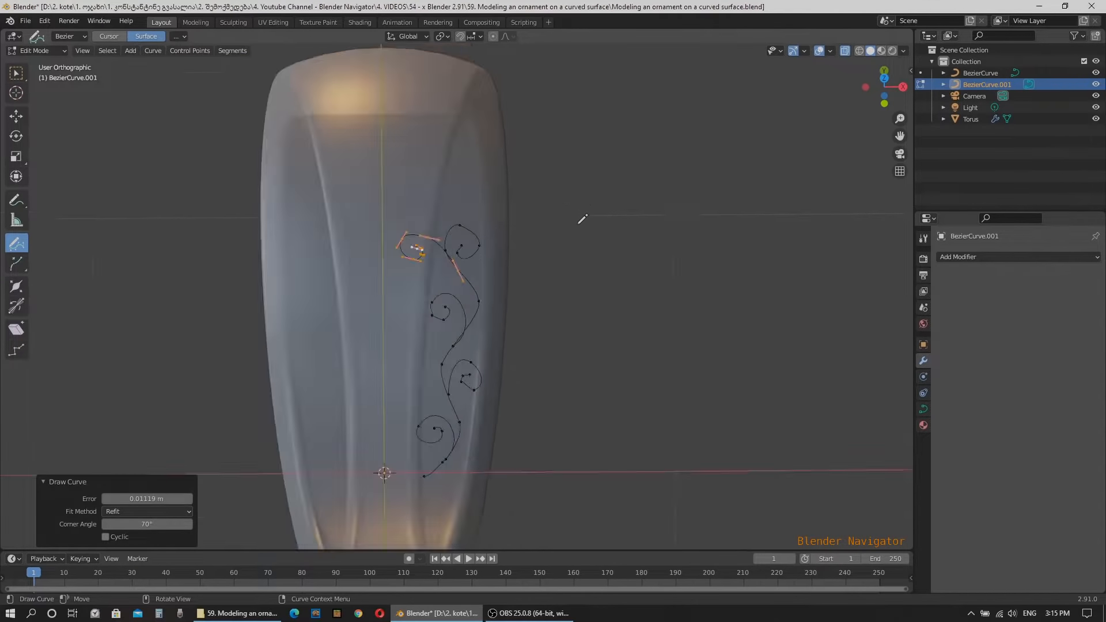
middle_click_drag(587, 212, 588, 250)
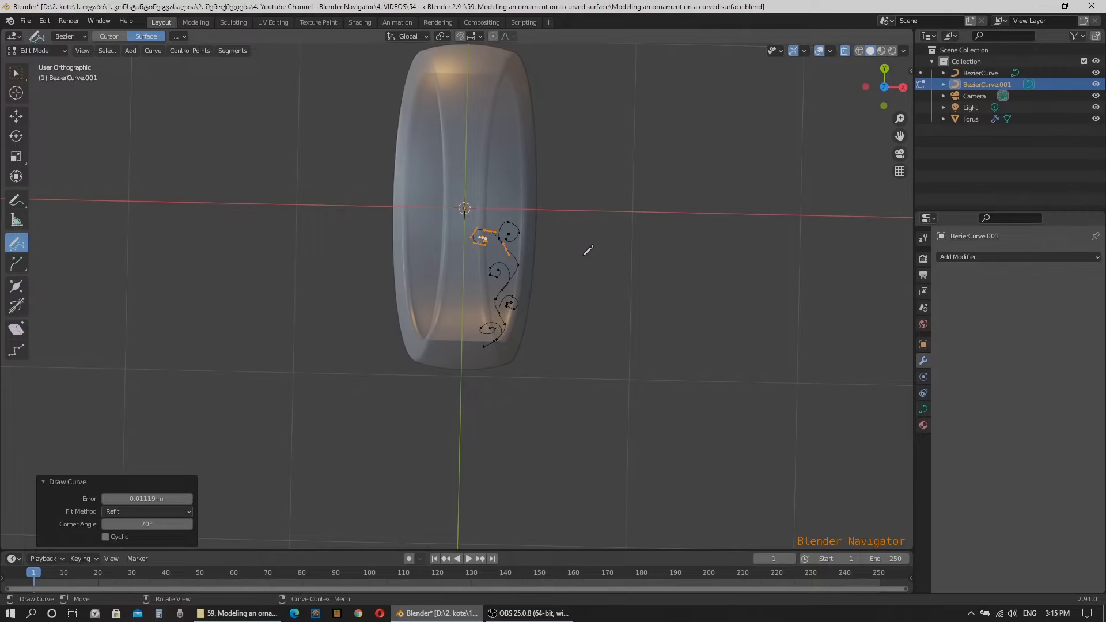
middle_click_drag(565, 288, 568, 251)
key("KP_7")
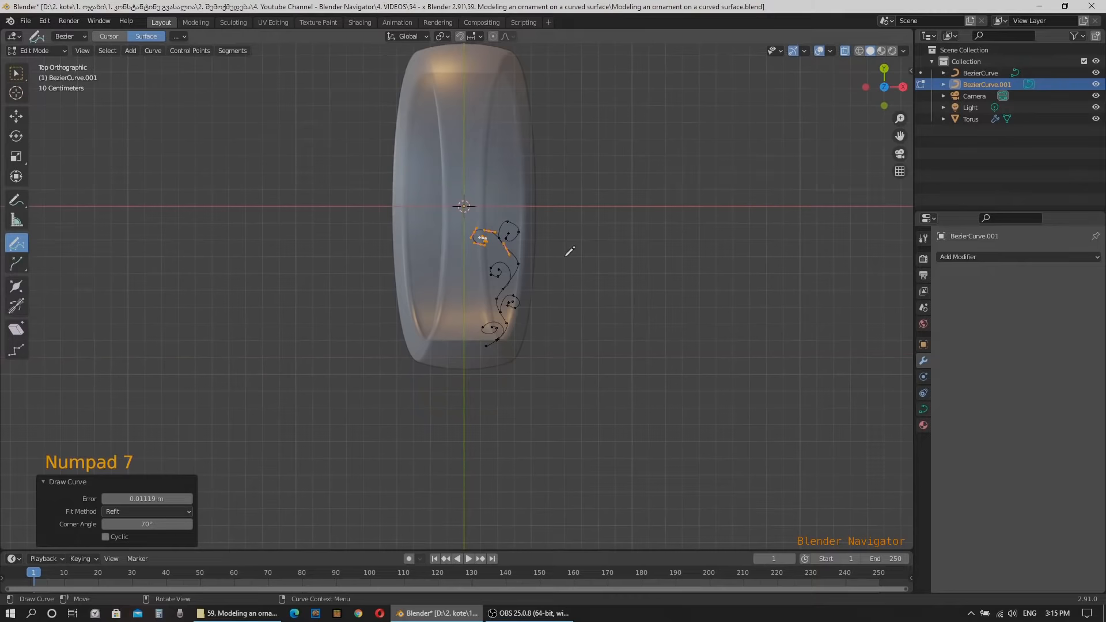
scroll(470, 282, "up", 8)
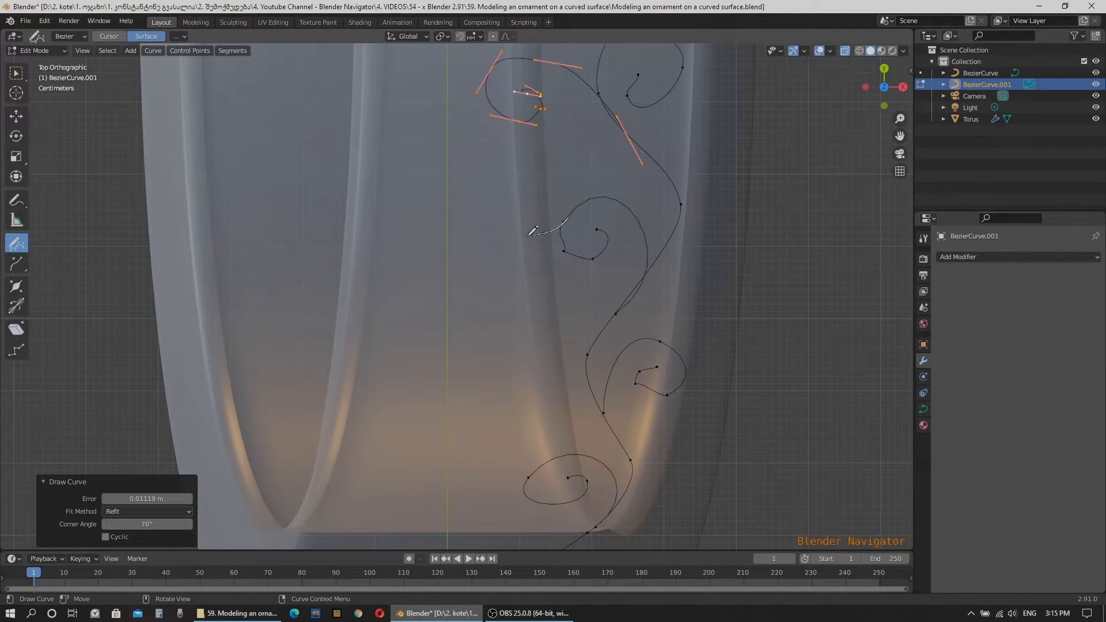
mouse_move(530, 233)
left_mouse_down()
mouse_move(488, 212)
mouse_move(508, 175)
mouse_move(530, 191)
mouse_move(508, 197)
left_mouse_up()
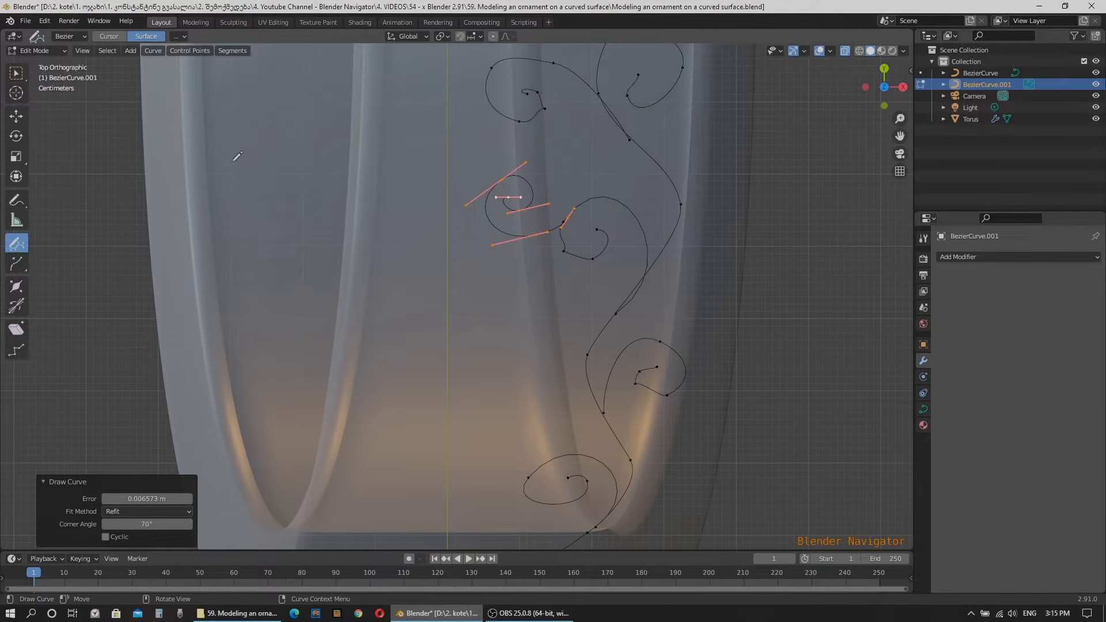
Move a handle of the middle curl's sharp control point about -0.0004 m in X and -0.007 m in Y
key("w")
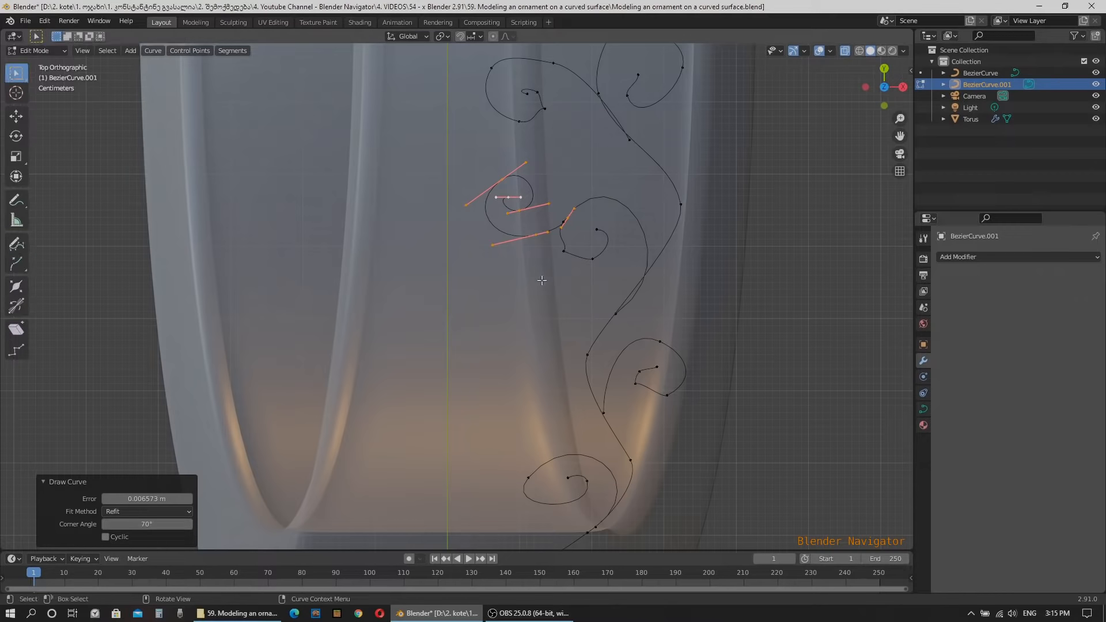
left_click(563, 251)
scroll(561, 254, "up", 8)
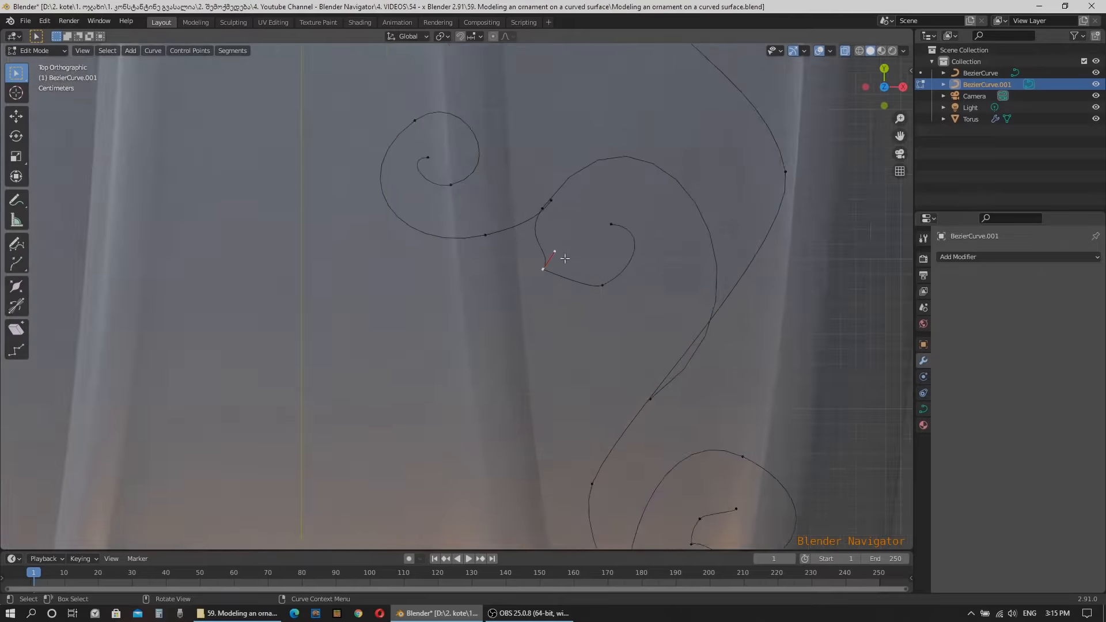
left_click_drag(508, 286, 512, 299)
scroll(511, 291, "up", 10)
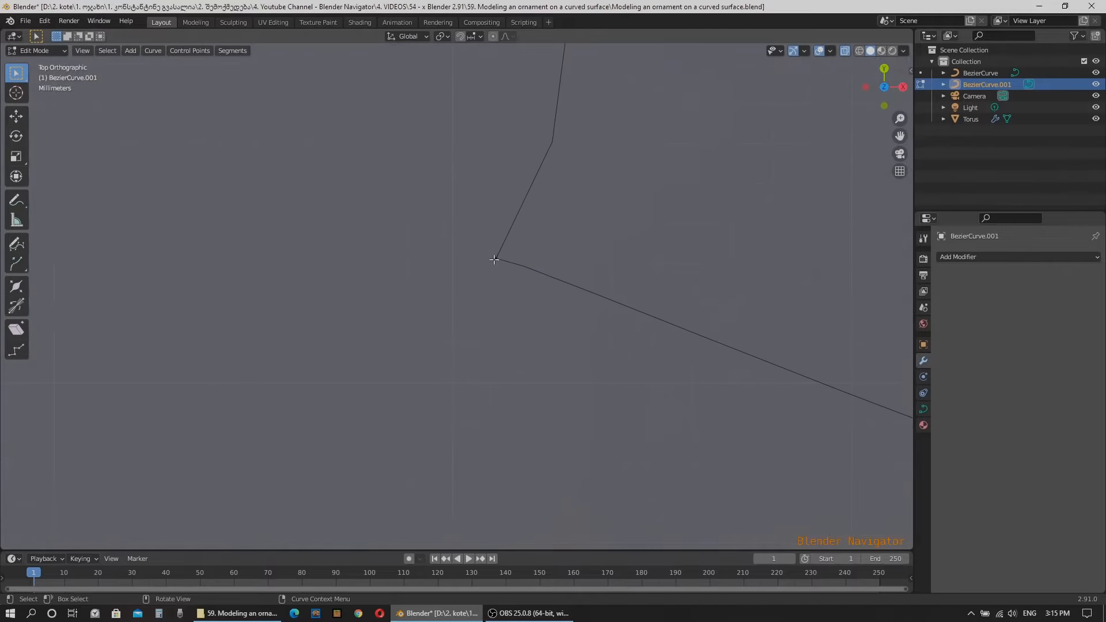
left_click(493, 259)
mouse_move(509, 247)
left_mouse_down()
mouse_move(513, 276)
mouse_move(510, 248)
left_mouse_up()
left_click(497, 260)
left_click(16, 117)
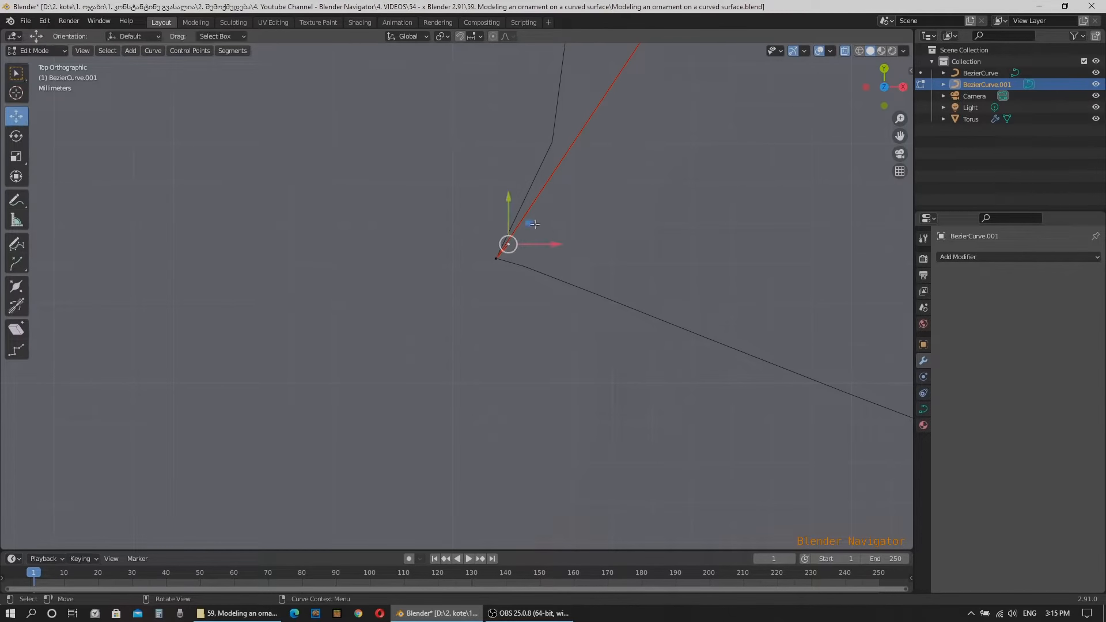
left_click_drag(535, 231, 517, 518)
Reposition both handles of the middle curl's sharp control point, one on each side along the curve, to smooth the kink
scroll(455, 219, "down", 6)
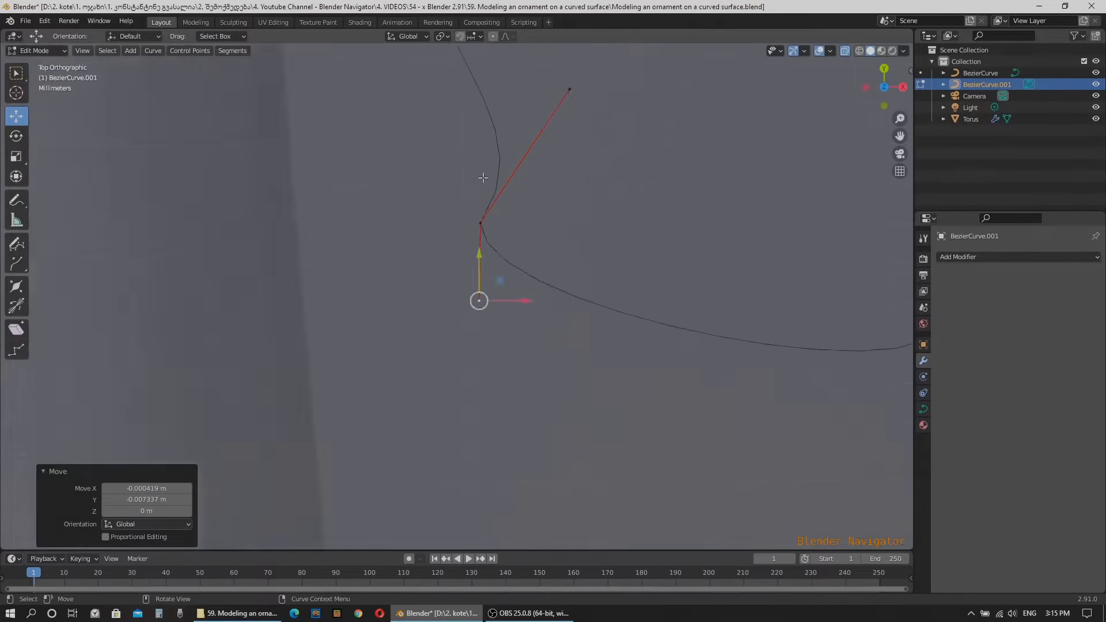
scroll(453, 217, "up", 2)
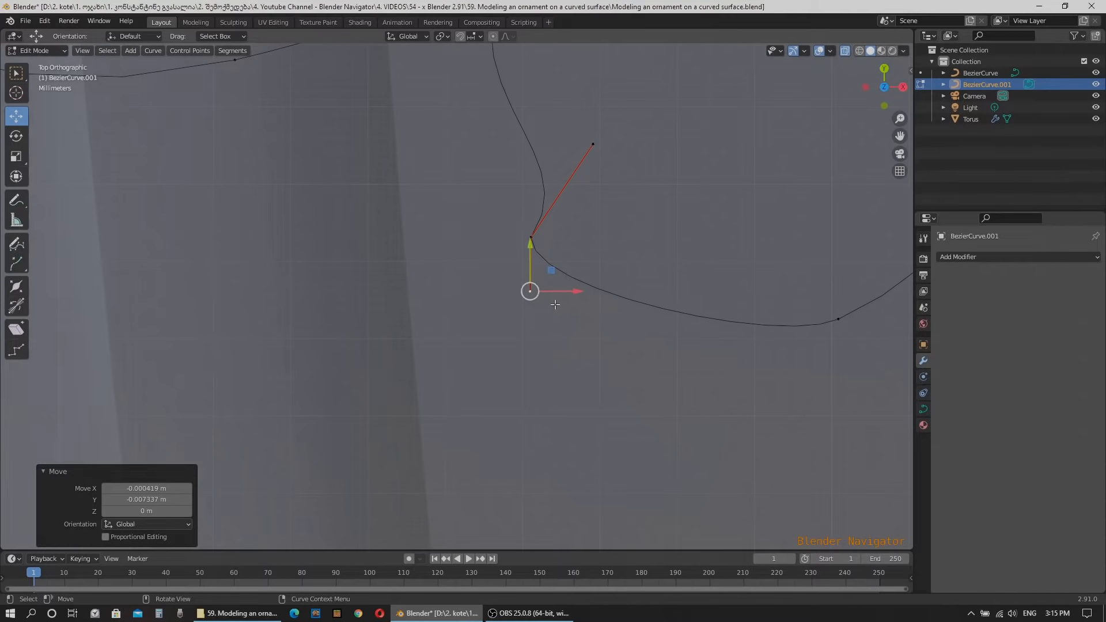
left_click(593, 144)
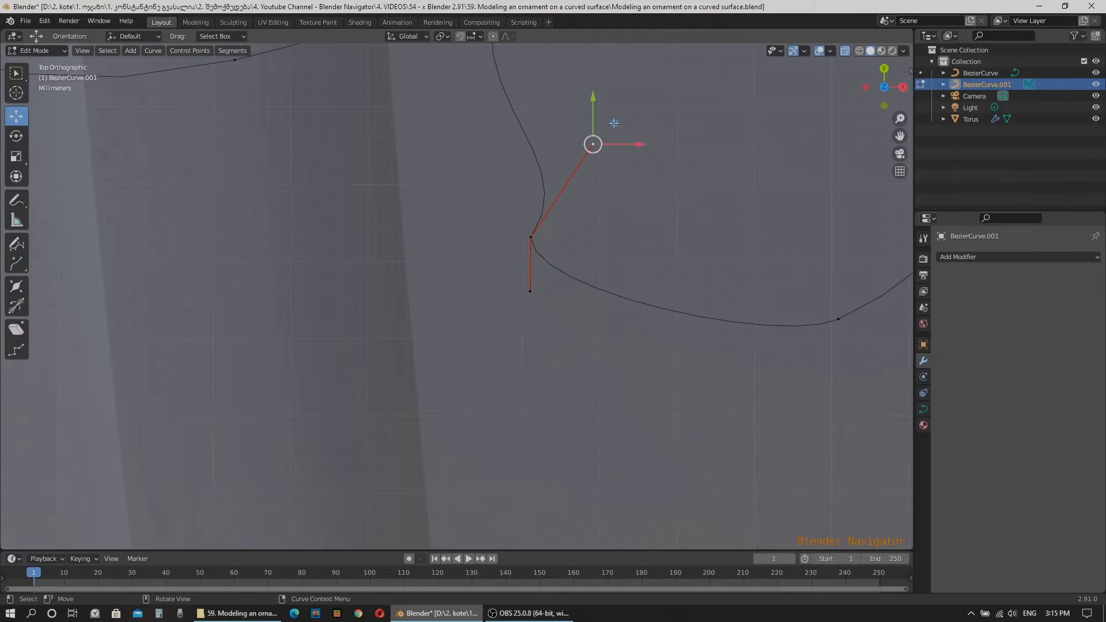
key("g")
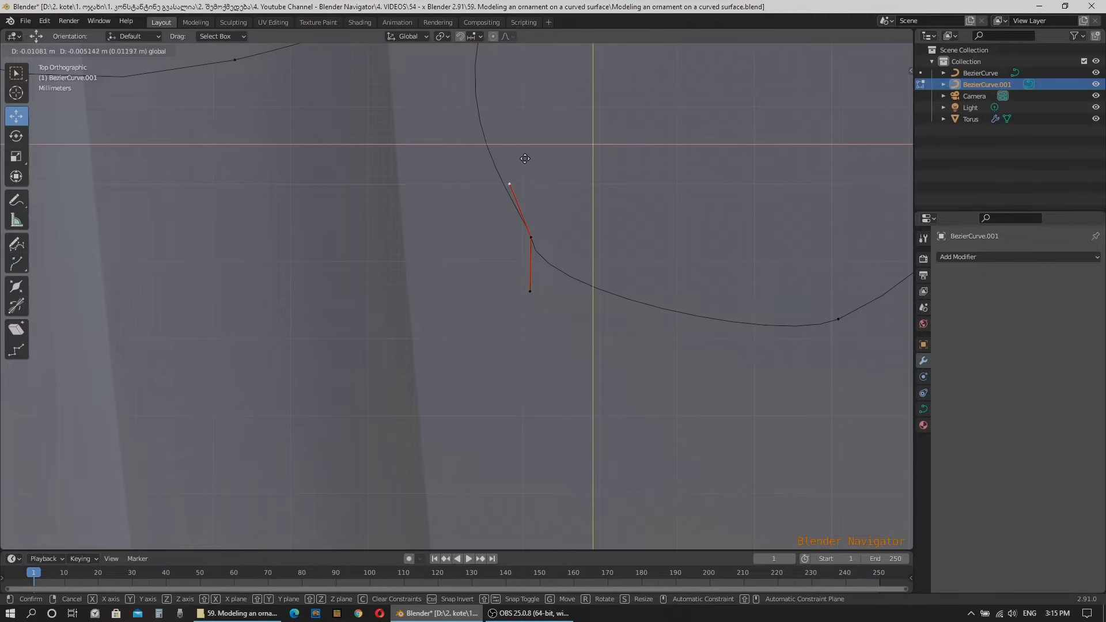
left_click(494, 159)
left_click(530, 293)
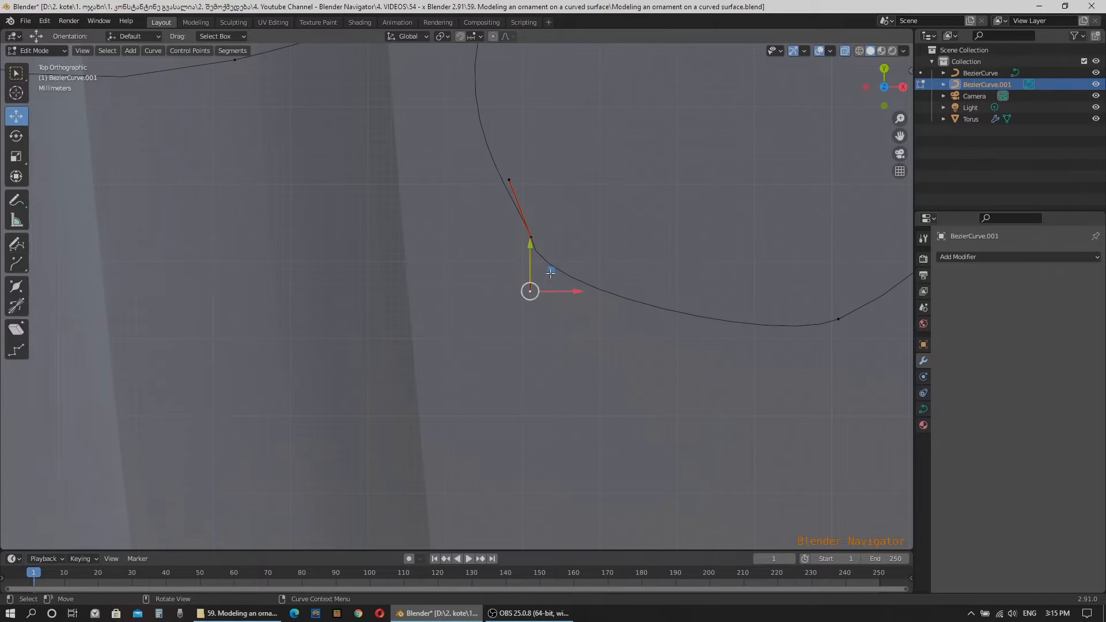
key("g")
left_click(592, 276)
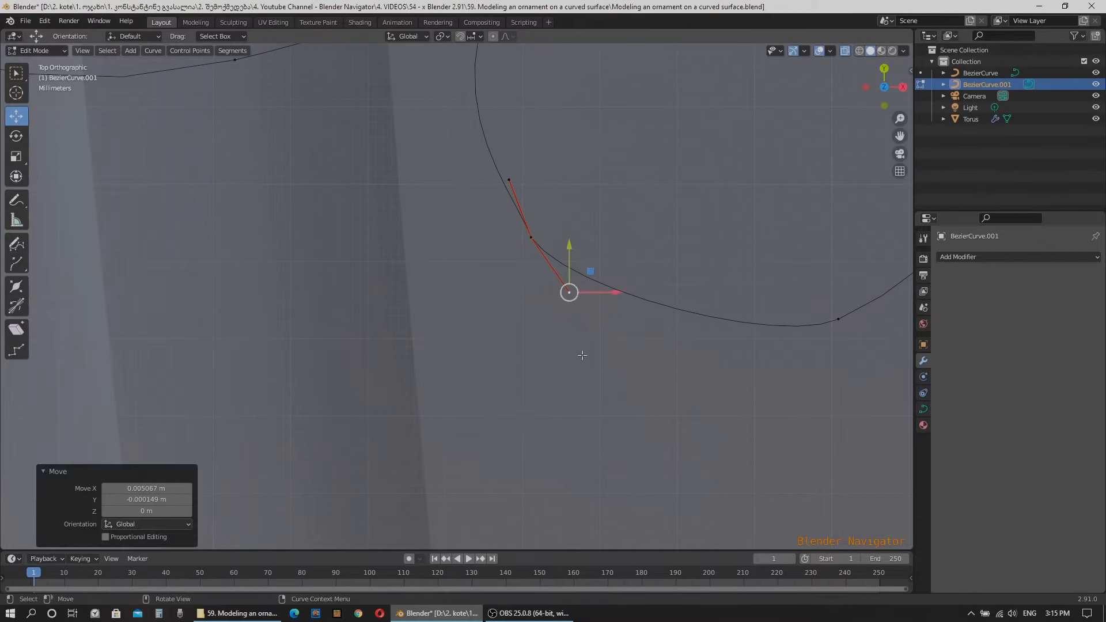
Move the upper inner branch's starting point about -0.029 m in X and 0.036 m in Y, along the main stem
scroll(599, 313, "down", 10)
scroll(501, 154, "down", 2)
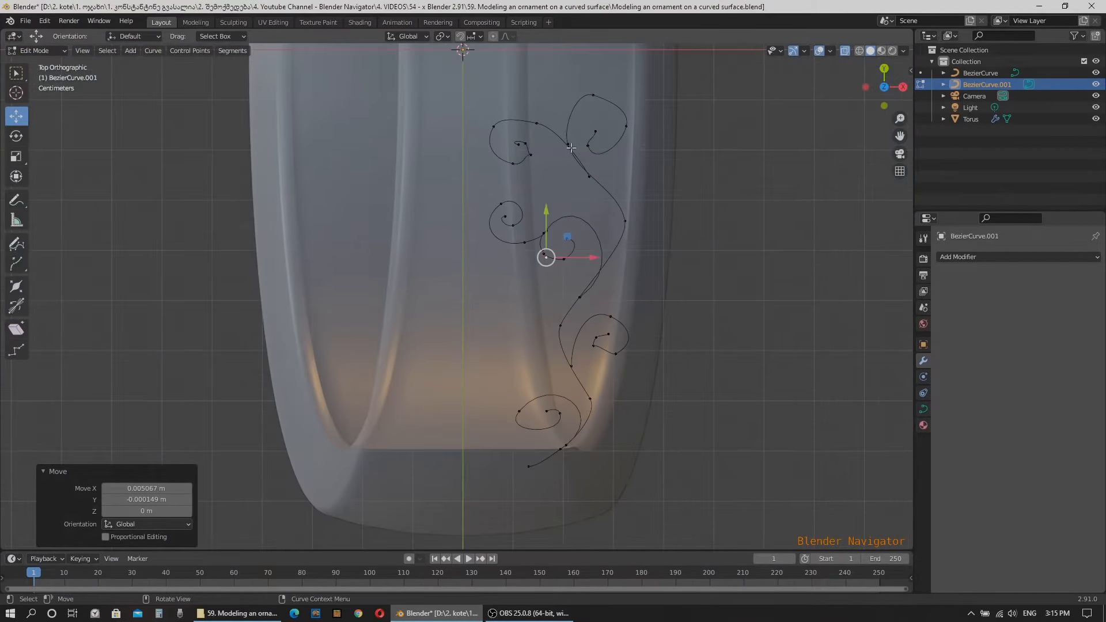
scroll(571, 148, "up", 6)
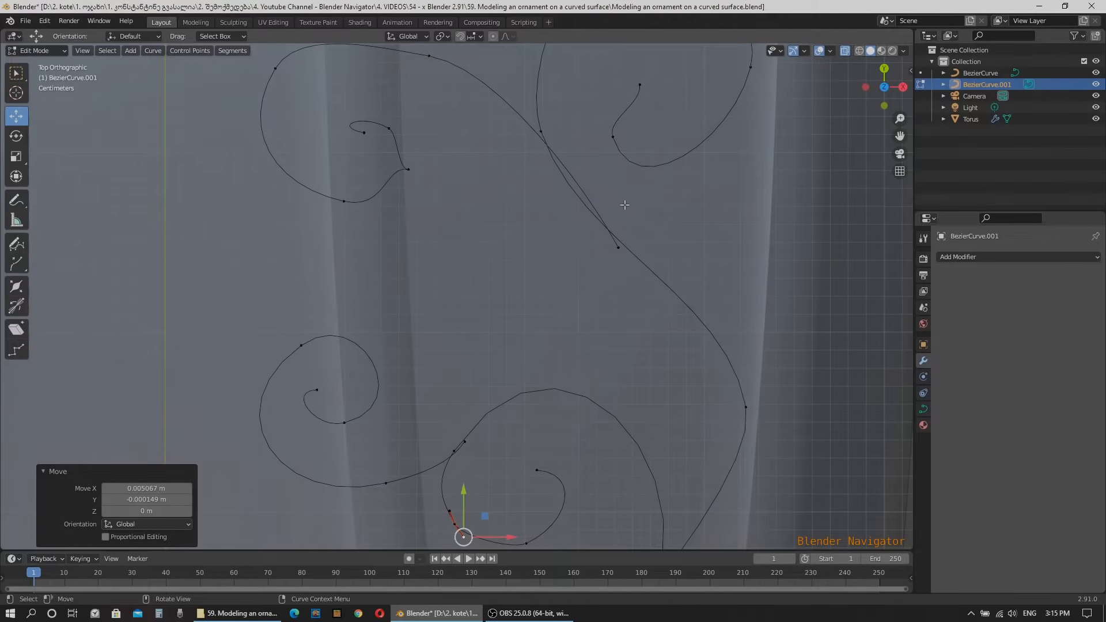
left_click(621, 249)
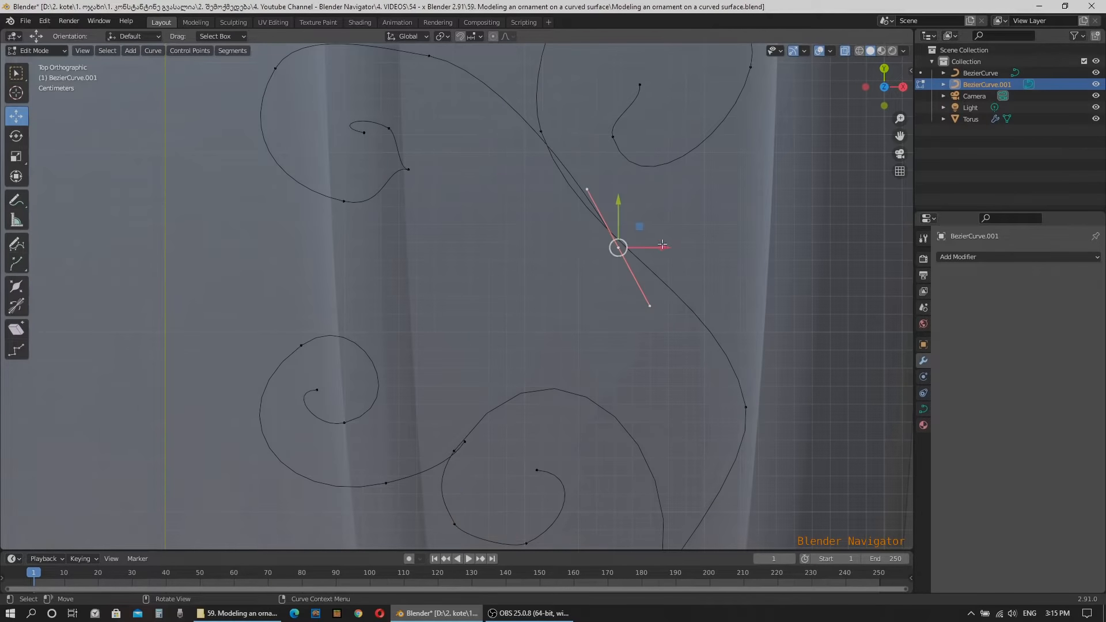
key("g")
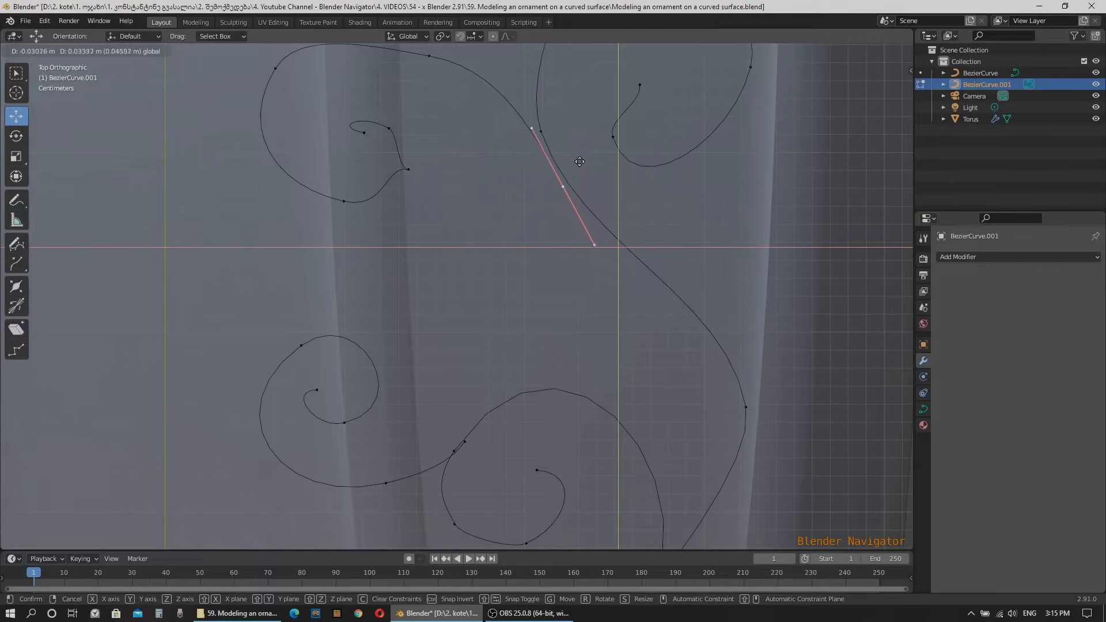
left_click(579, 160)
scroll(547, 132, "down", 2)
scroll(541, 119, "down", 4)
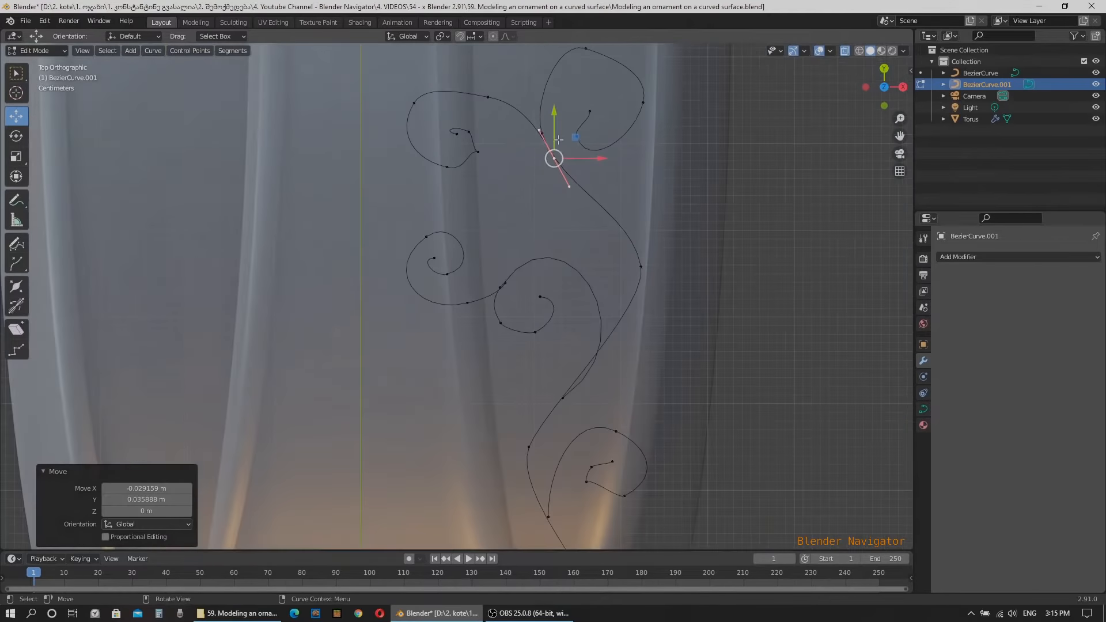
scroll(514, 133, "up", 6)
scroll(513, 133, "up", 4)
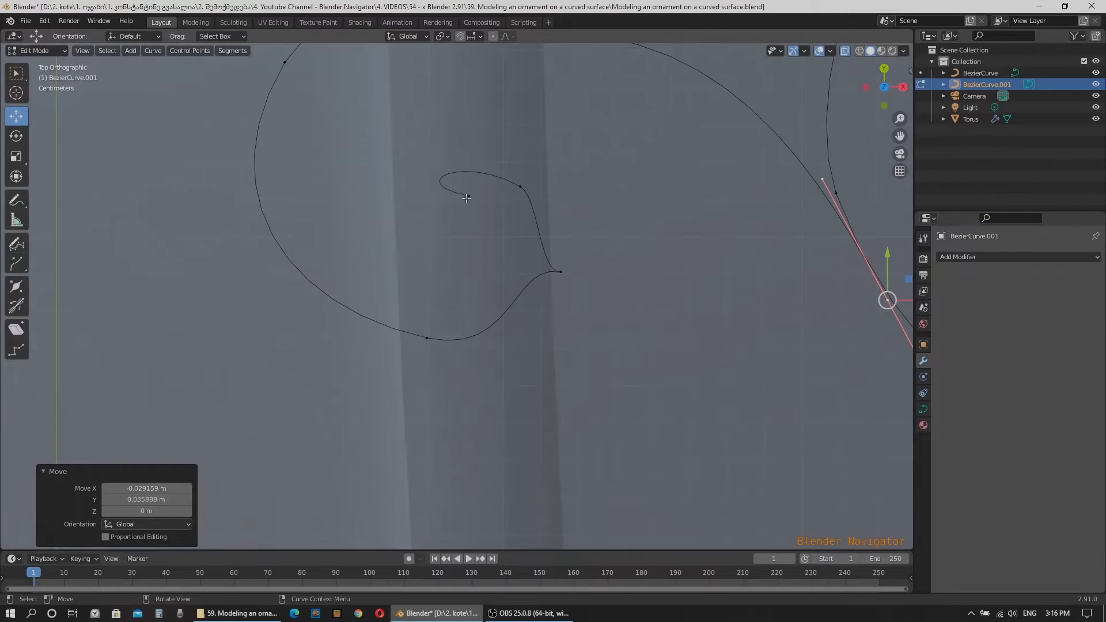
Move the inner tip of the uppermost inner-side curl about -0.007 m in X and -0.002 m in Y, and redirect its handle
left_click(468, 196)
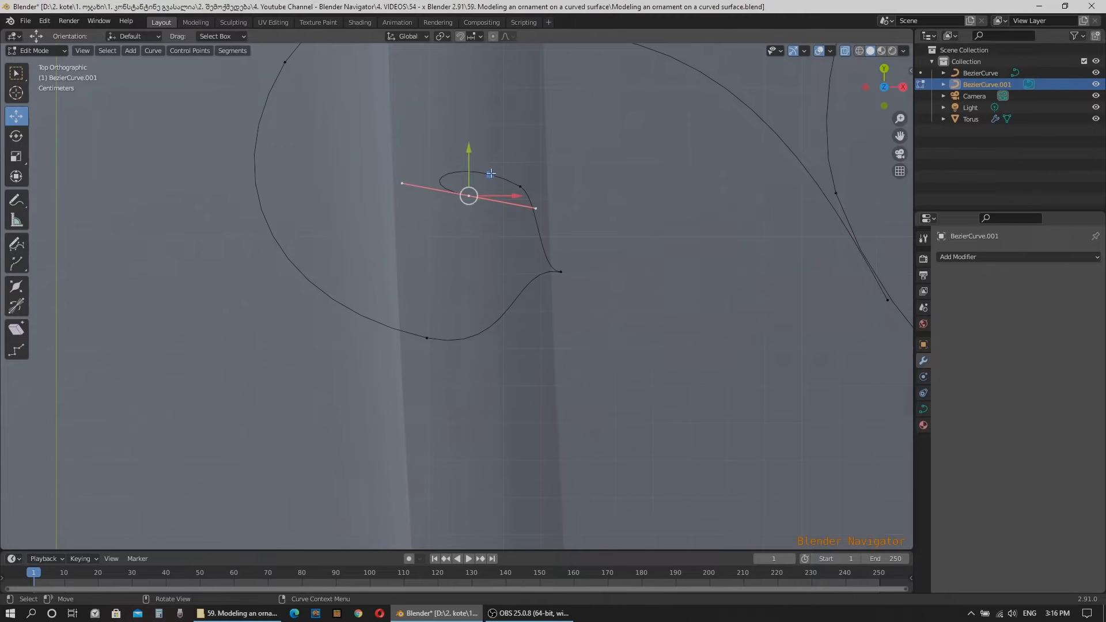
left_click_drag(491, 174, 464, 181)
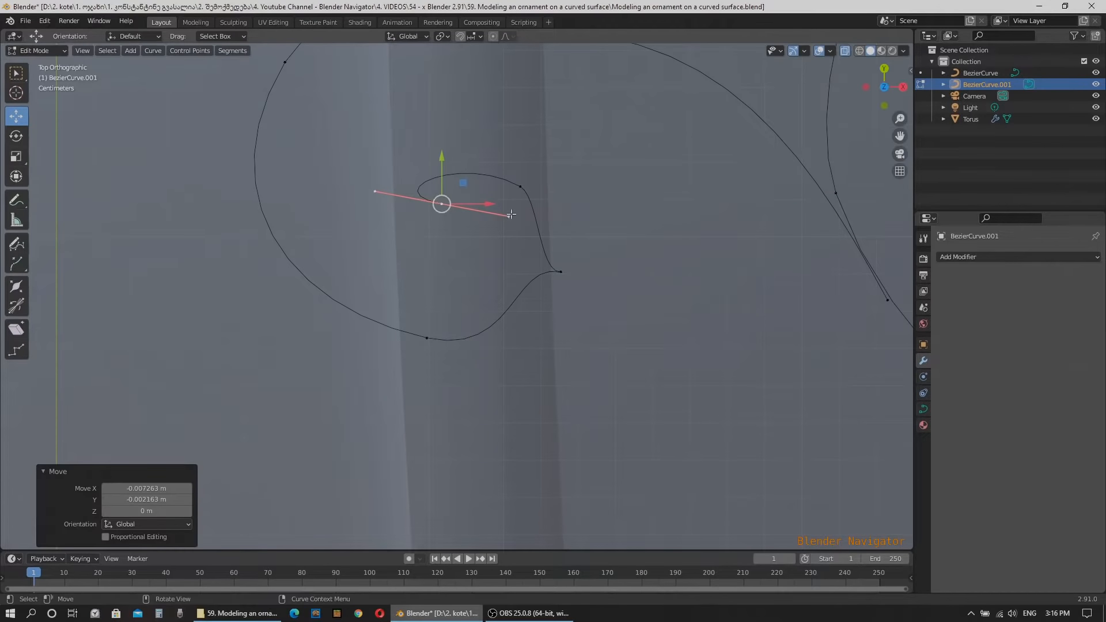
left_click(510, 215)
left_click_drag(530, 197, 457, 226)
Reposition both handles of the uppermost inner-side curl's sharp control point to round off the kink
left_click(560, 270)
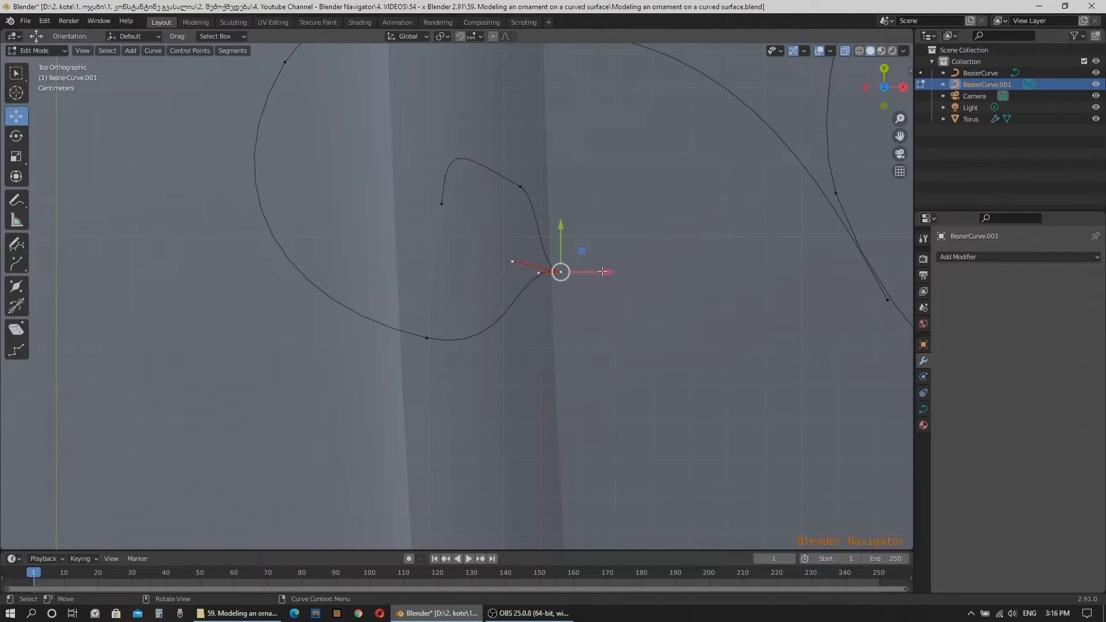
left_click(539, 273)
left_click_drag(539, 272, 613, 200)
left_click(511, 261)
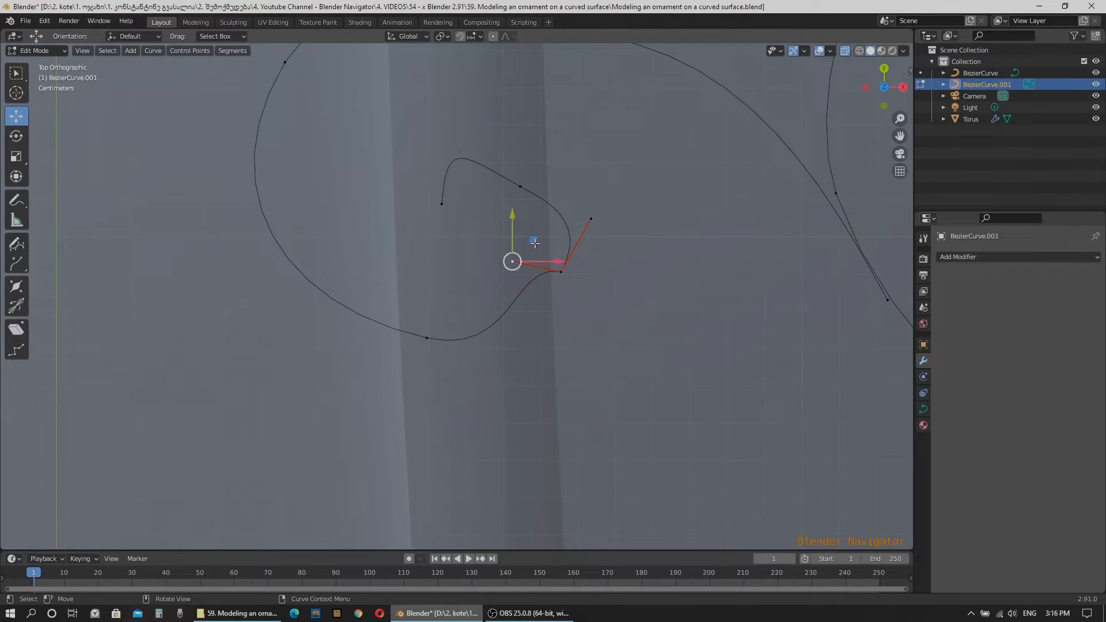
left_click_drag(534, 243, 552, 305)
Move the control point next to that curl's inner tip about 0.0037 m in X and 0.0102 m in Y
left_click(535, 197)
left_click_drag(520, 186, 534, 149)
scroll(463, 235, "down", 7)
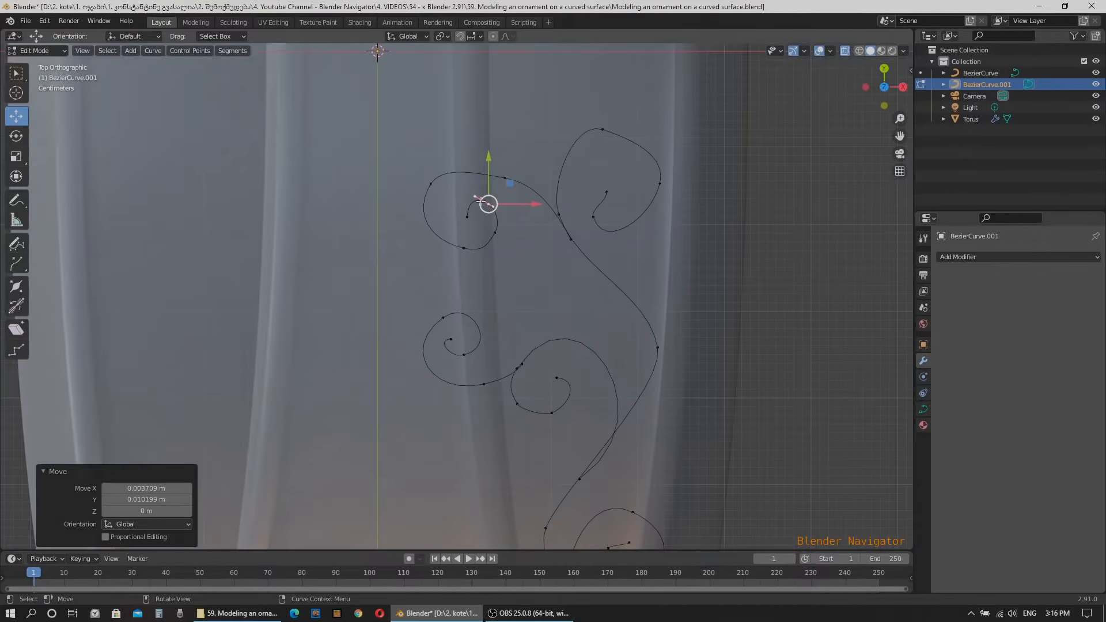
On the lower outer curl's sharp inner corner, move a handle about -0.0009 m in X and -0.032 m in Y
scroll(600, 213, "up", 8)
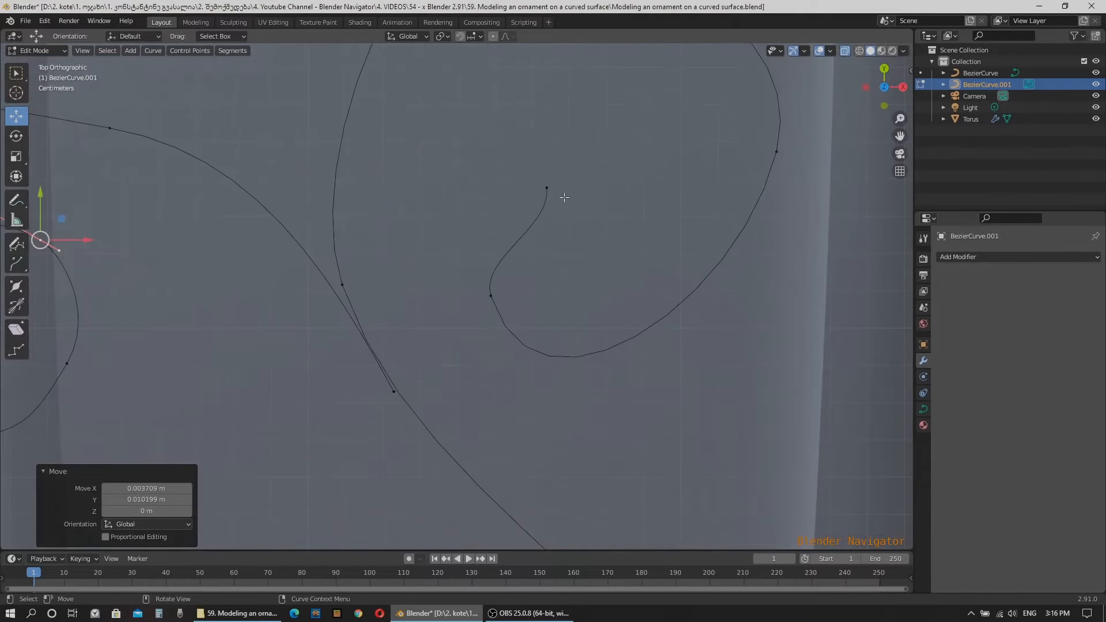
scroll(533, 135, "down", 6)
scroll(557, 190, "down", 4)
scroll(521, 318, "up", 3)
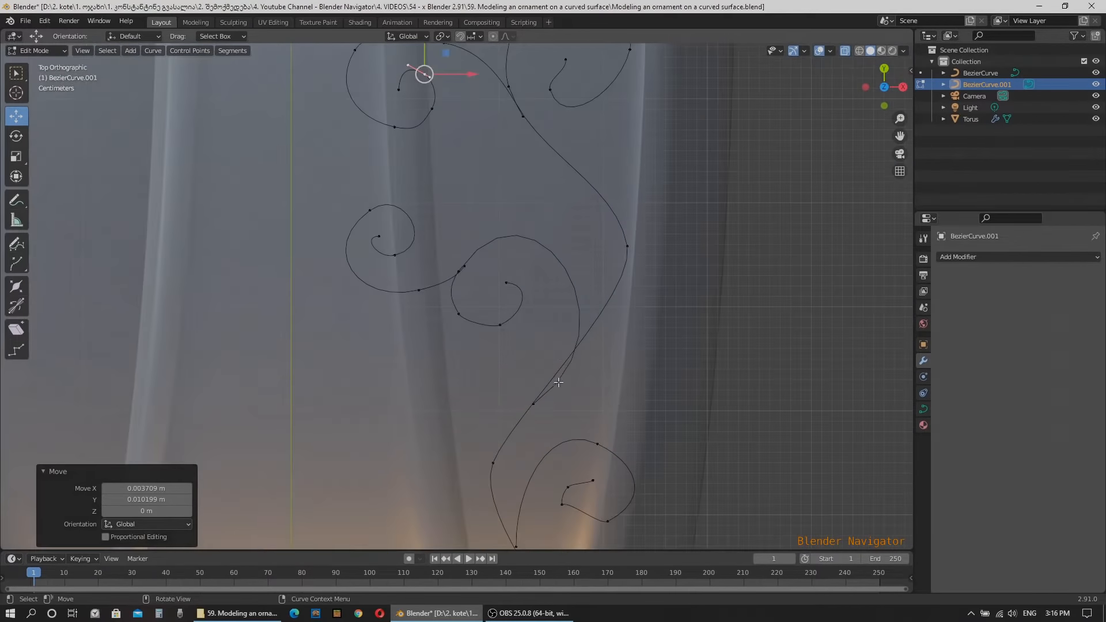
scroll(558, 382, "down", 5)
scroll(485, 249, "up", 8)
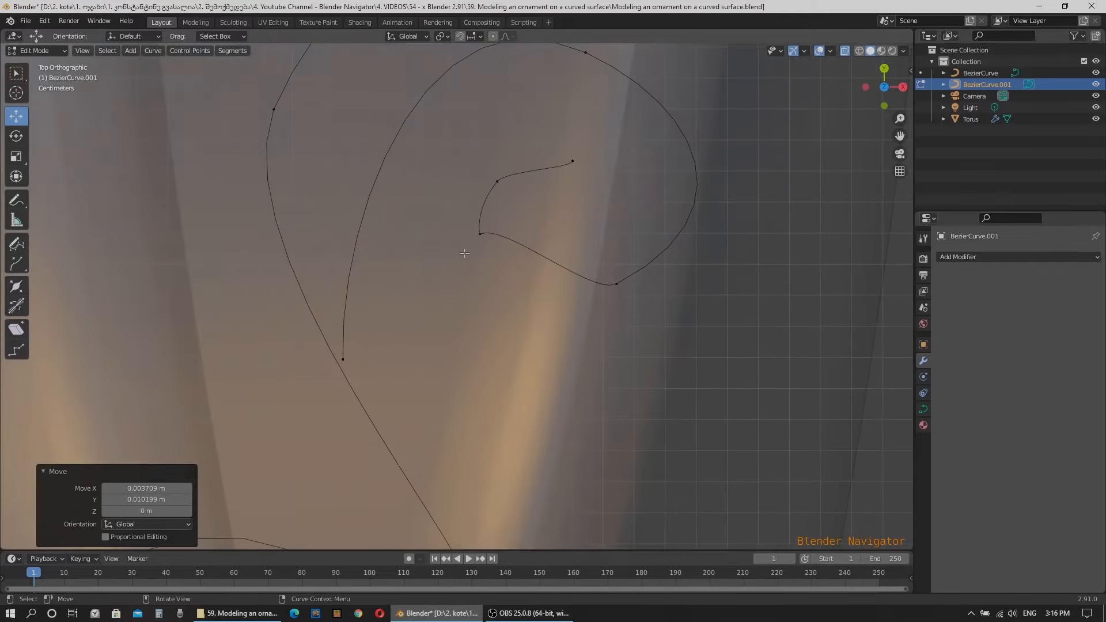
left_click(464, 253)
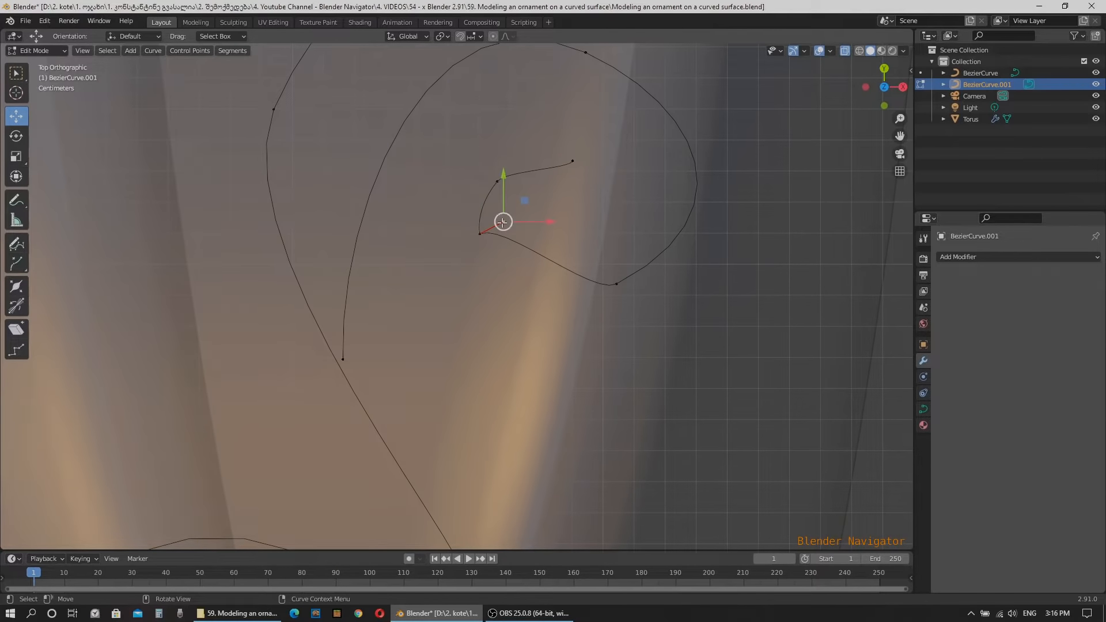
left_click_drag(501, 216, 517, 296)
Draw a small Bezier spiral on the surface, branching off the upper outer curl towards the ring's middle
scroll(499, 321, "up", 7)
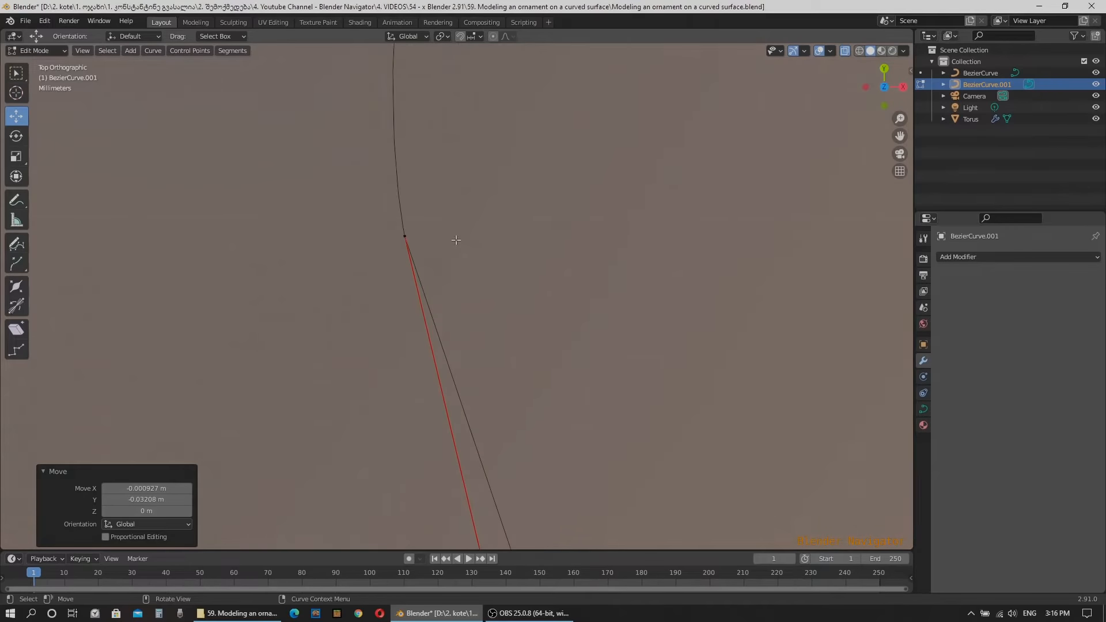
scroll(456, 240, "down", 8)
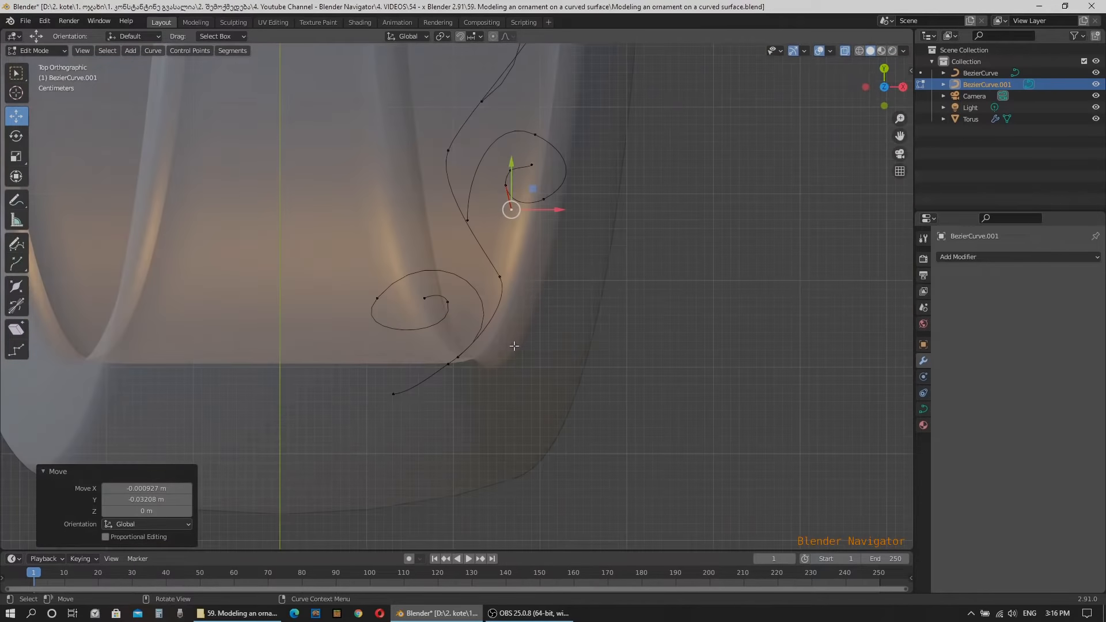
scroll(617, 367, "down", 5)
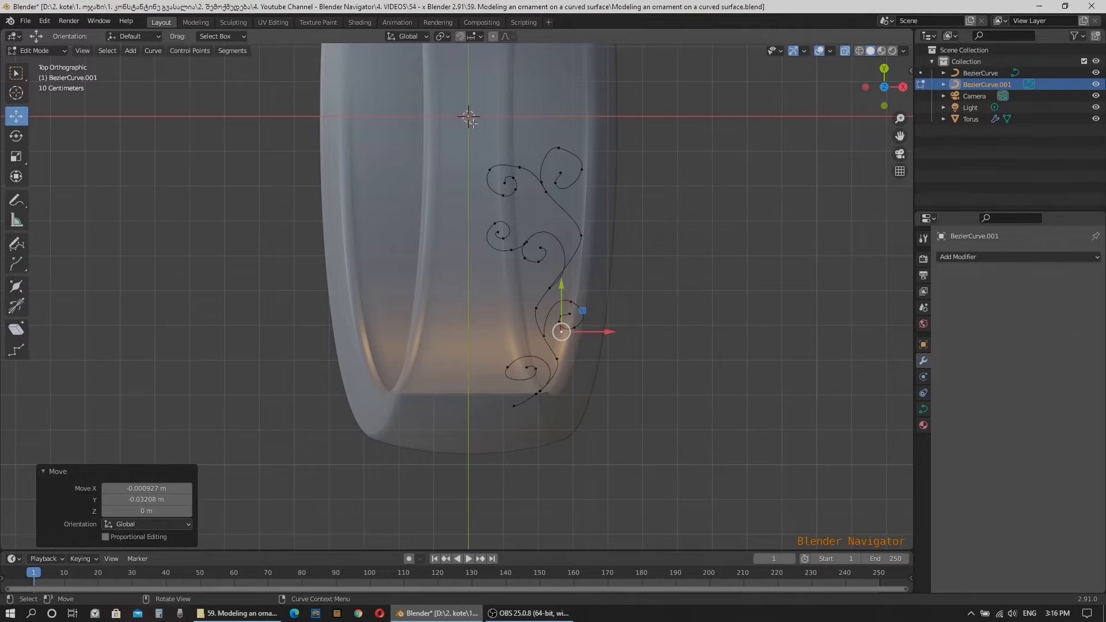
scroll(518, 118, "up", 5)
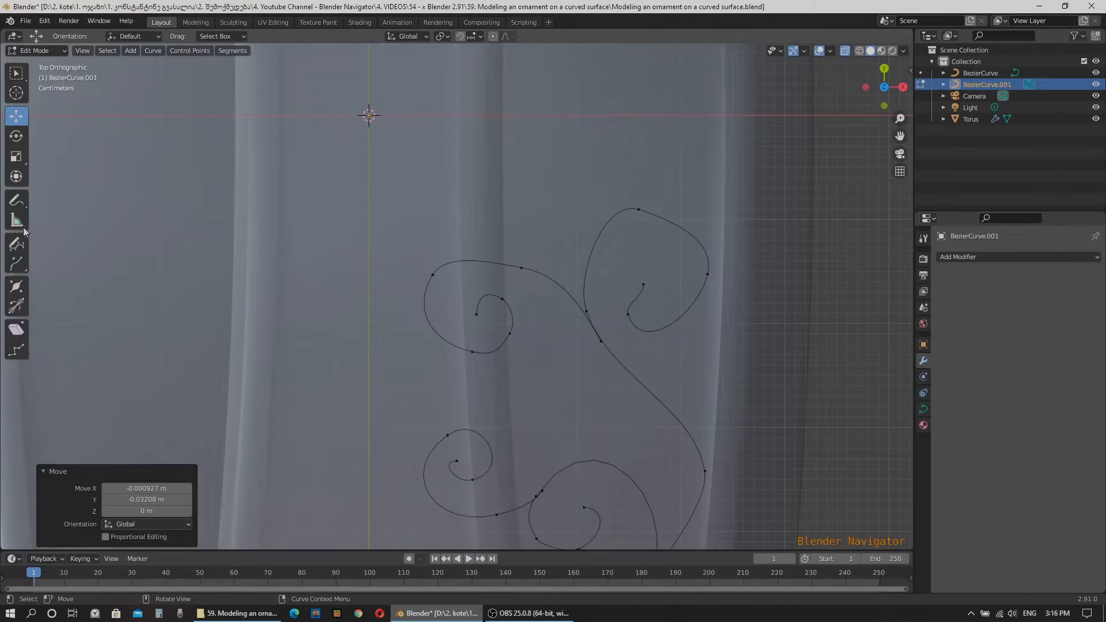
left_click(16, 245)
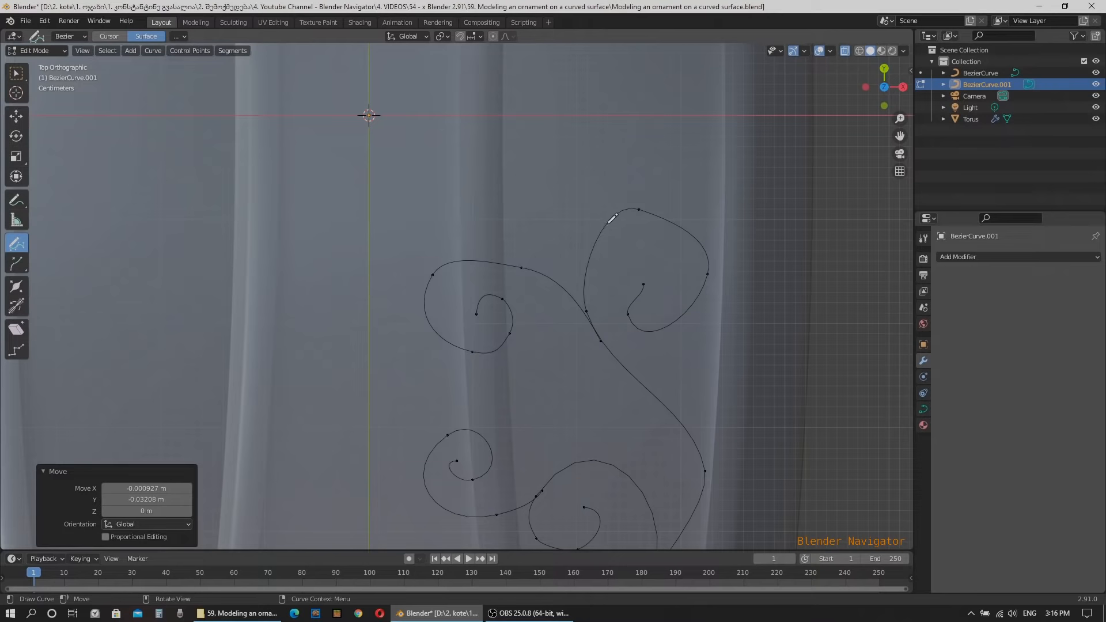
mouse_move(603, 230)
left_mouse_down()
mouse_move(613, 197)
mouse_move(603, 152)
mouse_move(566, 124)
mouse_move(522, 140)
mouse_move(514, 170)
mouse_move(542, 194)
mouse_move(566, 176)
left_mouse_up()
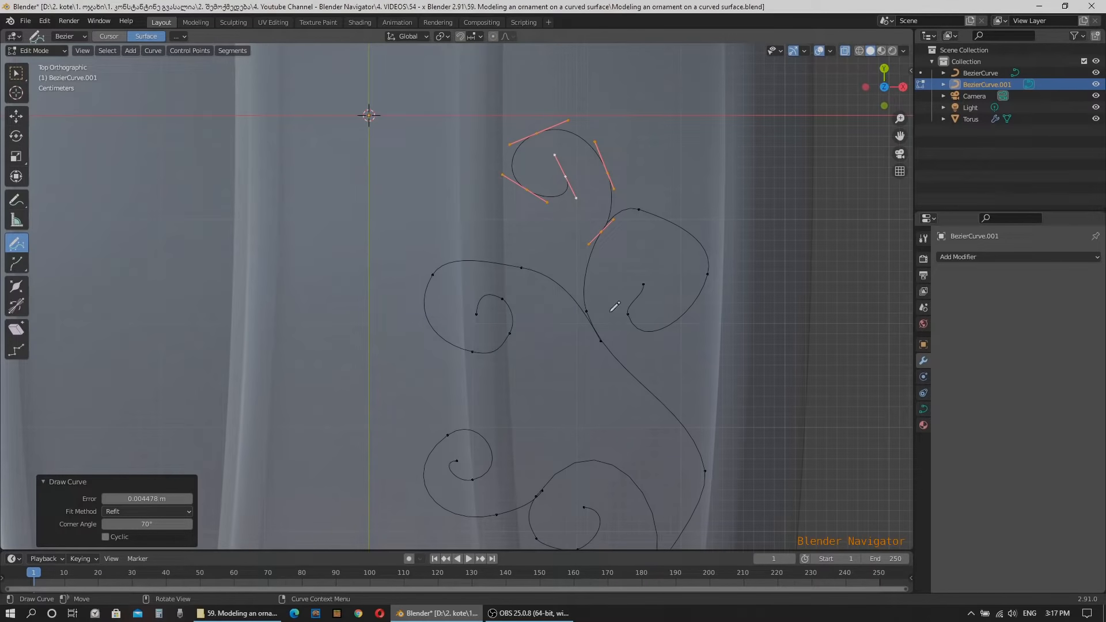
Move the lower handle of the upper outer curl's inner tip about -0.0105 m in X and 0.0059 m in Y
key("w")
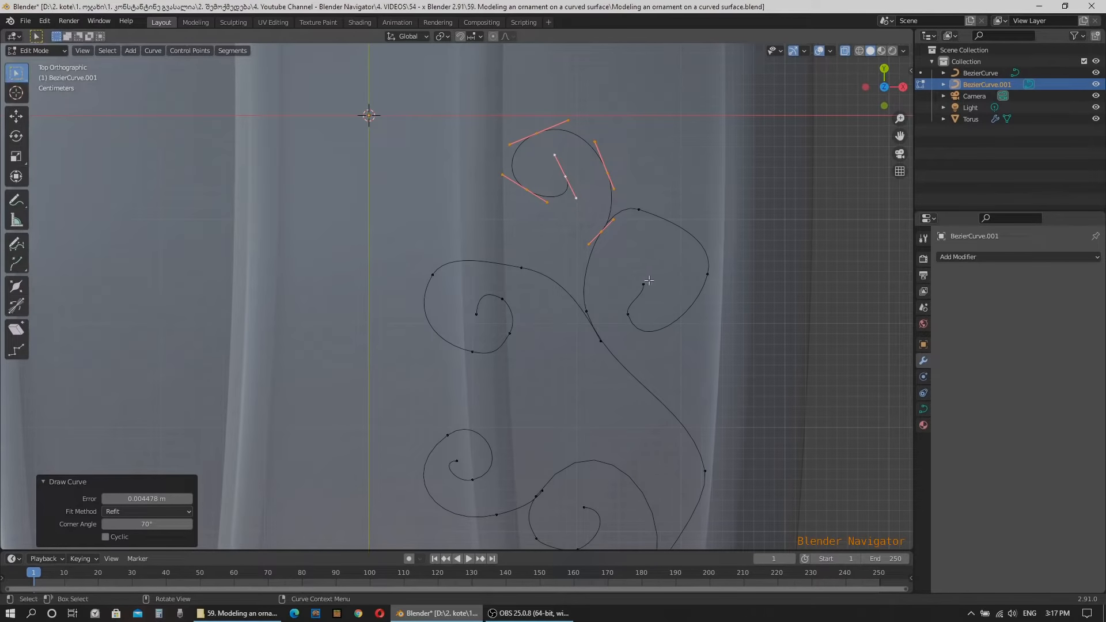
left_click(642, 284)
scroll(659, 301, "up", 6)
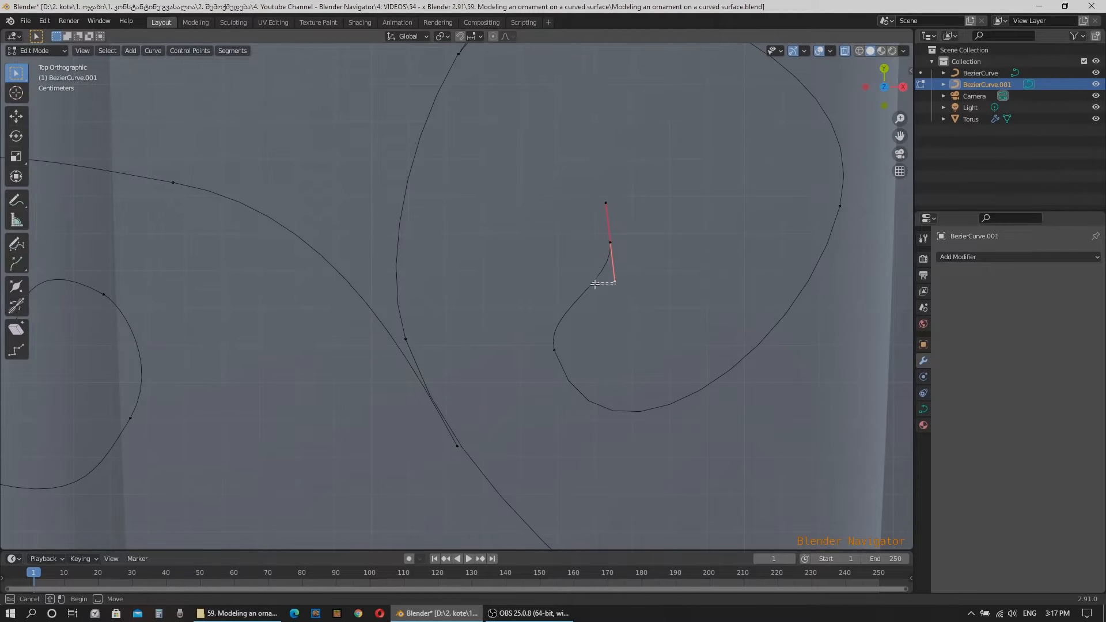
left_click(15, 117)
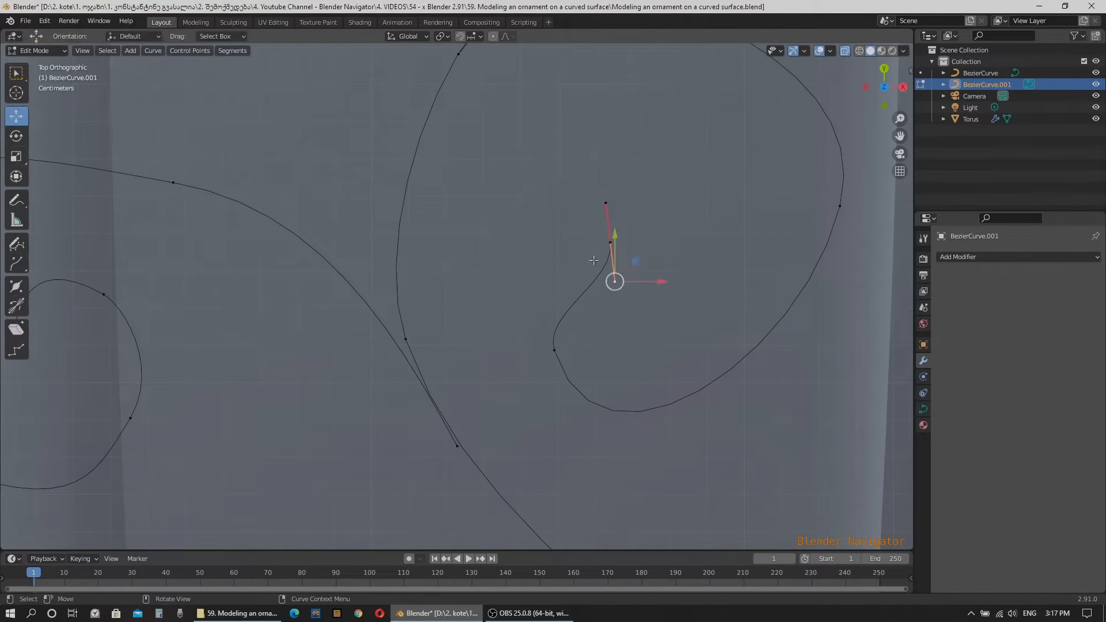
key("g")
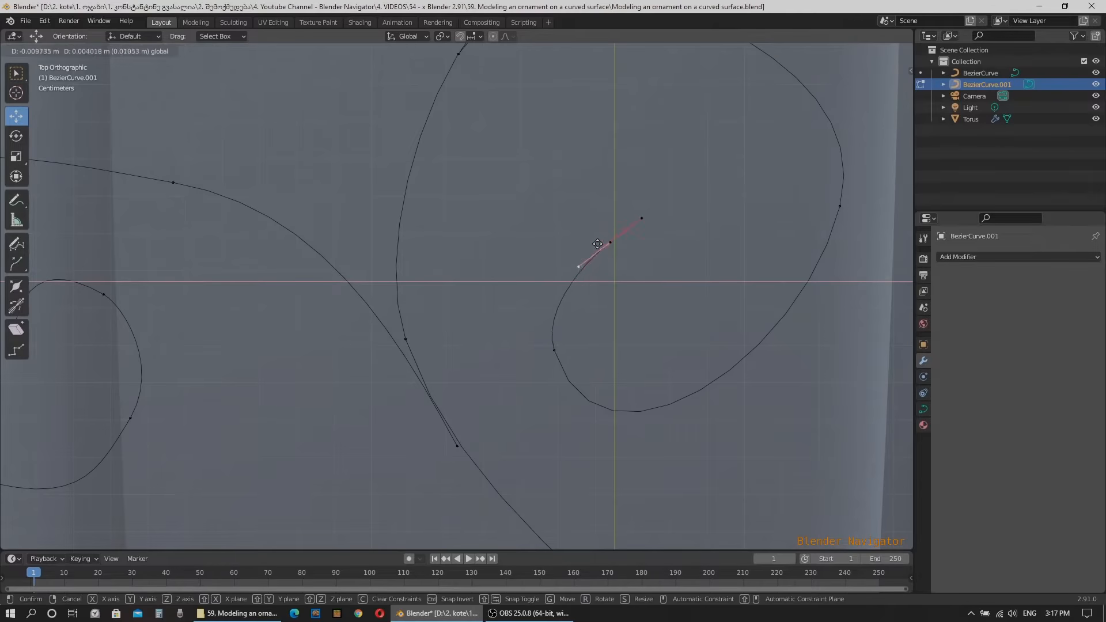
left_click(593, 242)
Return the ornament curve to Object Mode and inspect how it lies on the ring in perspective
scroll(509, 185, "down", 10)
scroll(509, 184, "down", 5)
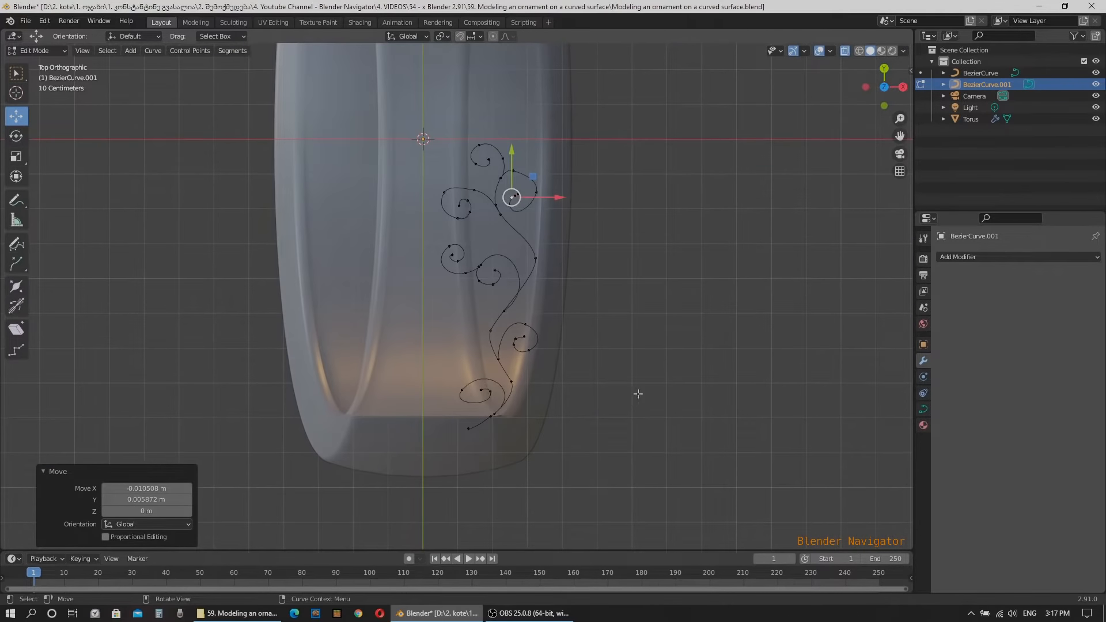
middle_click_drag(529, 425, 653, 296)
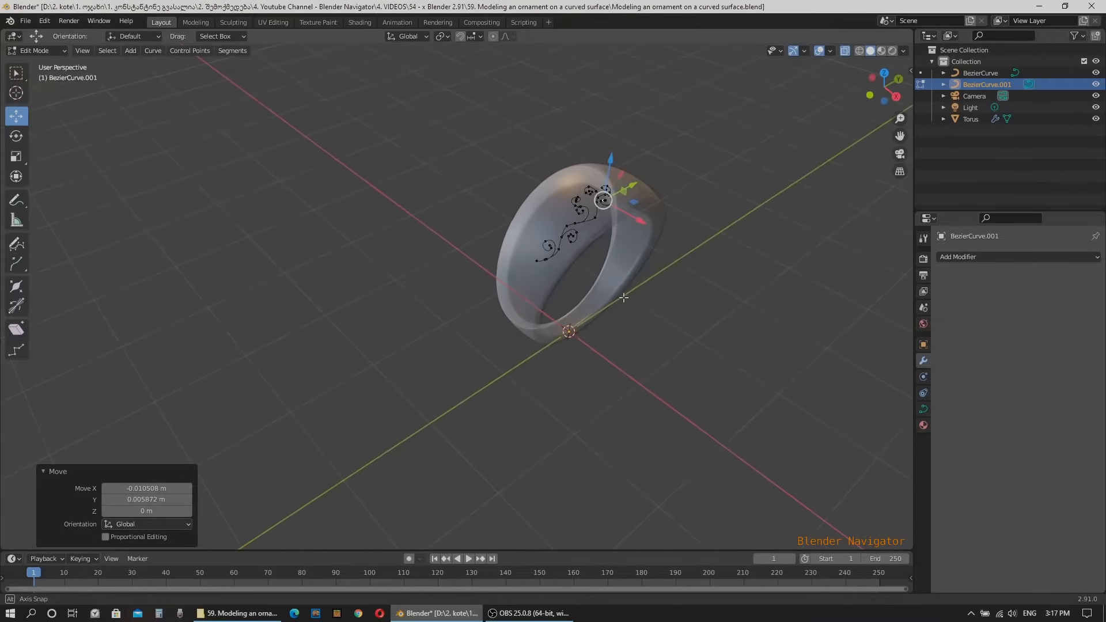
key("Tab")
scroll(608, 189, "up", 5)
scroll(540, 256, "down", 5)
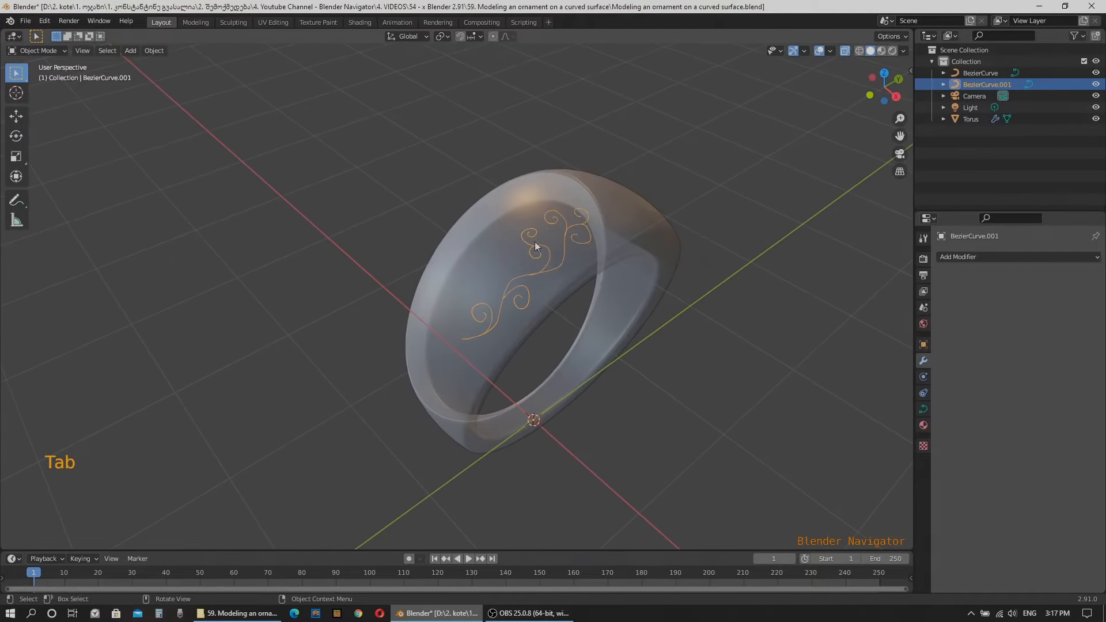
middle_click_drag(535, 248, 755, 376)
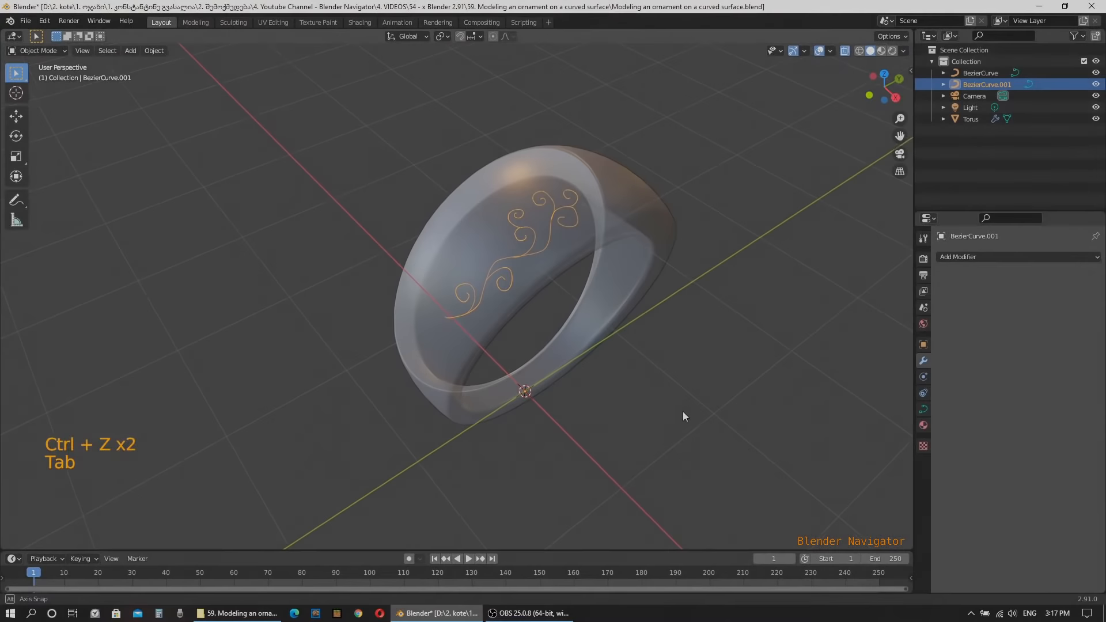
scroll(498, 222, "up", 3)
scroll(498, 222, "up", 2)
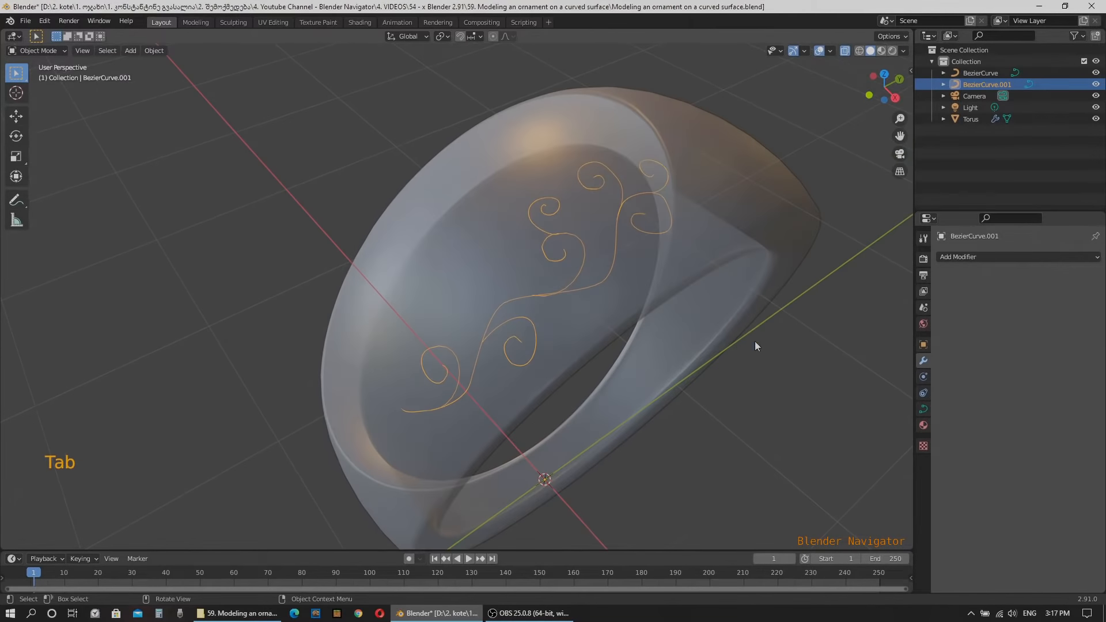
Add a Mirror modifier across the X axis to the ornament curve
left_click(987, 256)
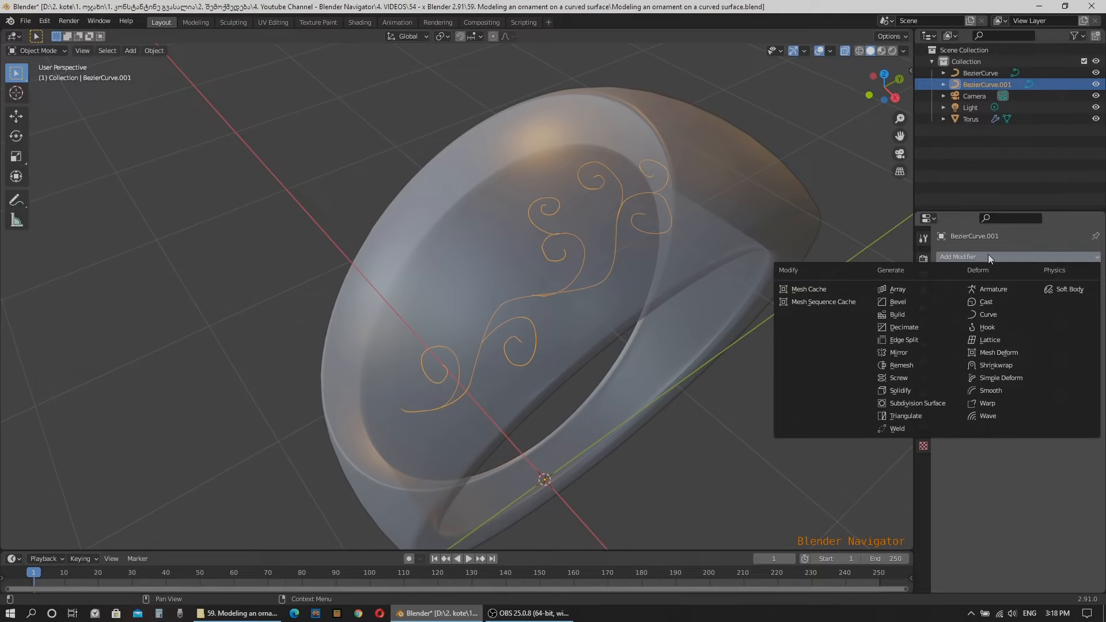
left_click(911, 350)
scroll(701, 343, "down", 4)
middle_click_drag(702, 343, 686, 361)
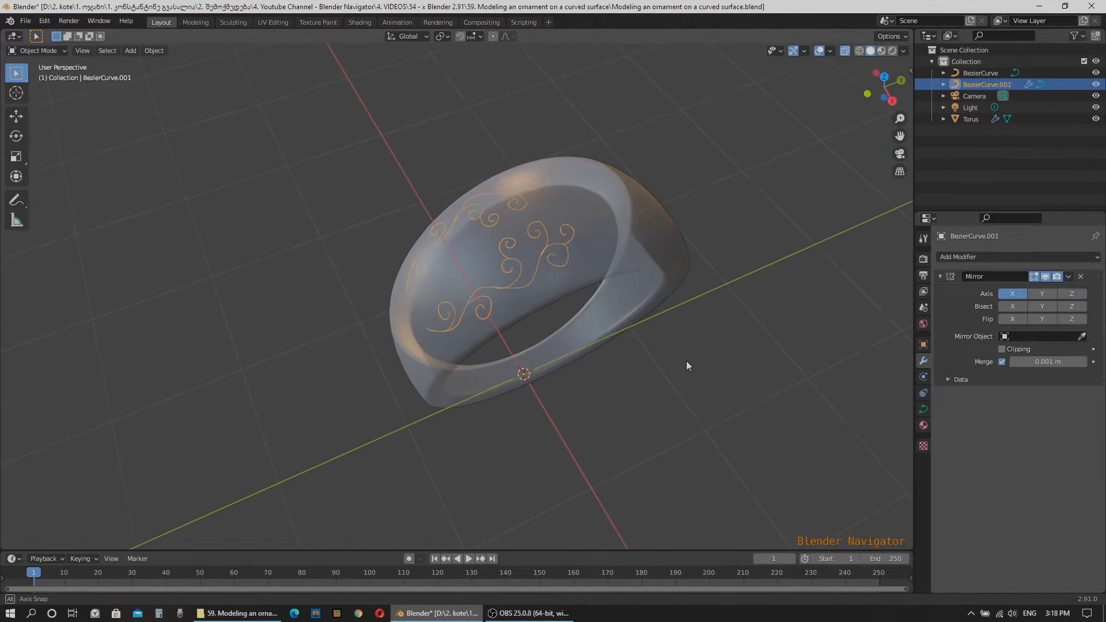
scroll(682, 233, "up", 2)
scroll(682, 238, "down", 1)
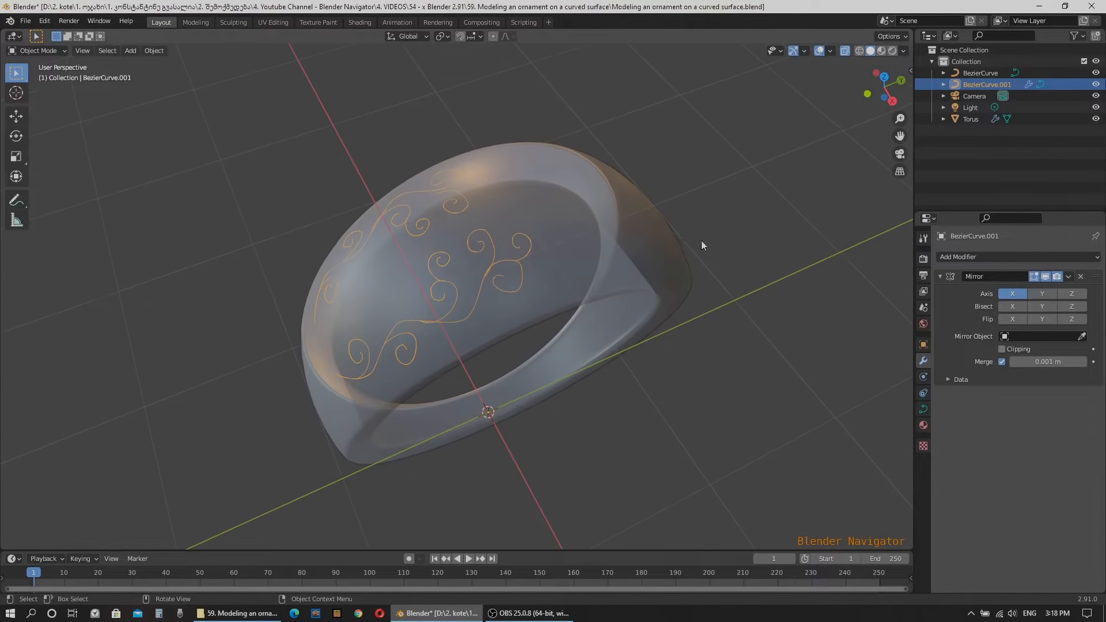
Extend the ornament's Mirror modifier to the Y axis as well, with Merge turned off
left_click(1041, 295)
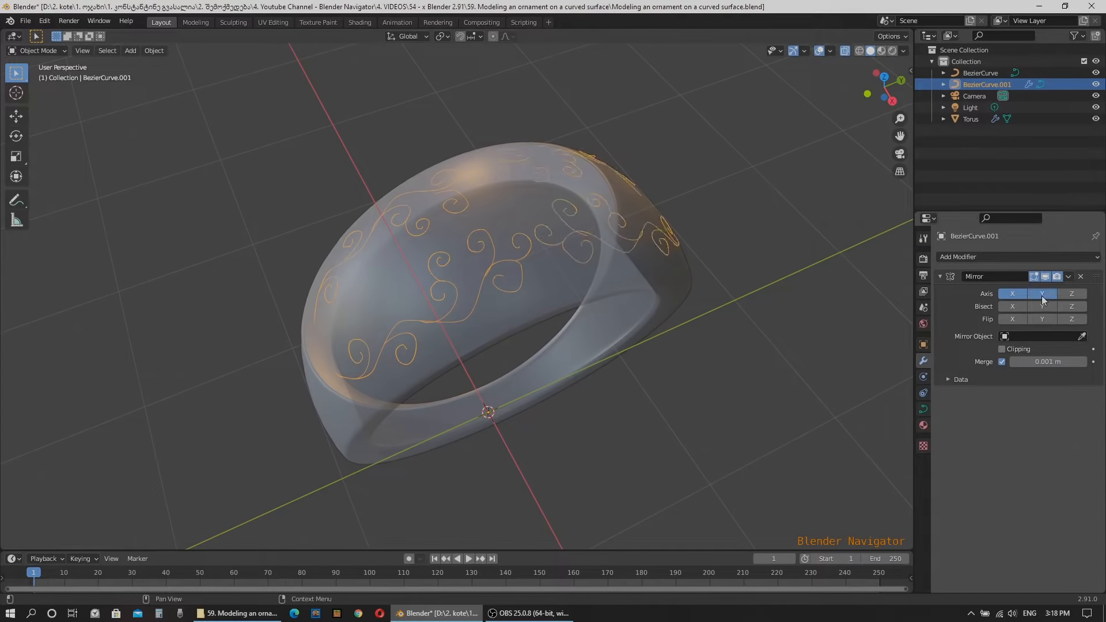
middle_click_drag(676, 367, 676, 395)
scroll(564, 218, "up", 2)
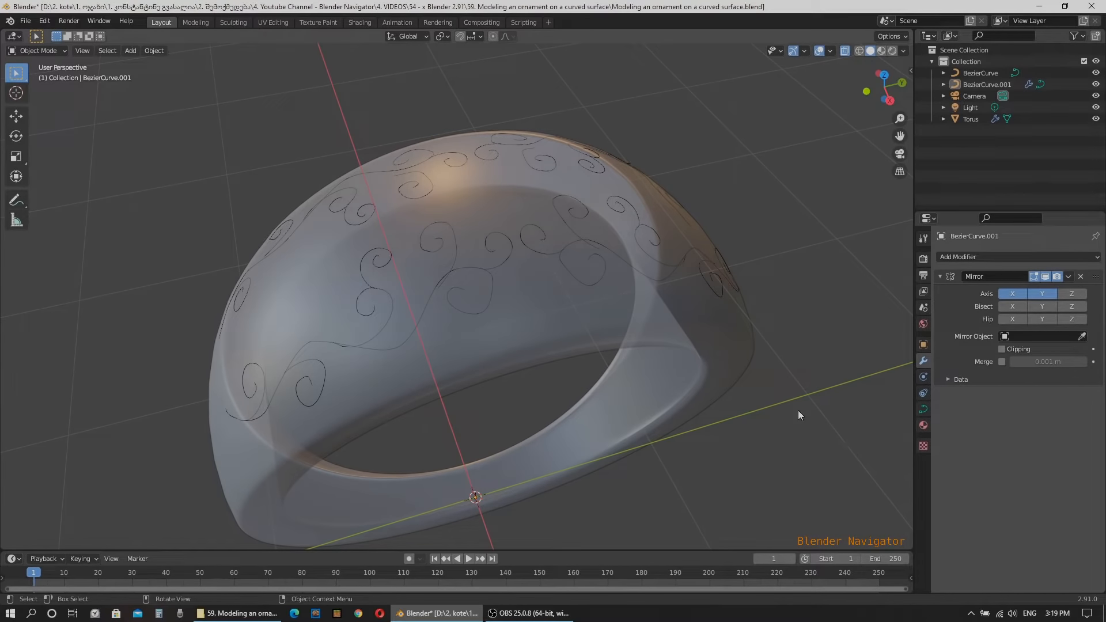
Turn off X-ray display and give the mirrored ornament curve a Profile bevel with a depth of 0.01 m
left_click(451, 302)
left_click(451, 302)
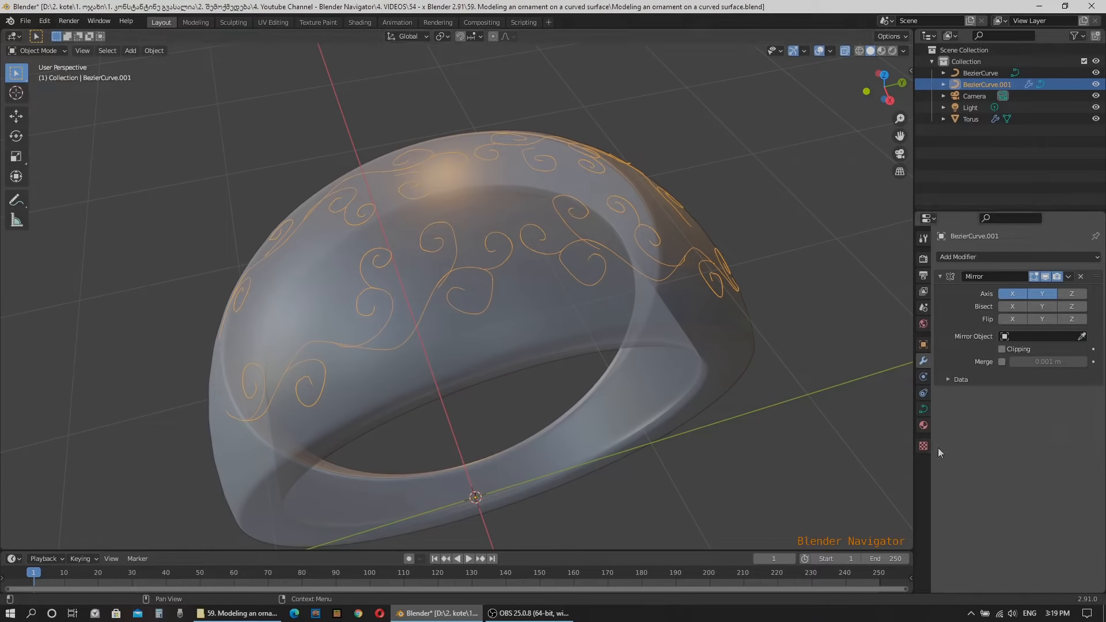
left_click(923, 409)
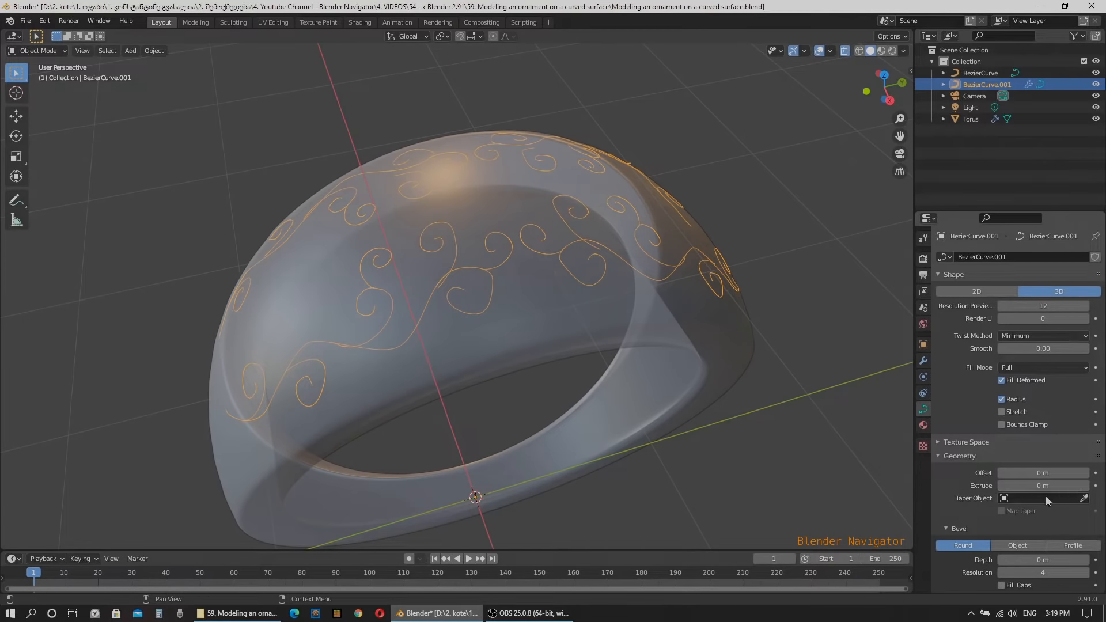
scroll(1014, 499, "down", 5)
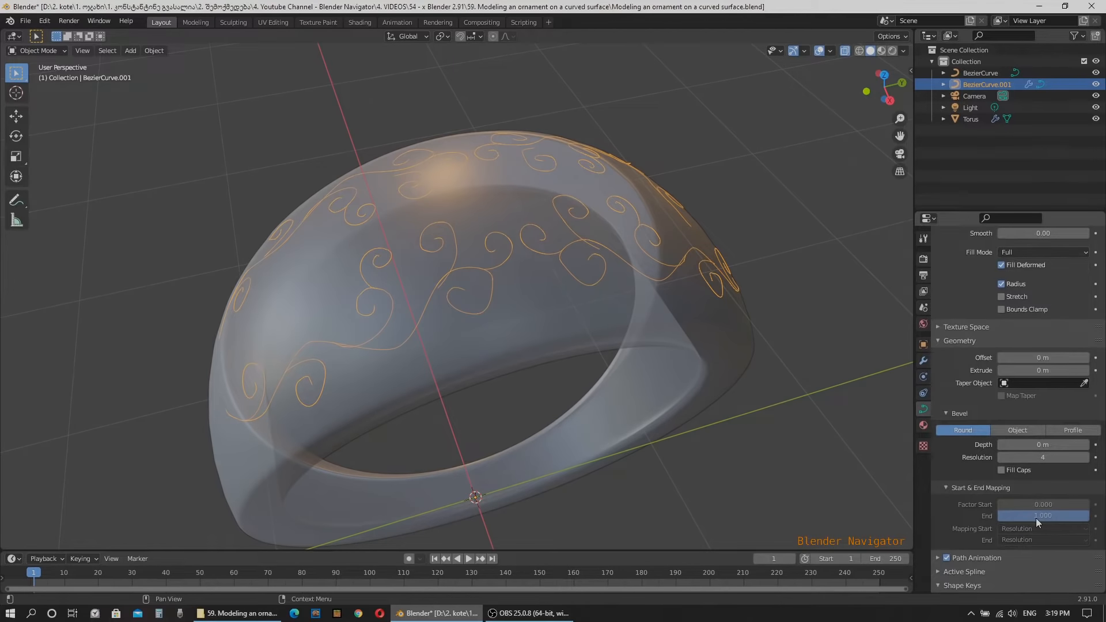
left_click(844, 53)
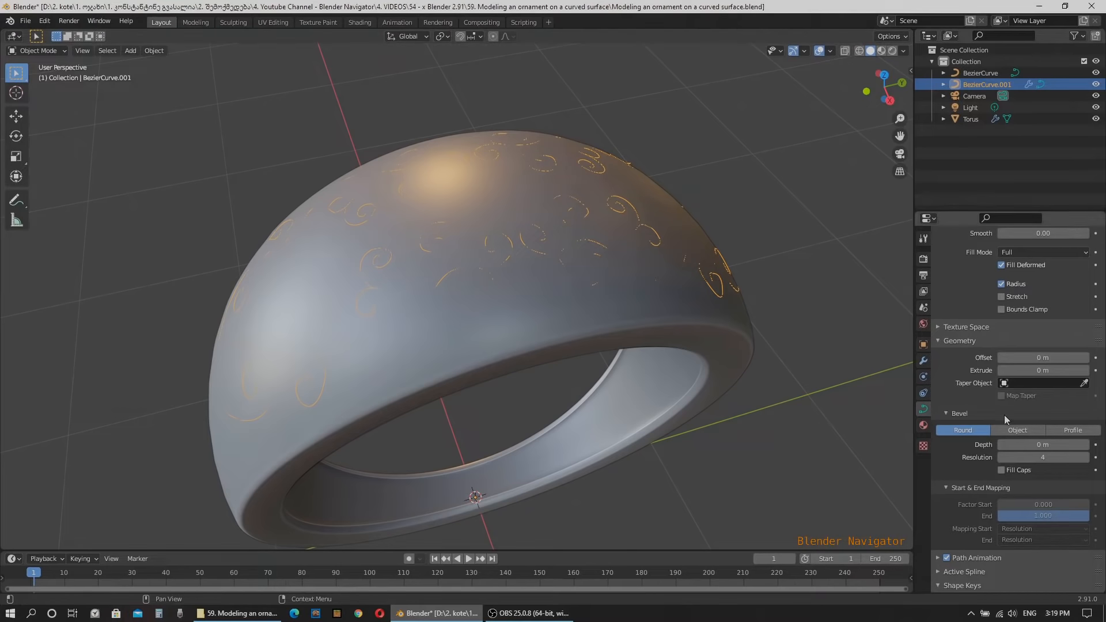
left_click(1063, 431)
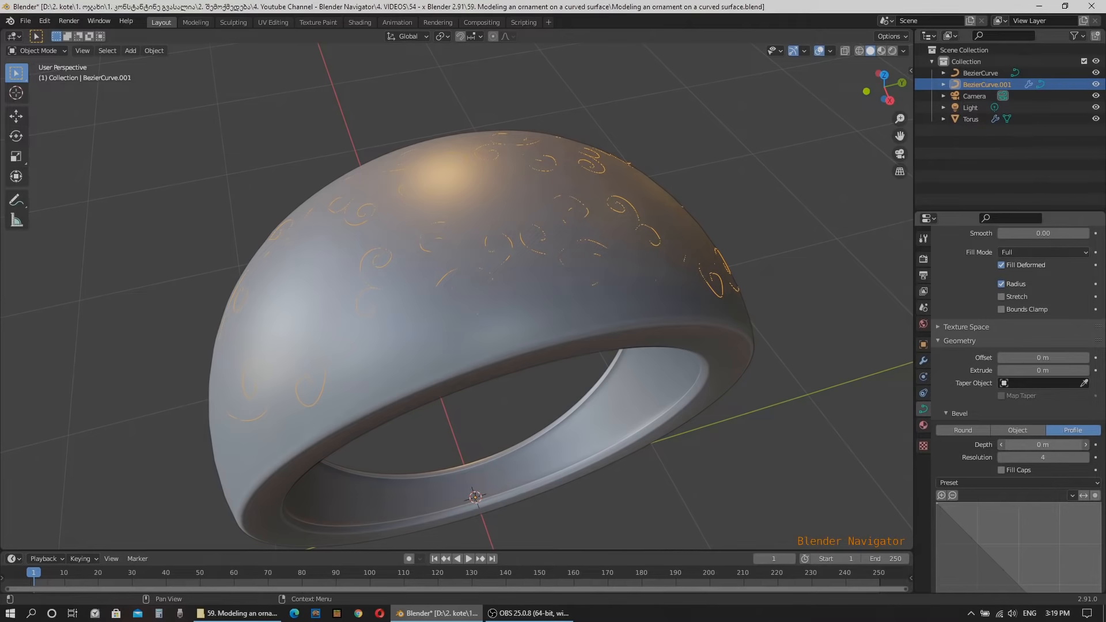
mouse_move(1043, 445)
left_mouse_down()
mouse_move(1054, 445)
mouse_move(1040, 444)
left_mouse_up()
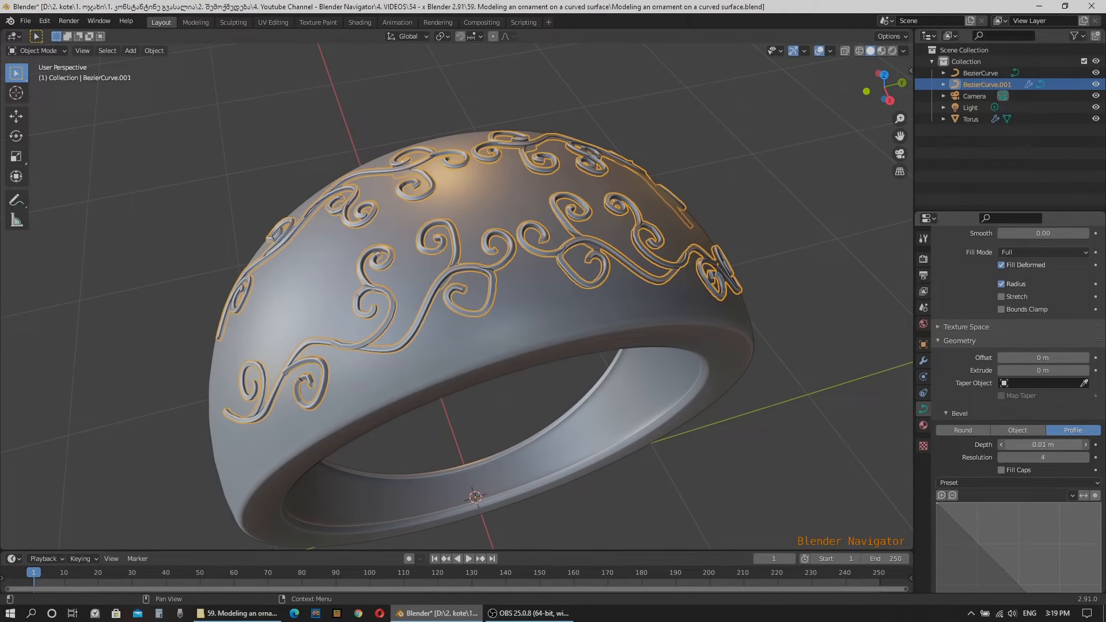
Turn on Fill Caps for the ornament curve's bevel to close the open ends of the scrolls
mouse_move(473, 385)
middle_mouse_down()
mouse_move(597, 358)
mouse_move(772, 417)
mouse_move(598, 377)
mouse_move(494, 378)
mouse_move(447, 399)
mouse_move(458, 381)
middle_mouse_up()
scroll(456, 338, "up", 6)
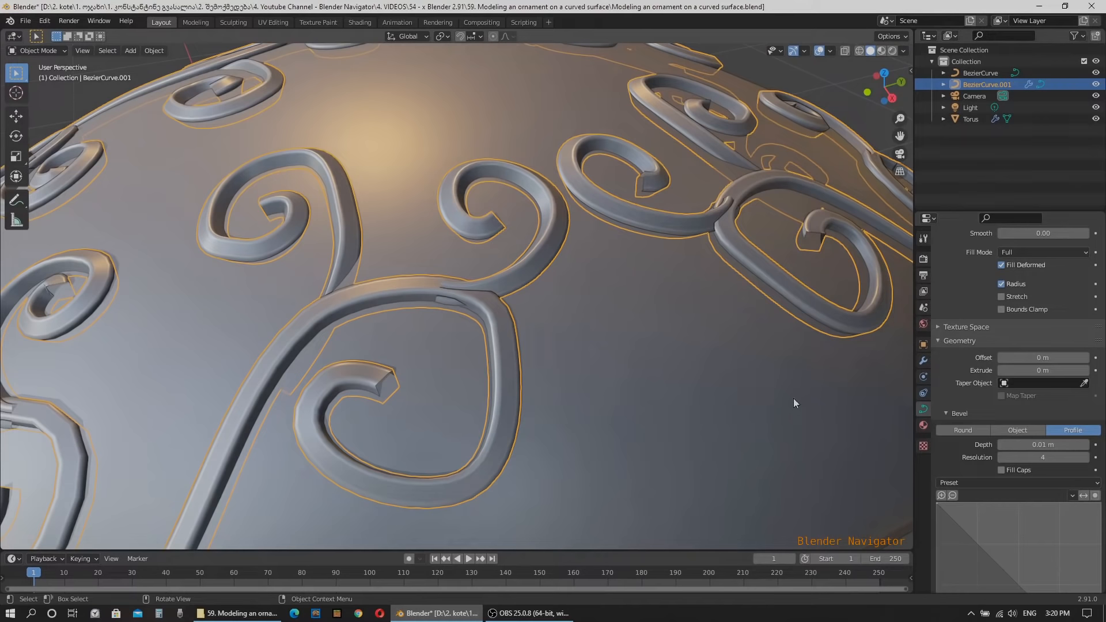
left_click(1001, 470)
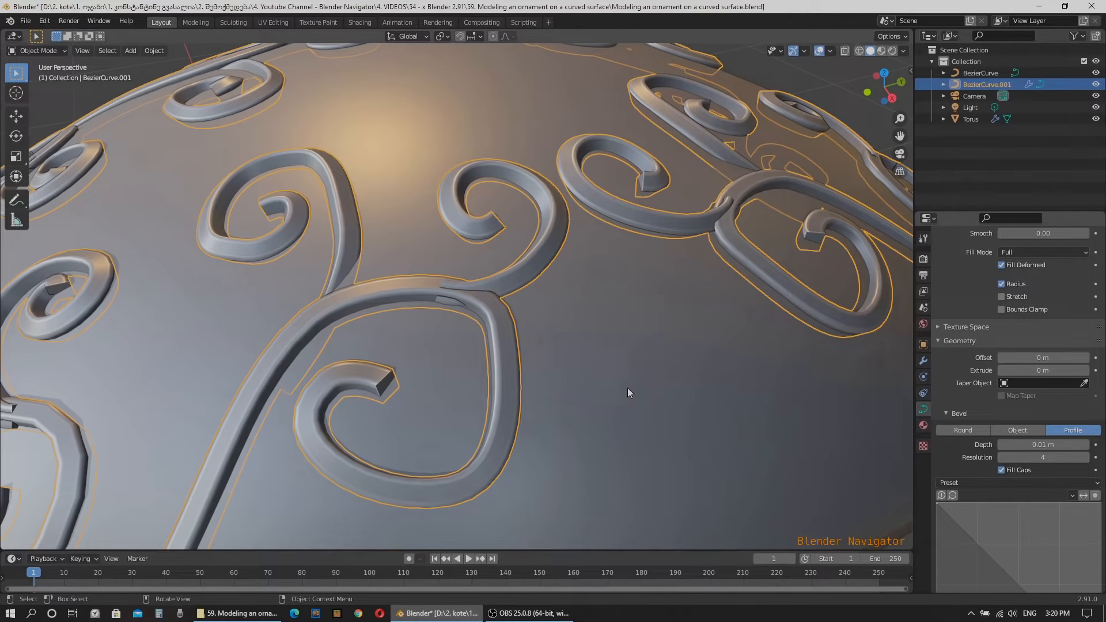
middle_click_drag(627, 392, 627, 379)
scroll(554, 270, "down", 8)
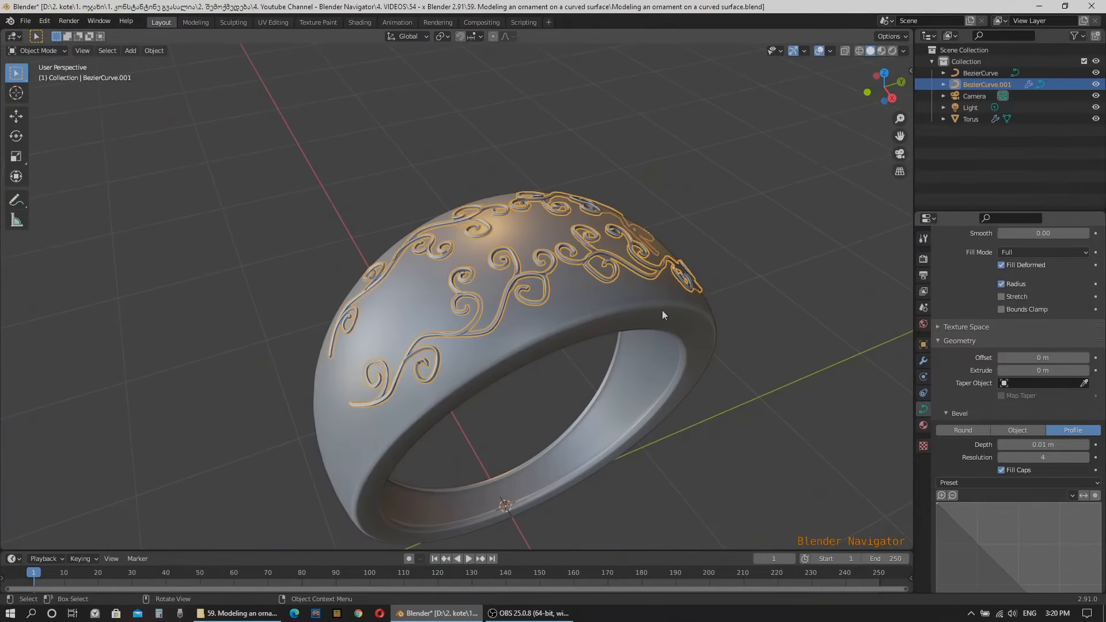
Deselect the ornament and examine the mirrored relief on the ring from the side and up close
middle_click_drag(661, 310, 764, 392)
left_click(741, 416)
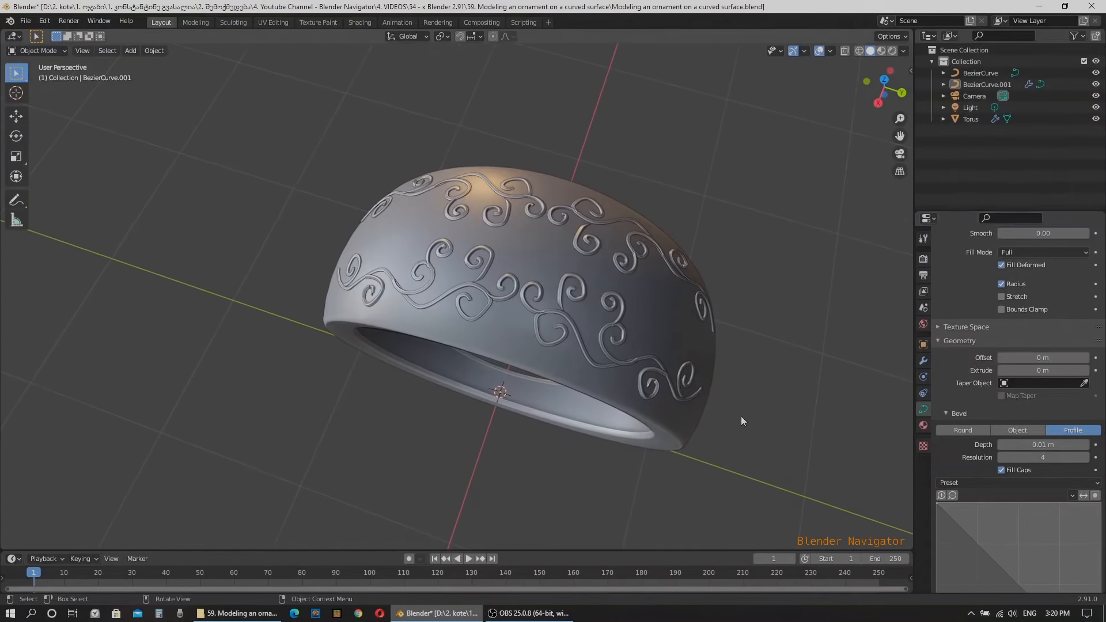
middle_click_drag(483, 483, 509, 478)
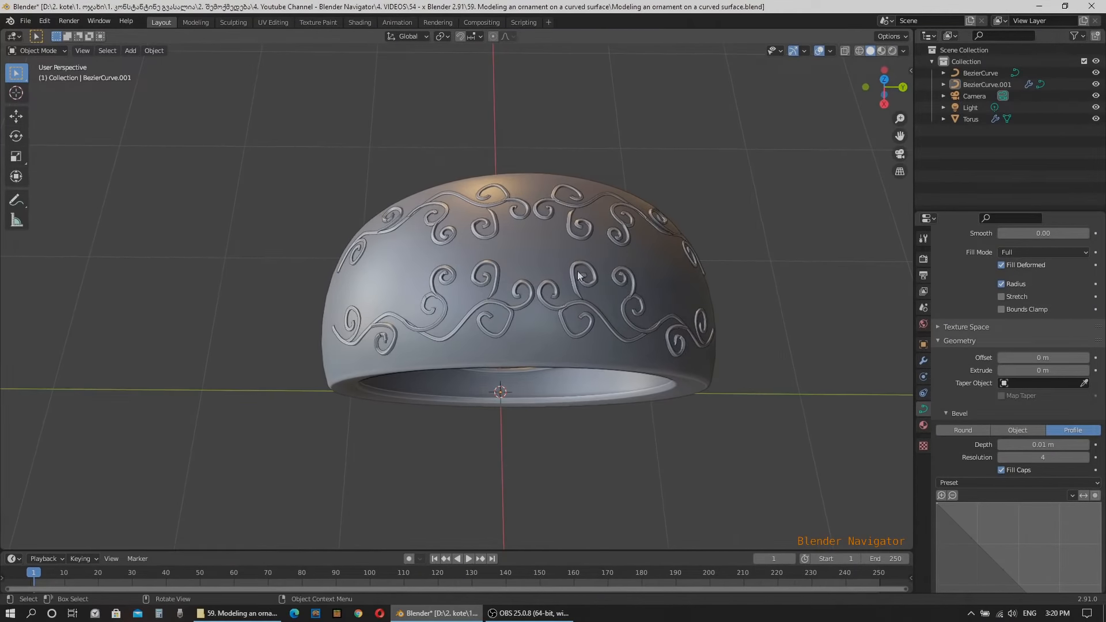
scroll(559, 289, "up", 2)
scroll(558, 289, "up", 2)
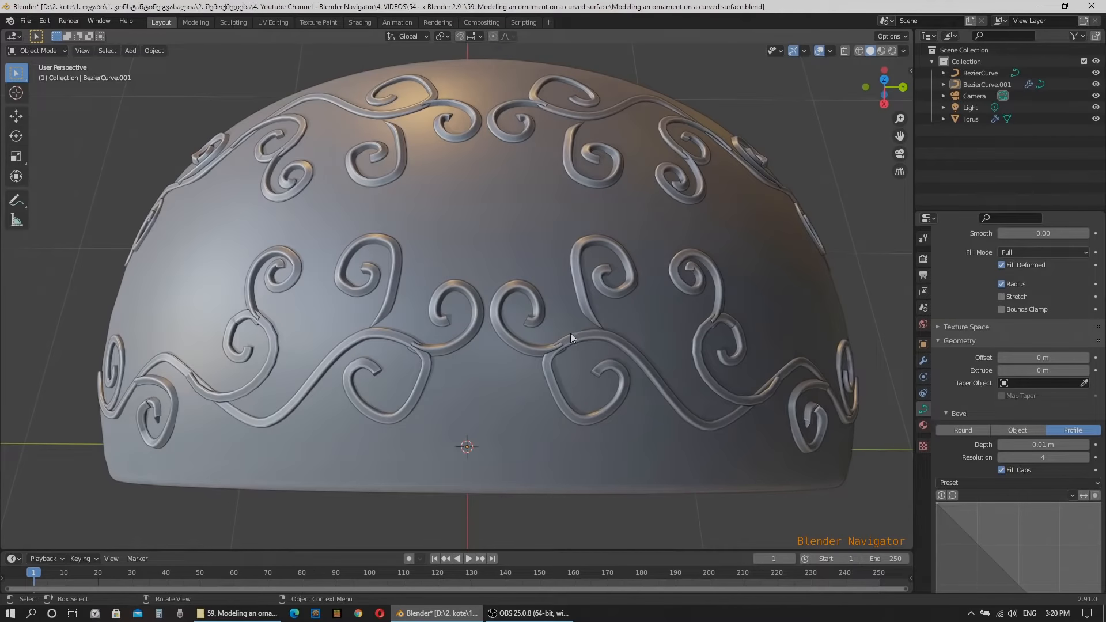
scroll(516, 342, "down", 3)
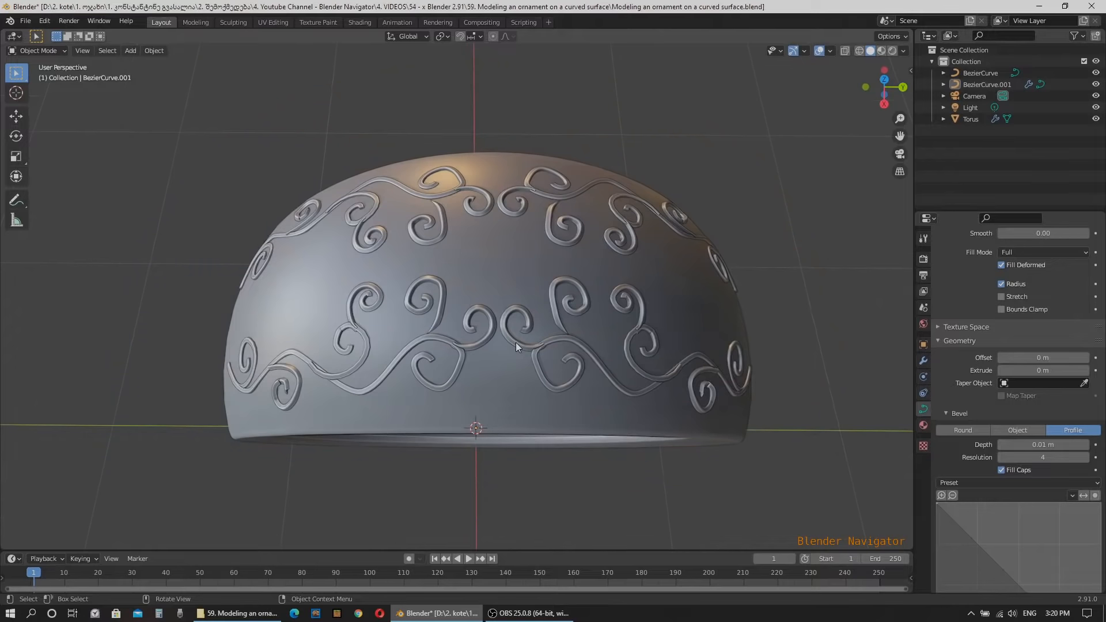
Try an Extrude of 0.01 m on the ornament curve, and reset it to 0
left_click(519, 345)
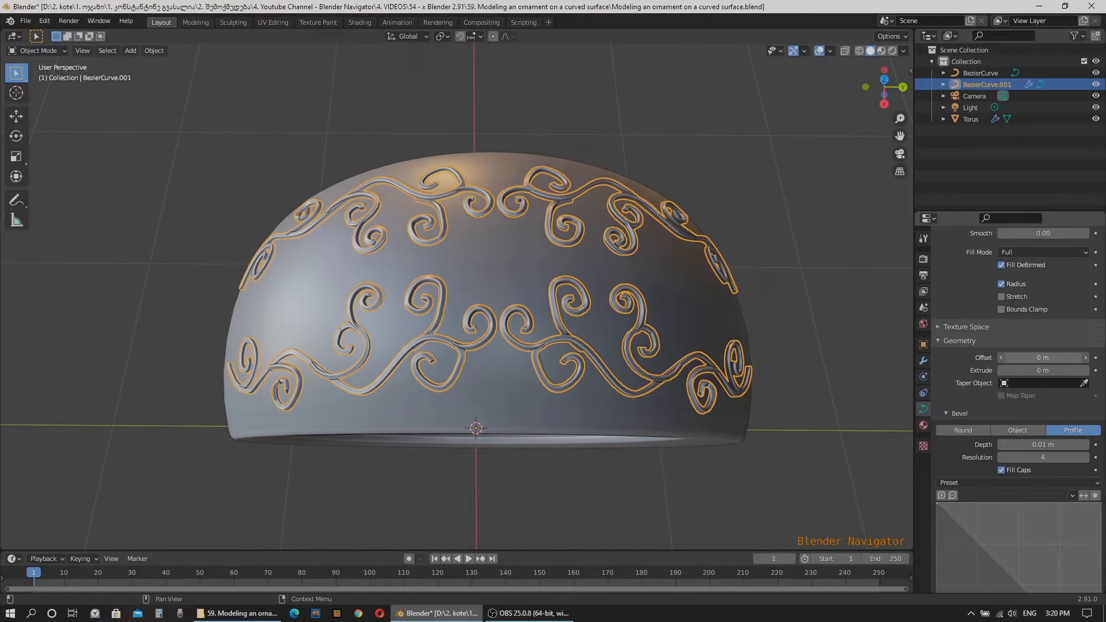
mouse_move(1039, 357)
left_mouse_down()
mouse_move(993, 358)
mouse_move(1028, 357)
left_mouse_up()
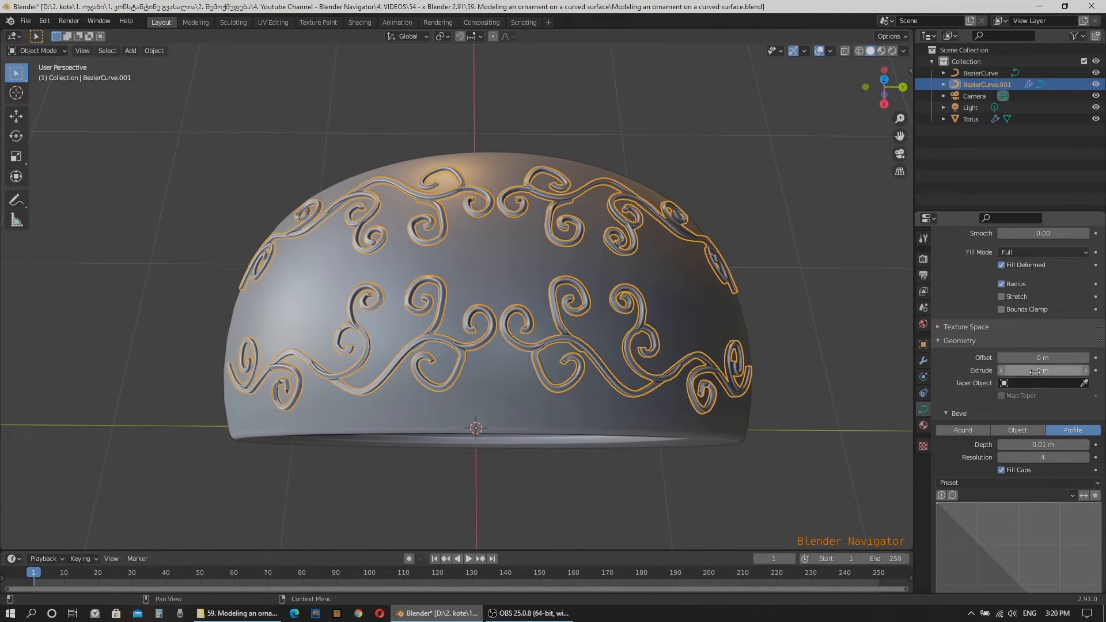
mouse_move(1036, 371)
left_mouse_down()
mouse_move(1054, 370)
mouse_move(1034, 370)
left_mouse_up()
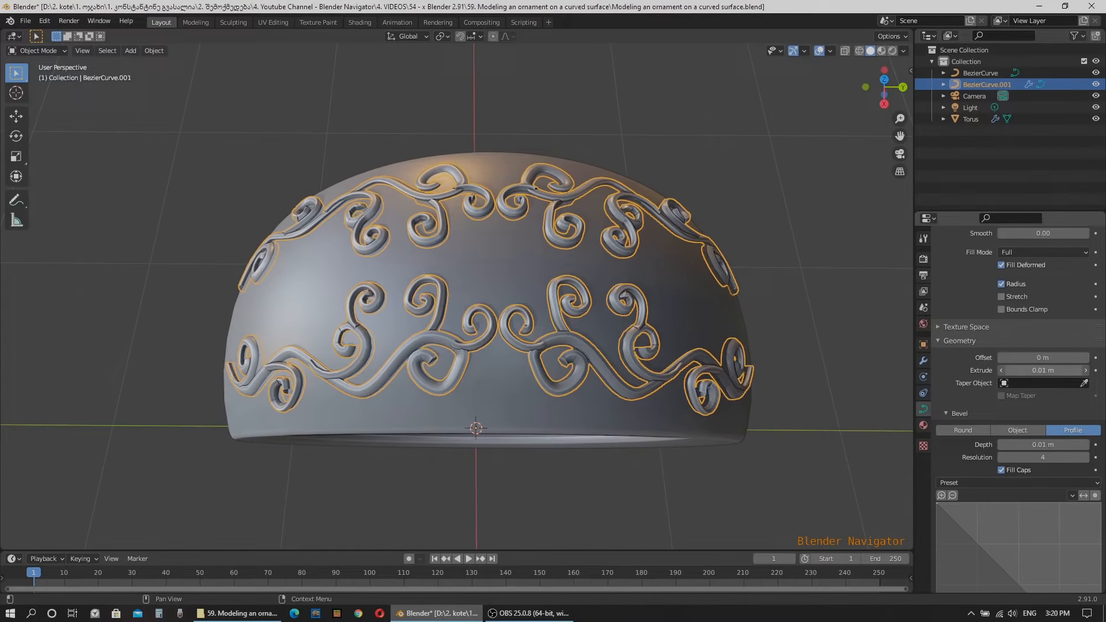
left_click_drag(1034, 370, 1034, 370)
middle_click_drag(640, 432, 630, 453)
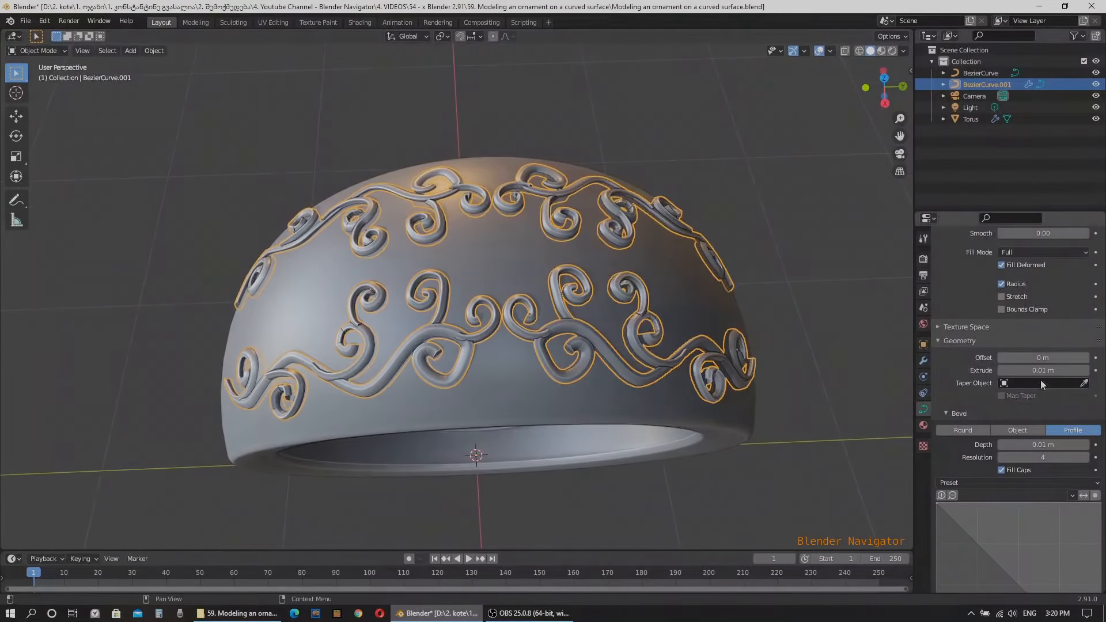
left_click(1057, 372)
type("0")
key("Return")
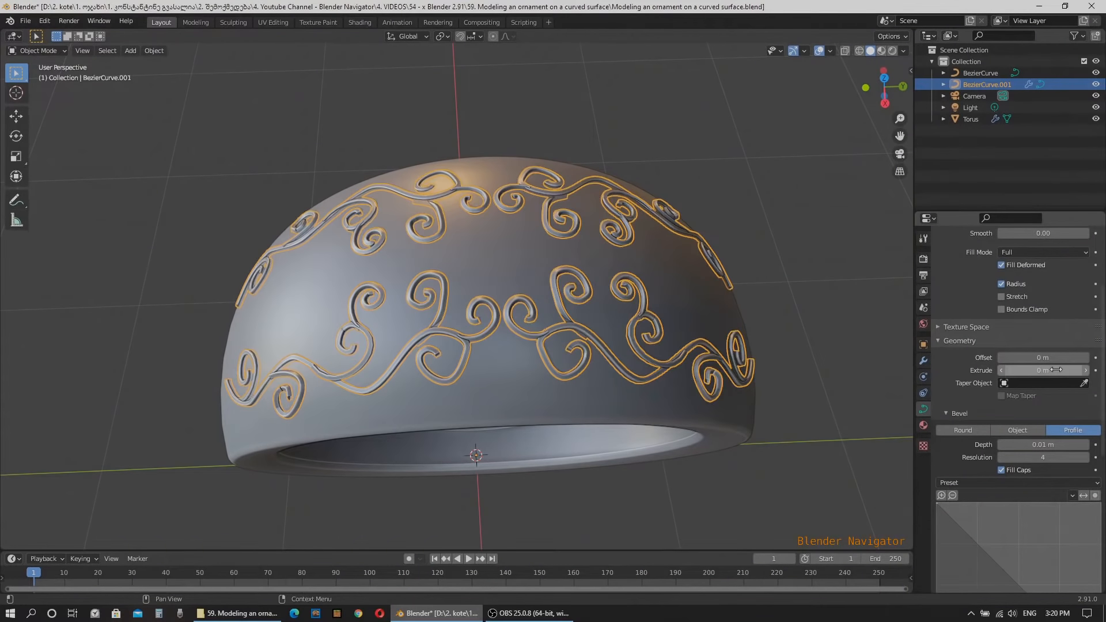
Try the Support Loops preset on the ornament's bevel profile, and restore the Default preset
left_click(1055, 483)
key("Escape")
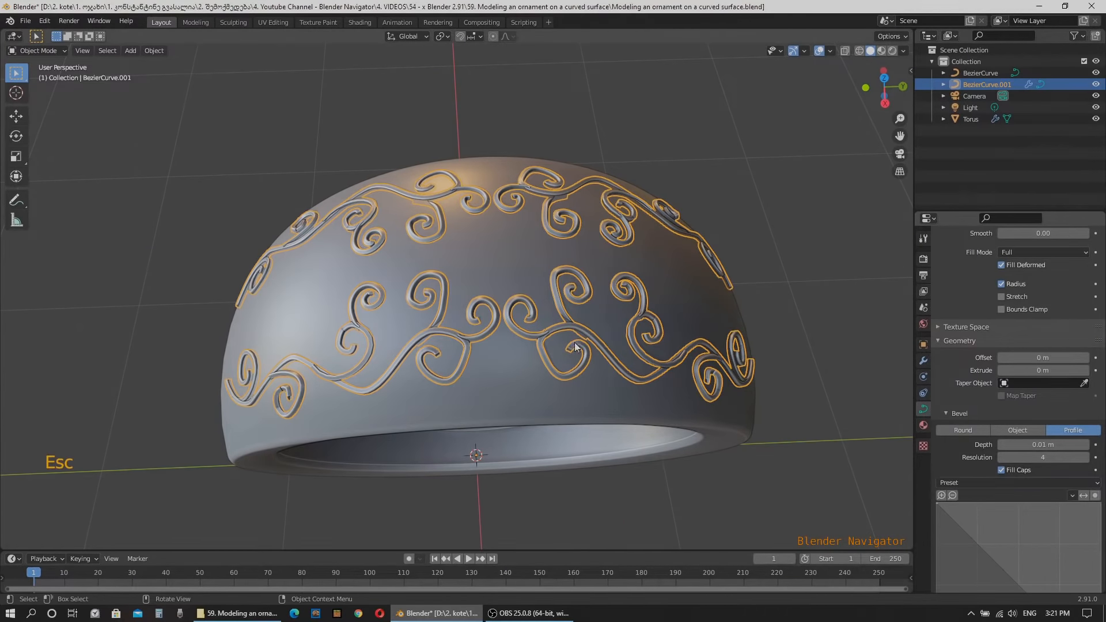
scroll(574, 346, "up", 10)
scroll(574, 349, "down", 10)
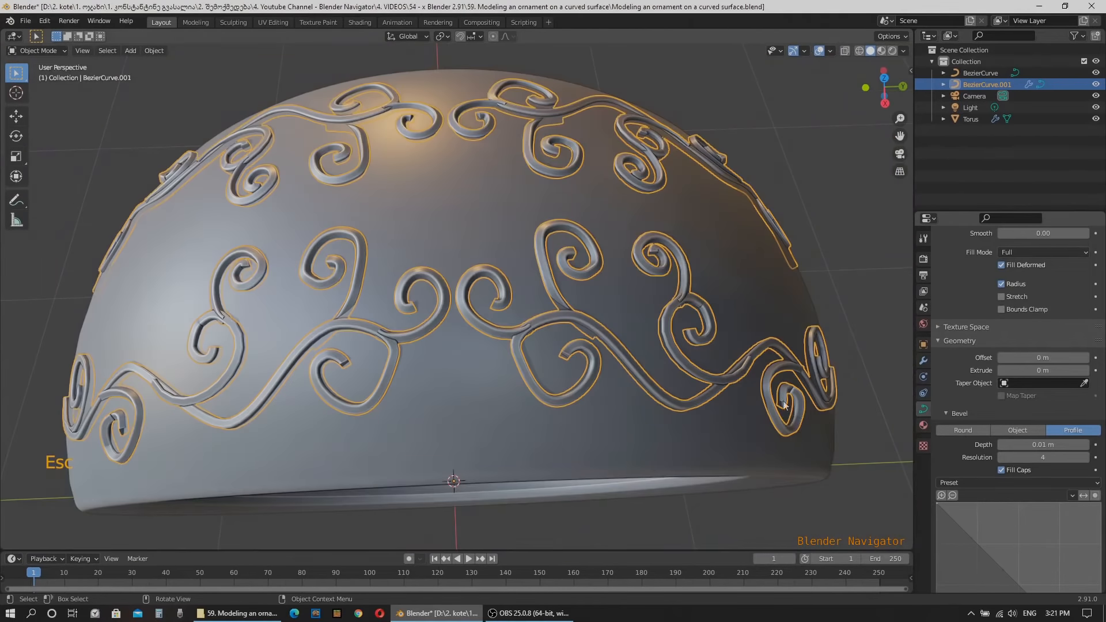
left_click(1046, 484)
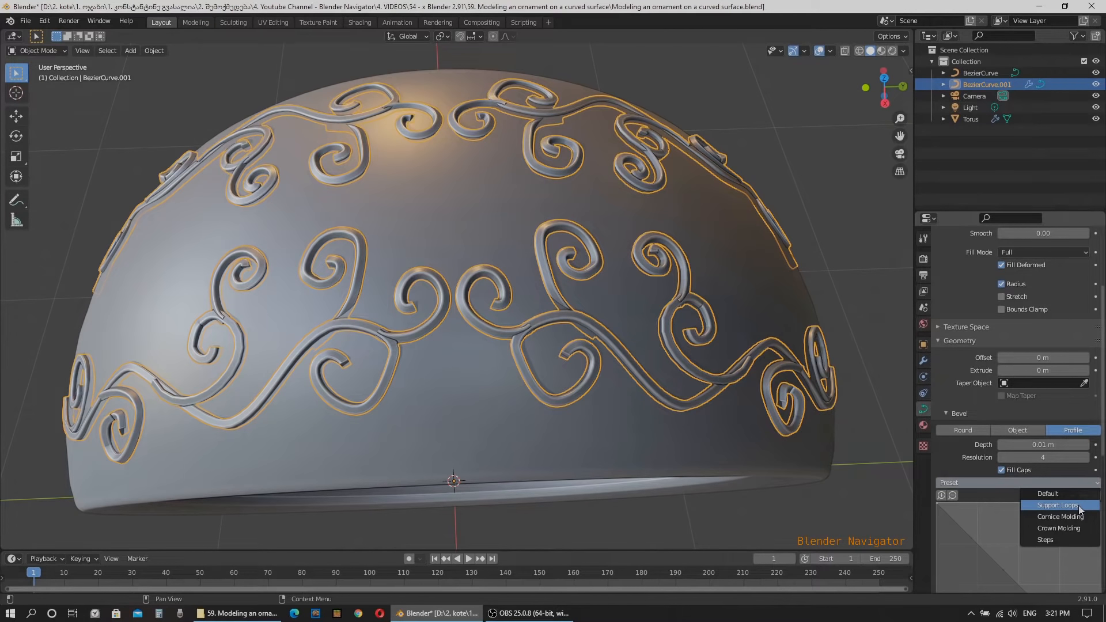
left_click(1057, 505)
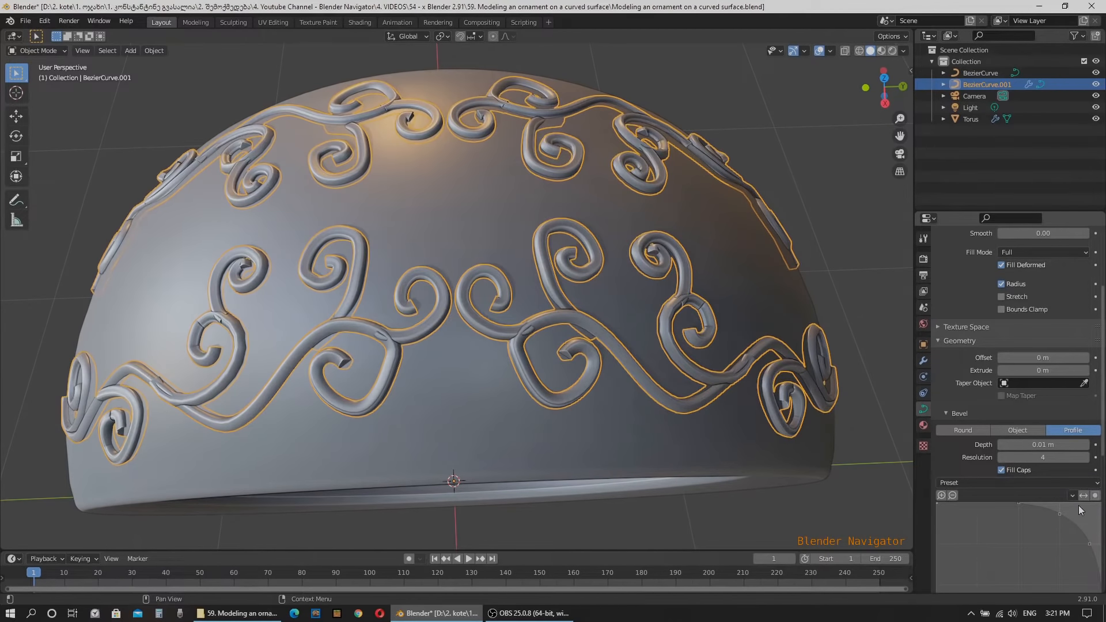
middle_click_drag(569, 416, 699, 383)
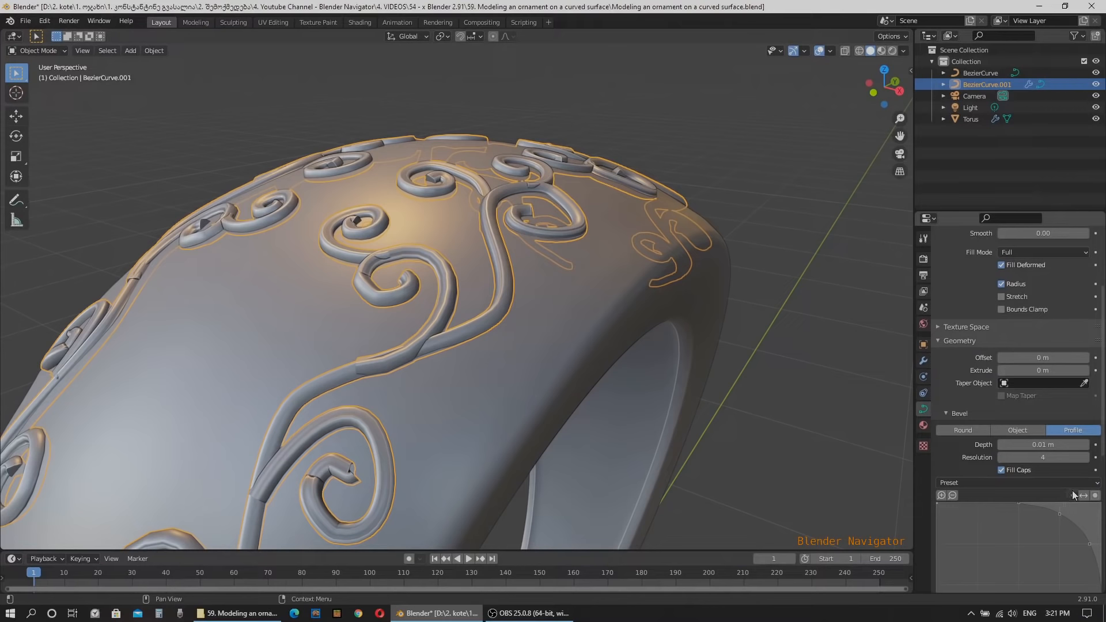
left_click(1041, 482)
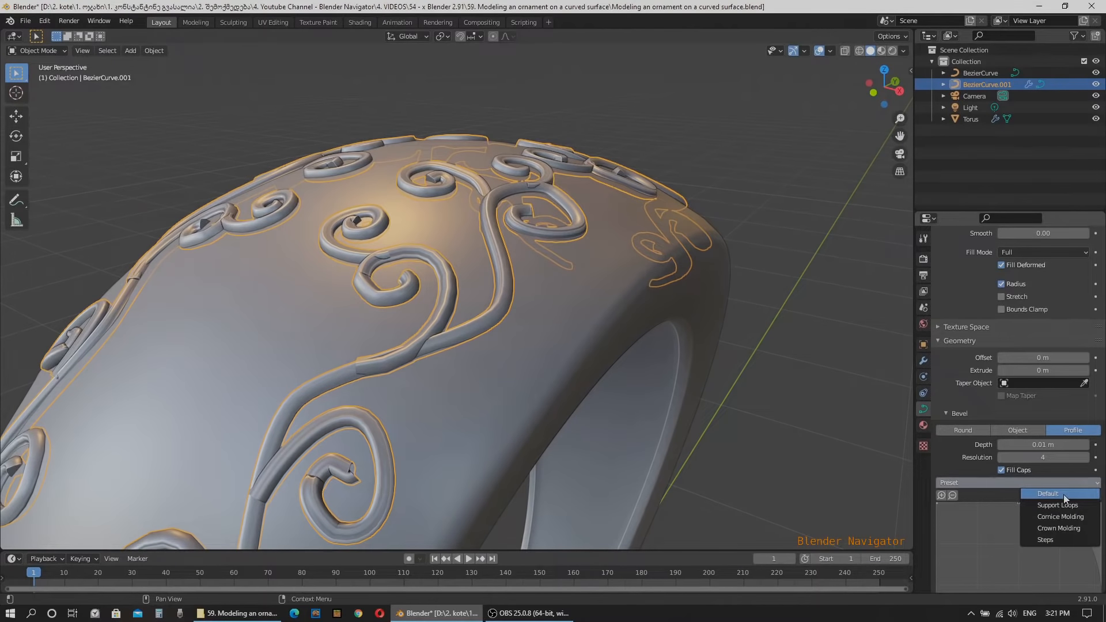
left_click(1063, 494)
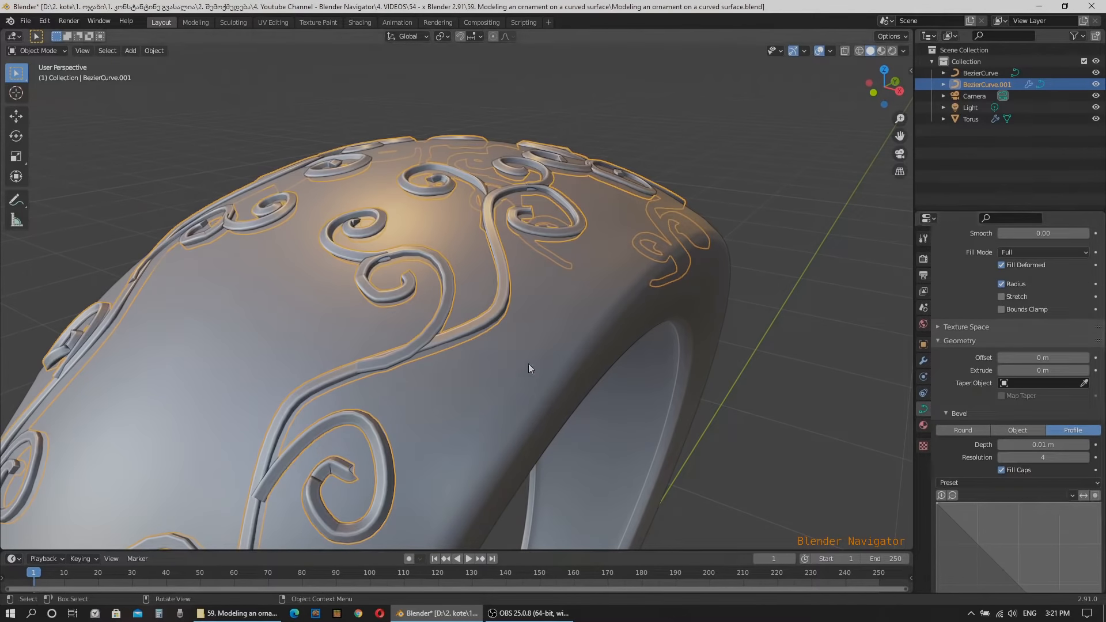
Deselect the ornament and examine how the bevelled scrollwork sits on the whole ring
scroll(527, 346, "down", 5)
middle_click_drag(527, 338, 602, 420)
key("alt+a")
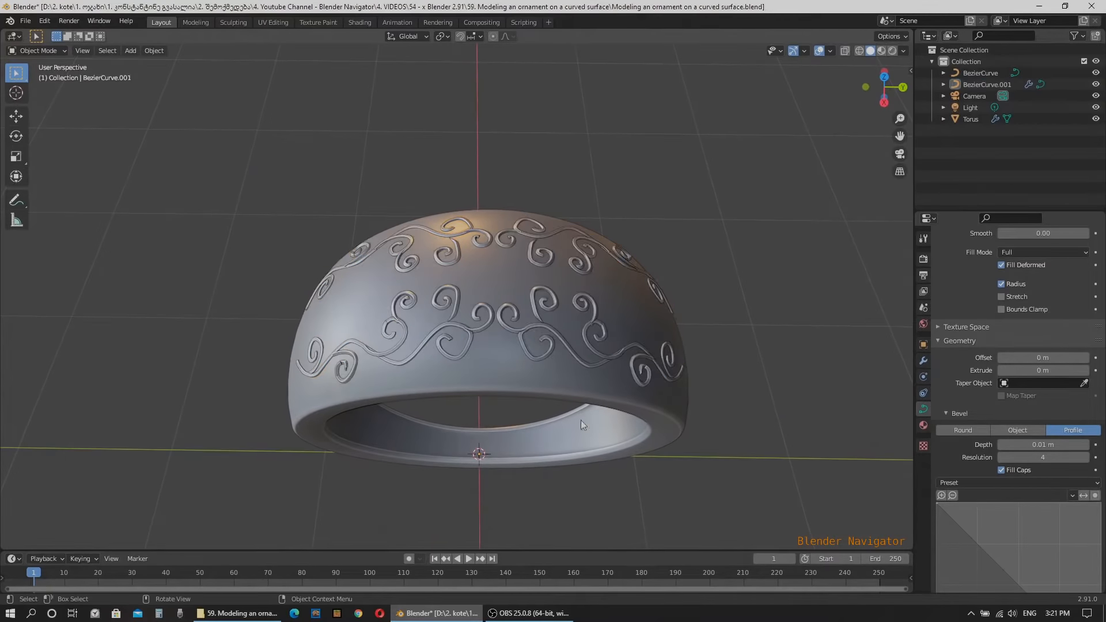
scroll(476, 351, "up", 2)
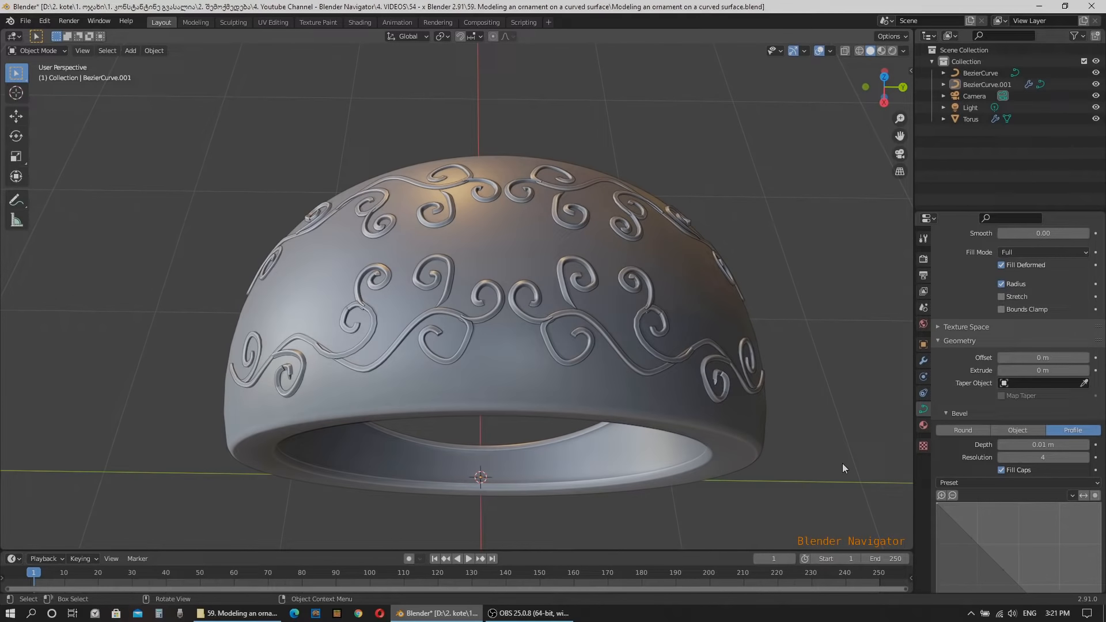
middle_click_drag(516, 508, 513, 488, "ctrl")
middle_click_drag(502, 429, 499, 444, "shift")
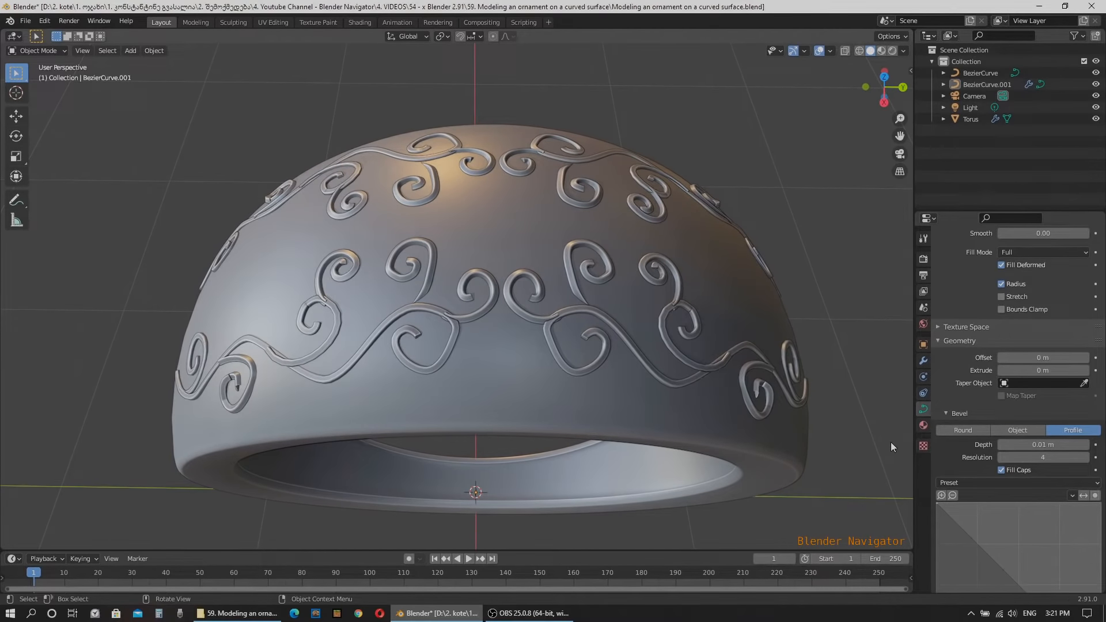
key("ctrl+KP_Divide")
mouse_move(441, 358)
middle_mouse_down()
mouse_move(603, 292)
mouse_move(702, 313)
mouse_move(772, 383)
mouse_move(664, 412)
mouse_move(482, 375)
mouse_move(442, 355)
middle_mouse_up()
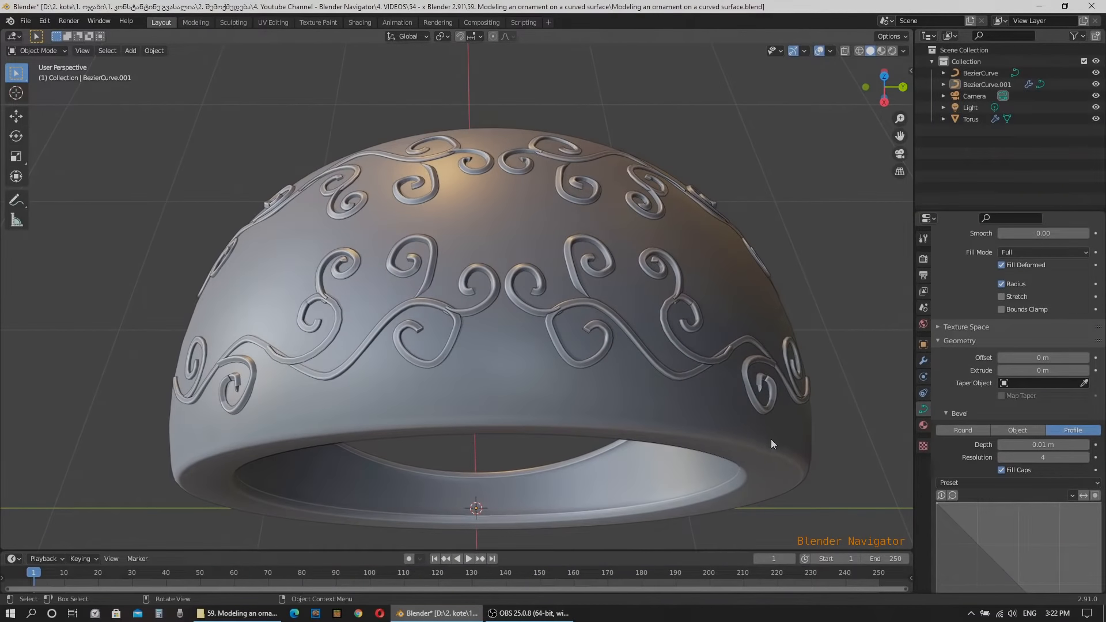
middle_click_drag(770, 439, 464, 394)
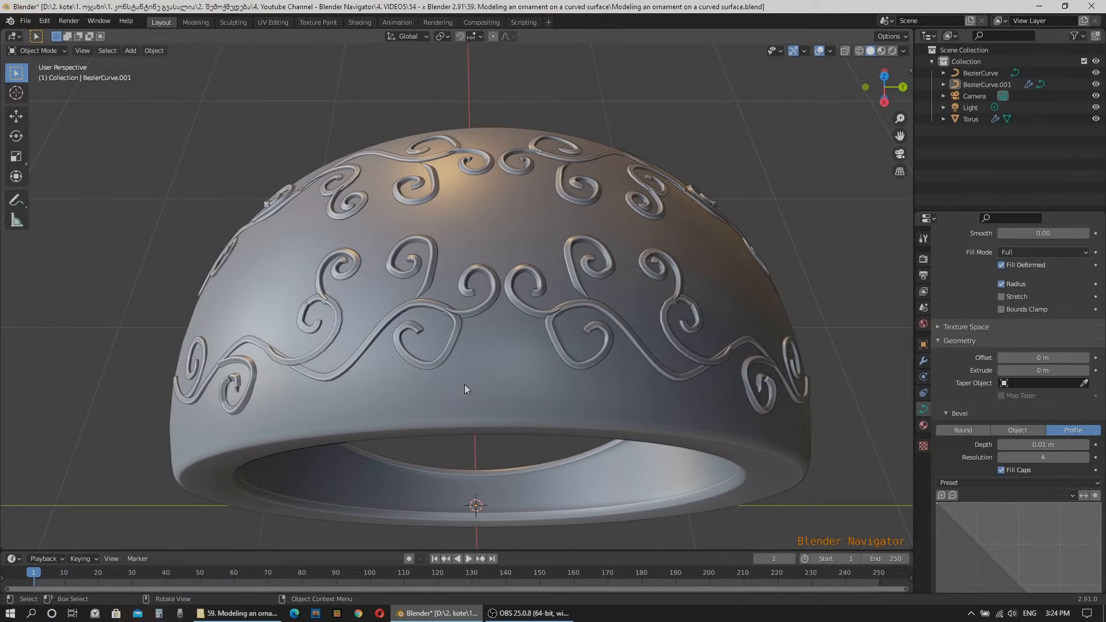
key("shift+KP_Multiply")
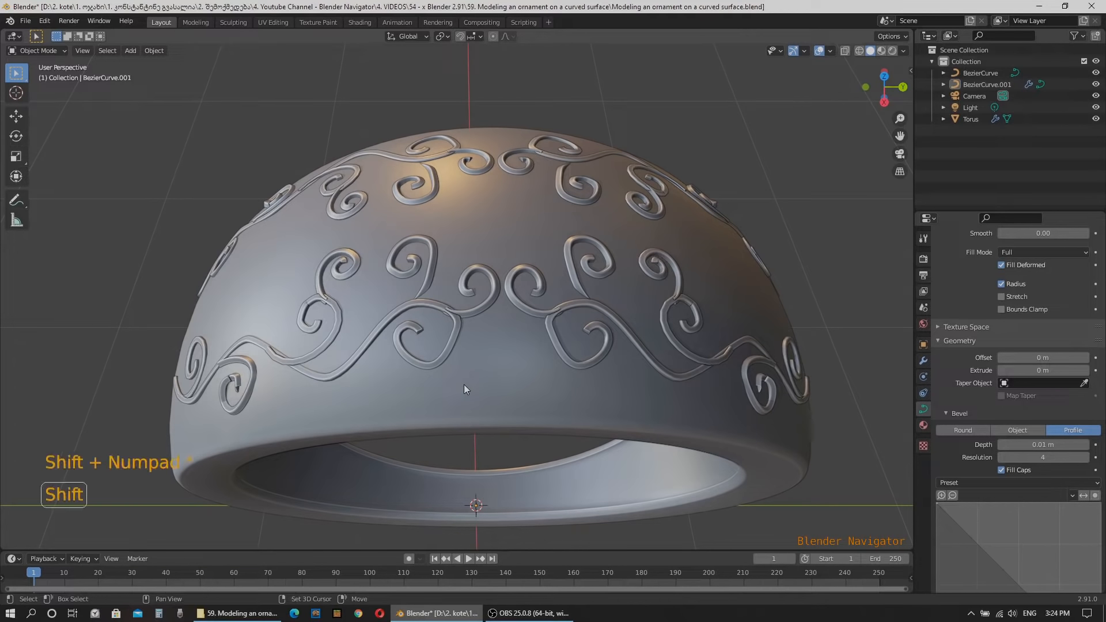
Select the ornament curve and enter Edit Mode to work on its control points
left_click(448, 345)
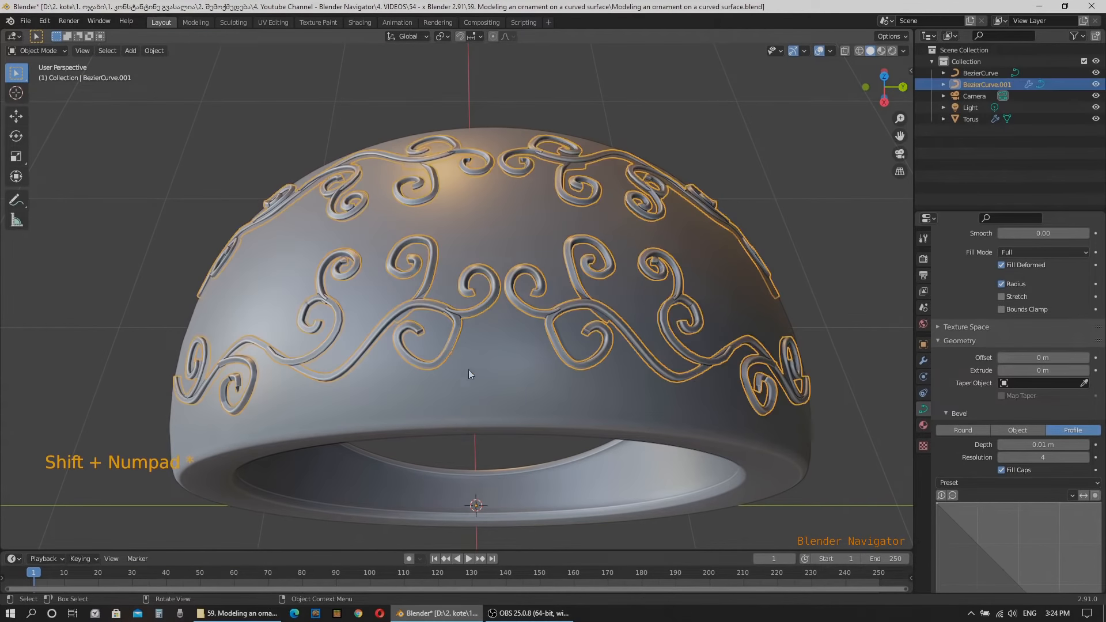
middle_click_drag(468, 368, 474, 386)
key("Tab")
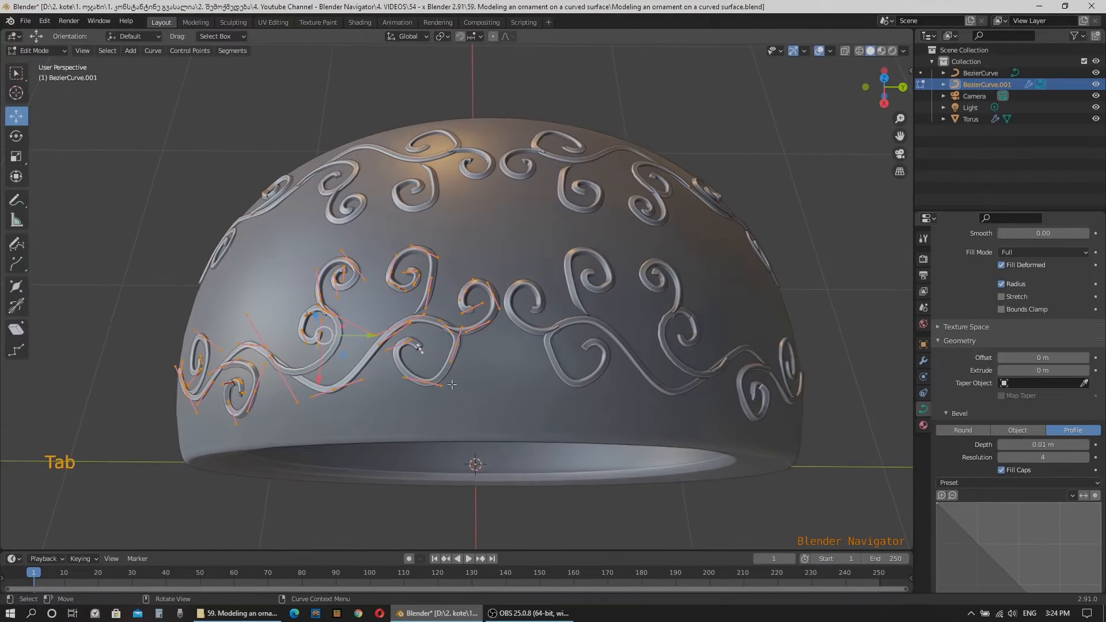
scroll(443, 352, "up", 8)
scroll(418, 275, "down", 8)
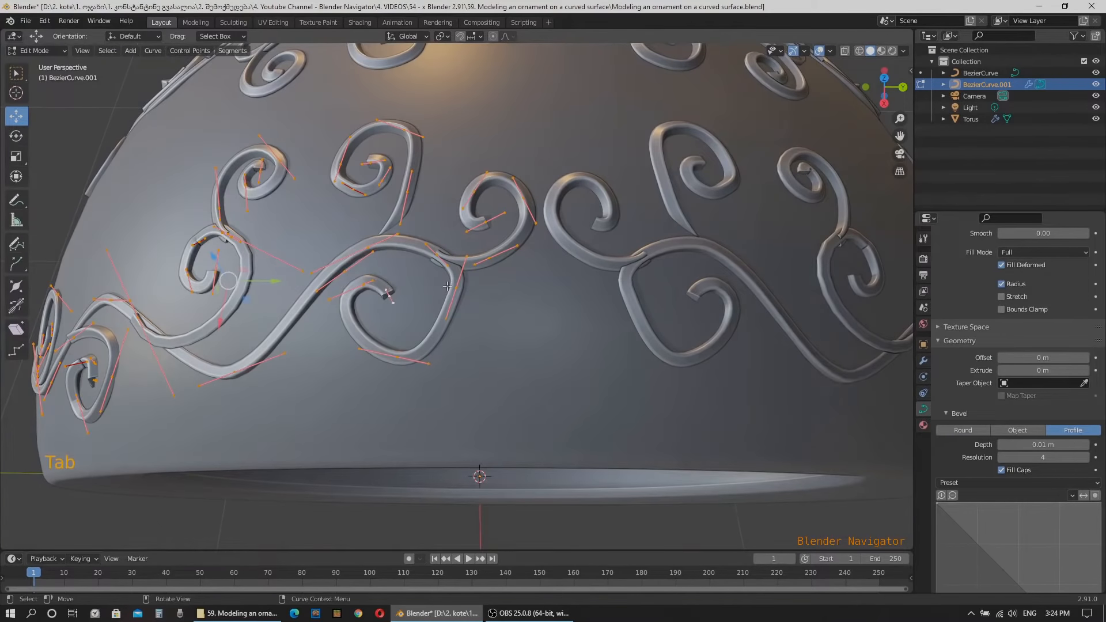
Move the lower curl's end point at the main stem junction by -0.002353 m in X and 0.000686 m in Y, with Z locked
left_click(436, 256)
scroll(438, 255, "up", 8)
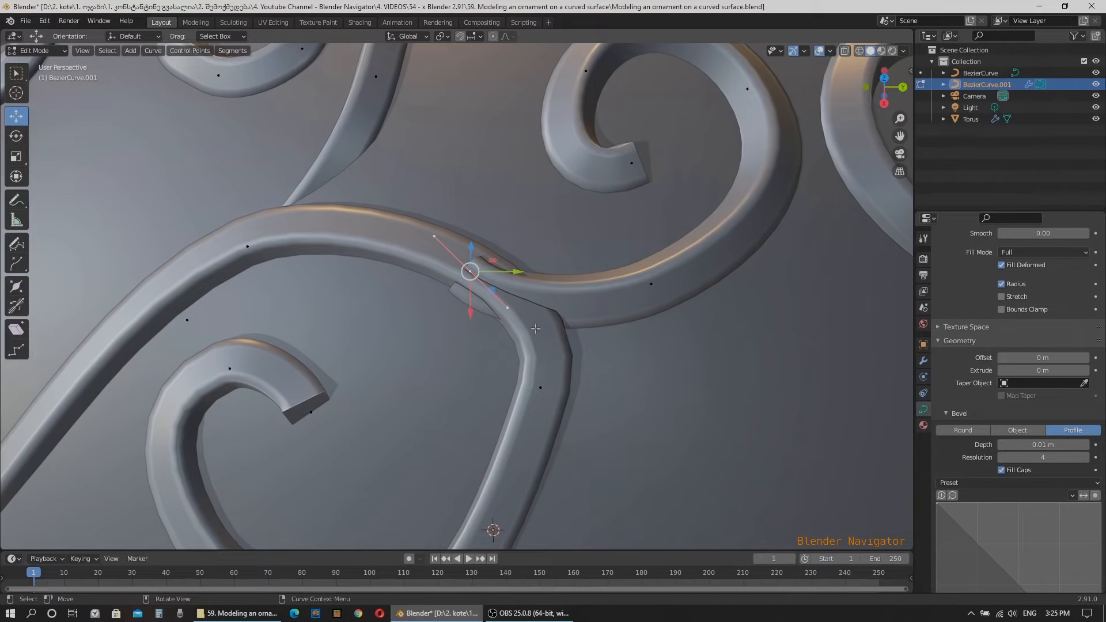
middle_click_drag(535, 328, 477, 315)
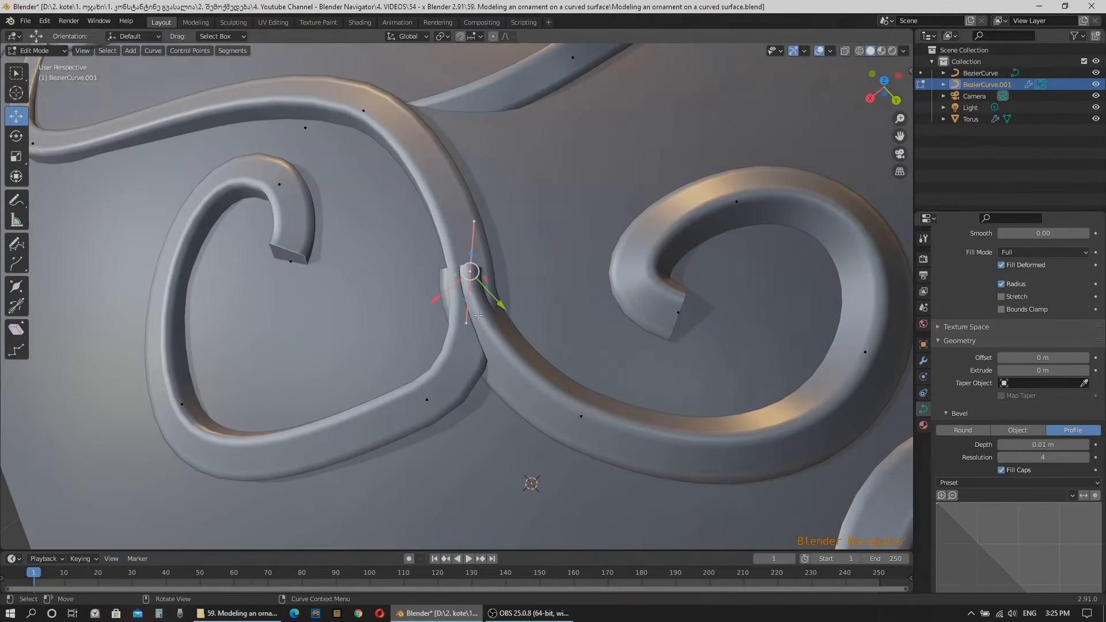
key("g")
key("shift+z")
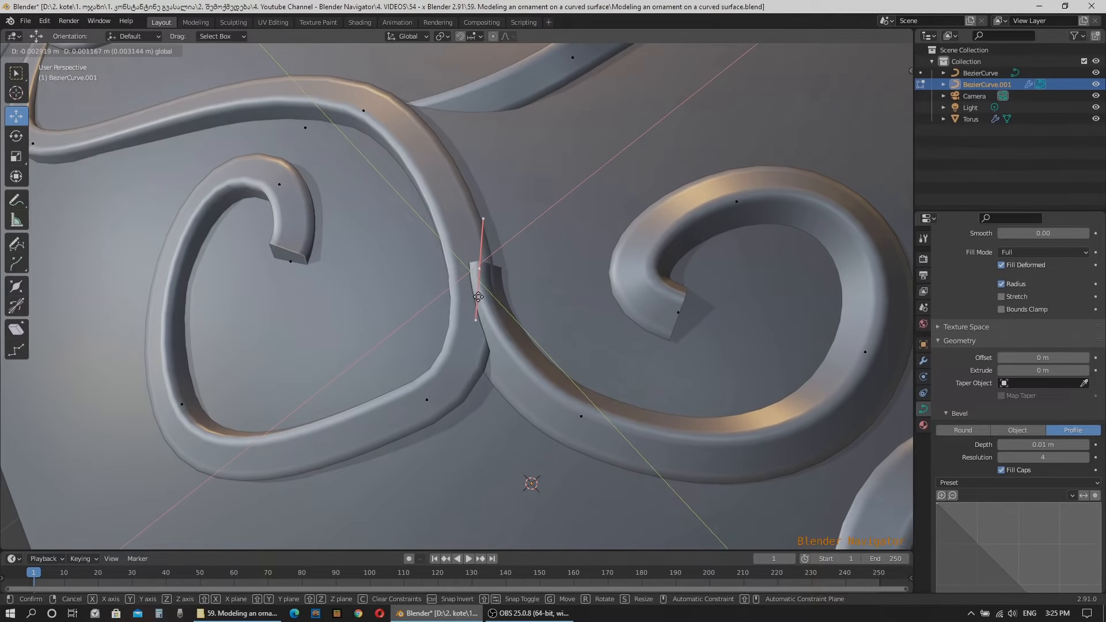
left_click(476, 297)
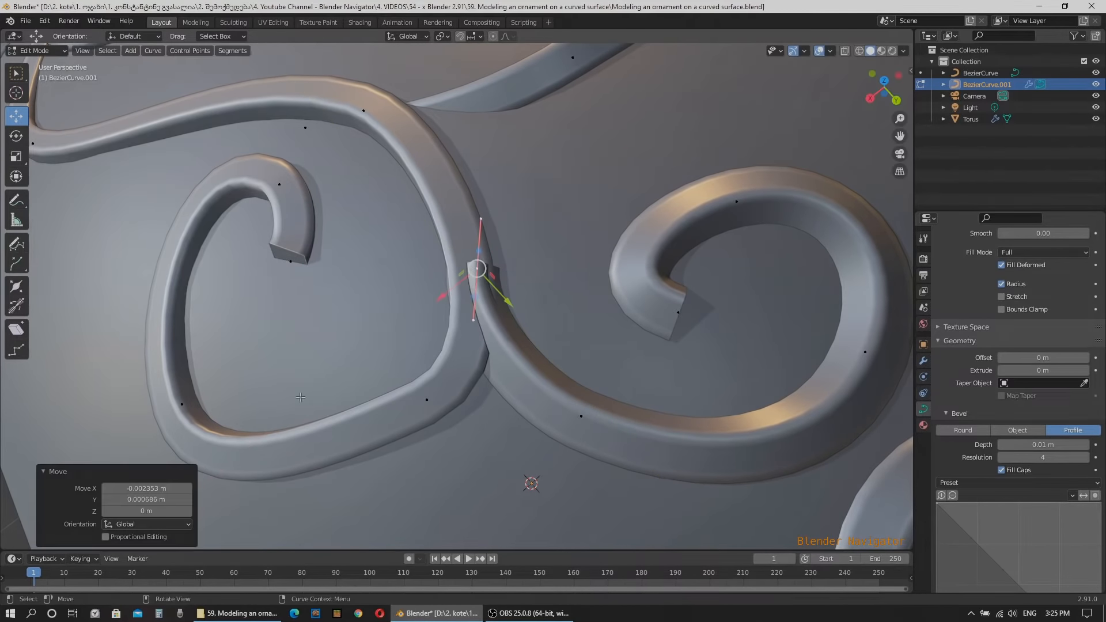
Tilt the lower curl's end point by 56.3° where it joins the main stem
left_click(16, 305)
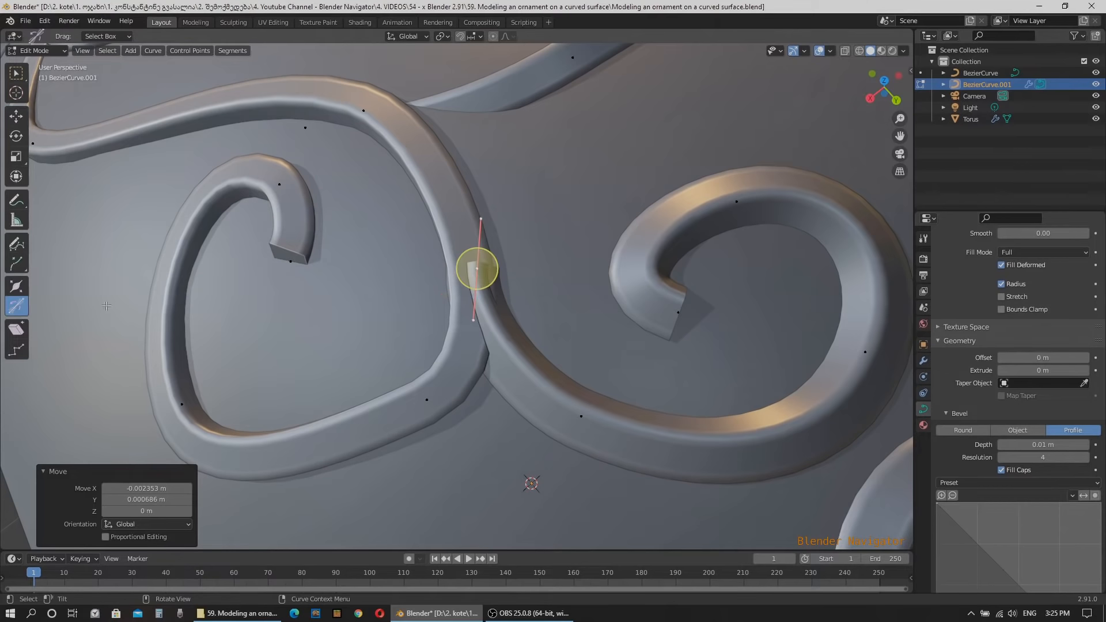
left_click_drag(484, 274, 460, 374)
middle_click_drag(509, 448, 582, 378)
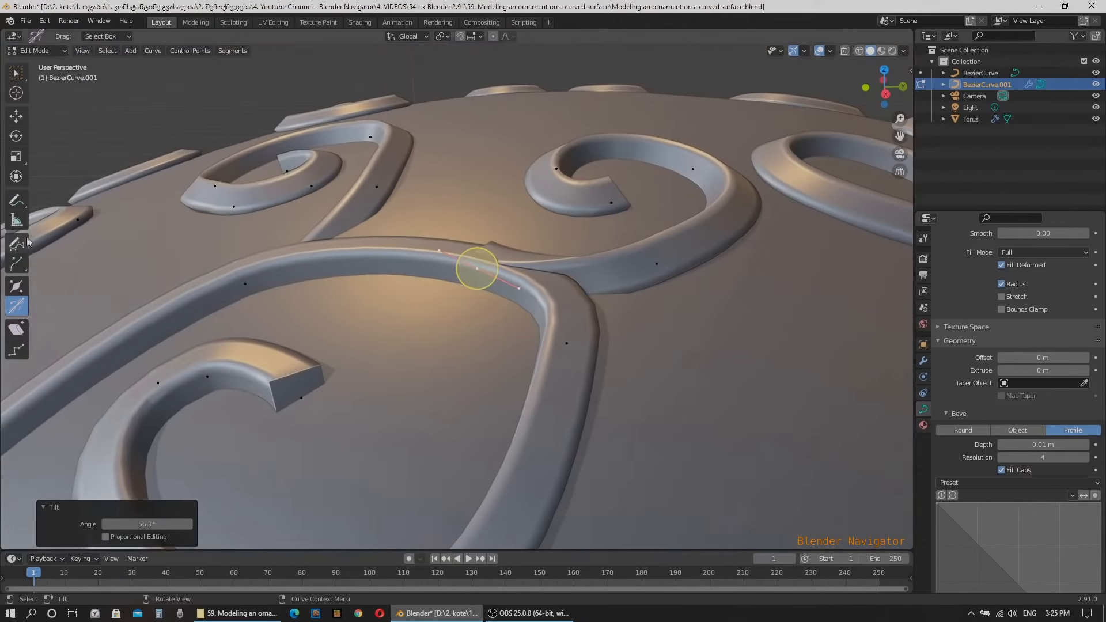
left_click(15, 118)
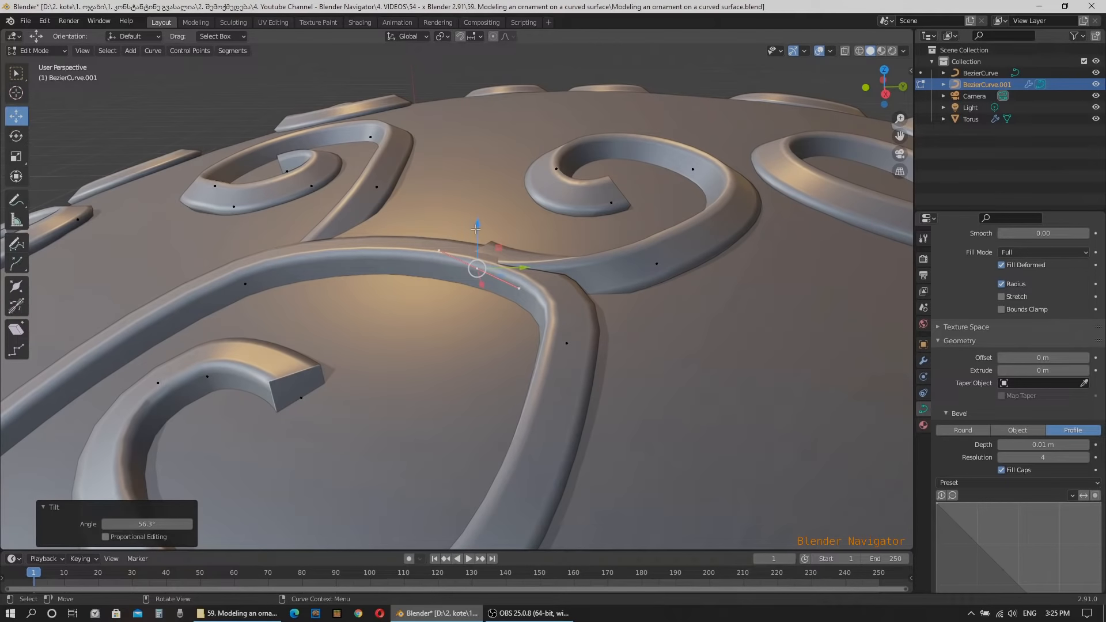
Move the side curl's end point at the main stem junction by -0.002003 m along Z
left_click_drag(476, 227, 479, 235)
middle_click_drag(638, 363, 630, 406)
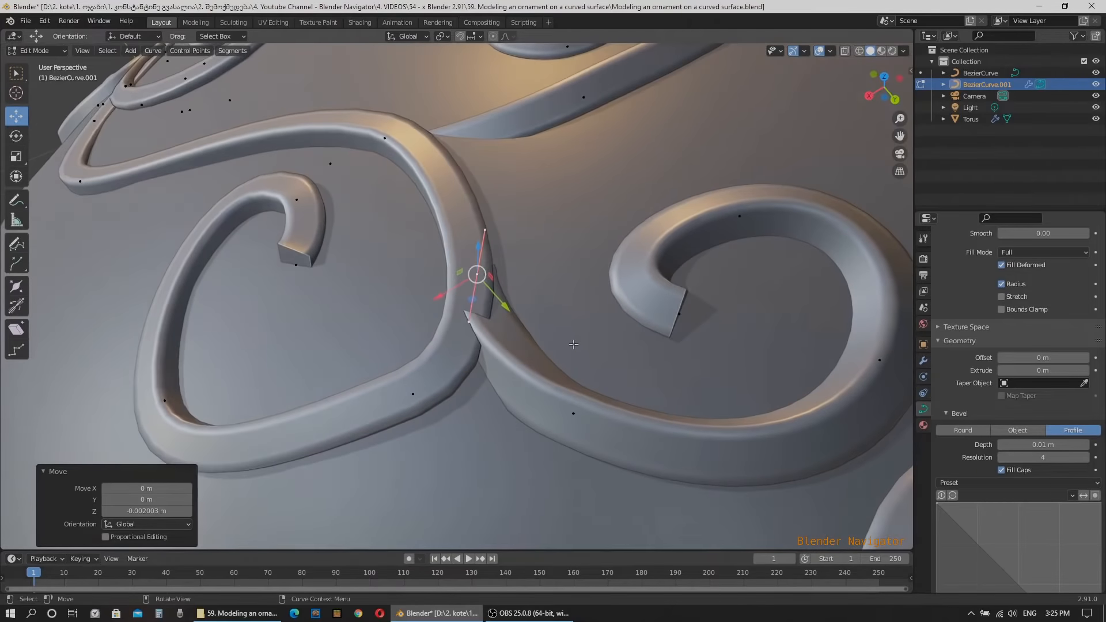
scroll(577, 344, "down", 6)
scroll(645, 369, "up", 7)
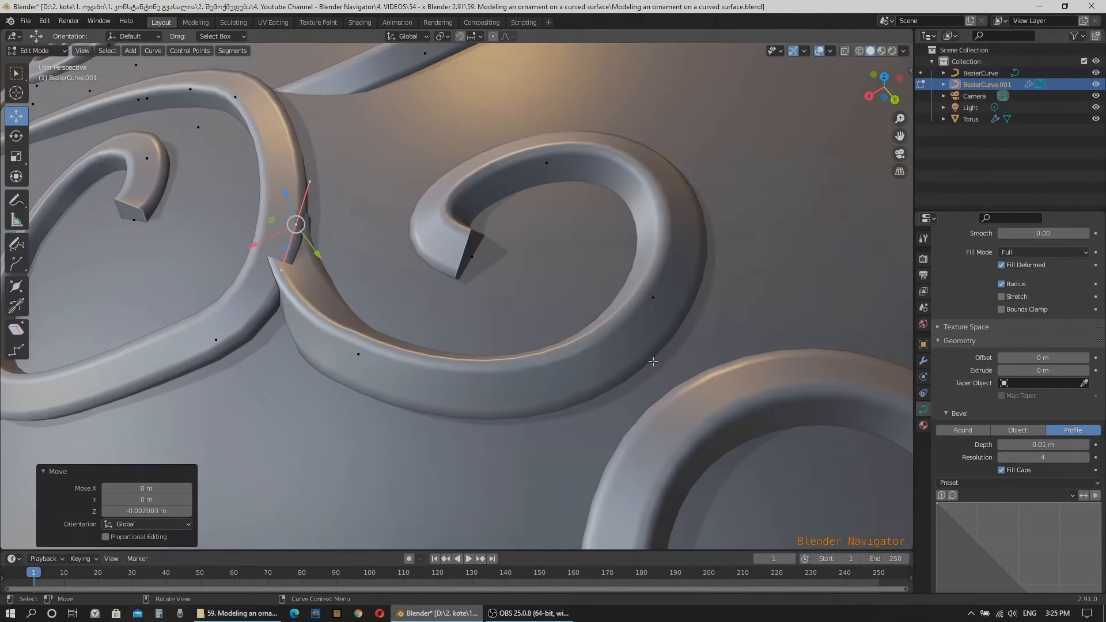
With the Radius tool, scale the side curl's outer bend point by 1.652 and its free tip by 0.162
left_click(652, 297)
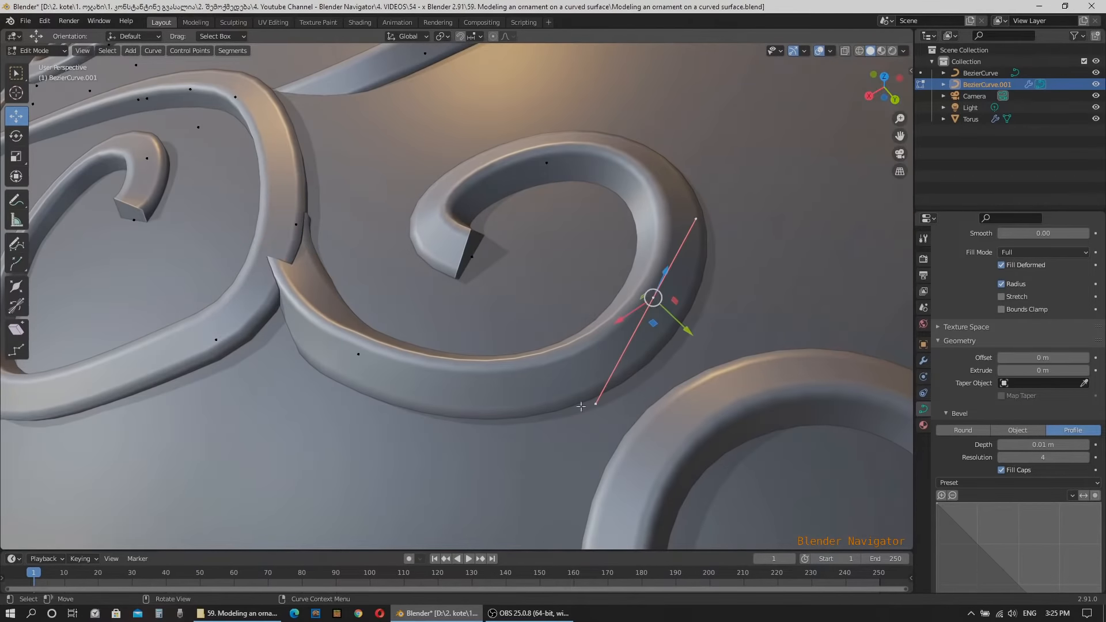
left_click(16, 285)
left_click_drag(662, 298, 665, 294)
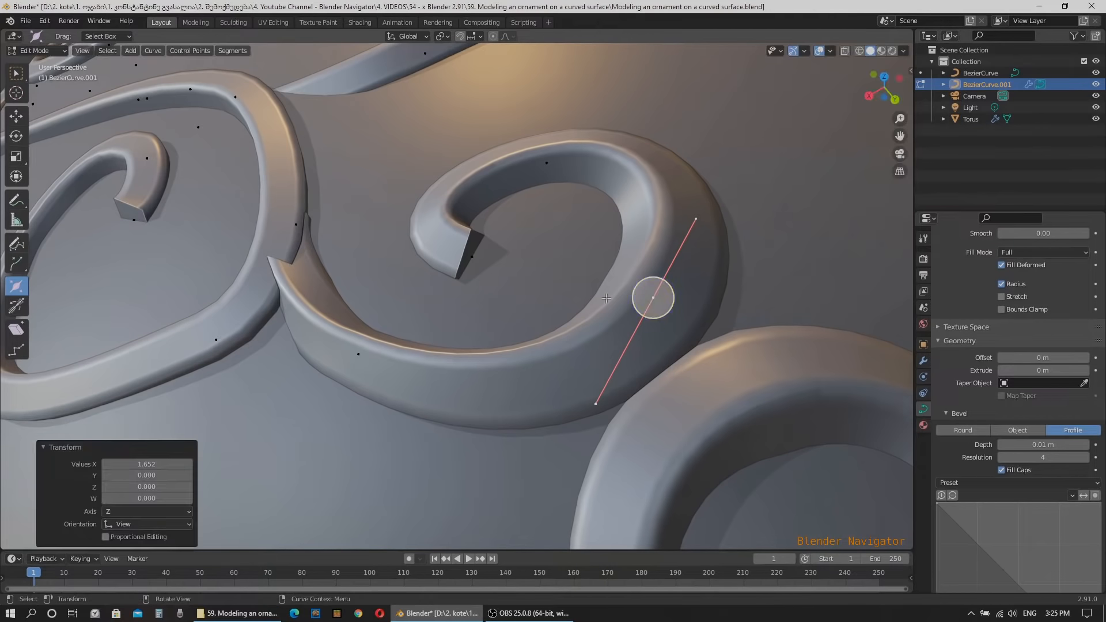
left_click(472, 253)
mouse_move(474, 250)
left_mouse_down()
mouse_move(458, 250)
mouse_move(469, 252)
left_mouse_up()
Taper the free inner tip of the main stem's loop by scaling its control point radius by 0.191
scroll(468, 252, "down", 8)
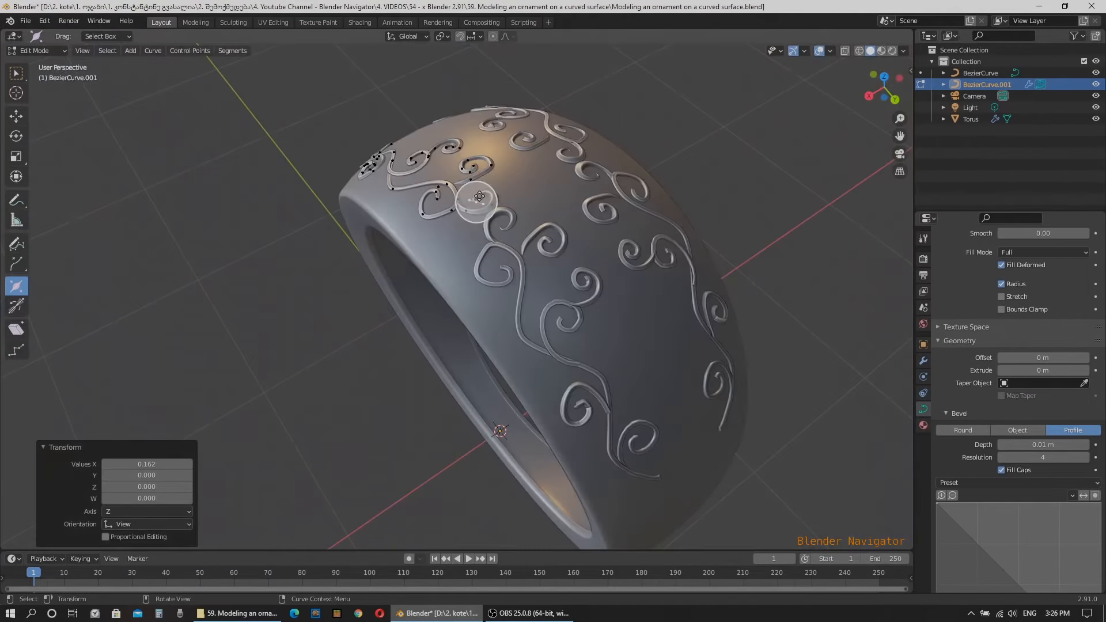
scroll(449, 247, "up", 9)
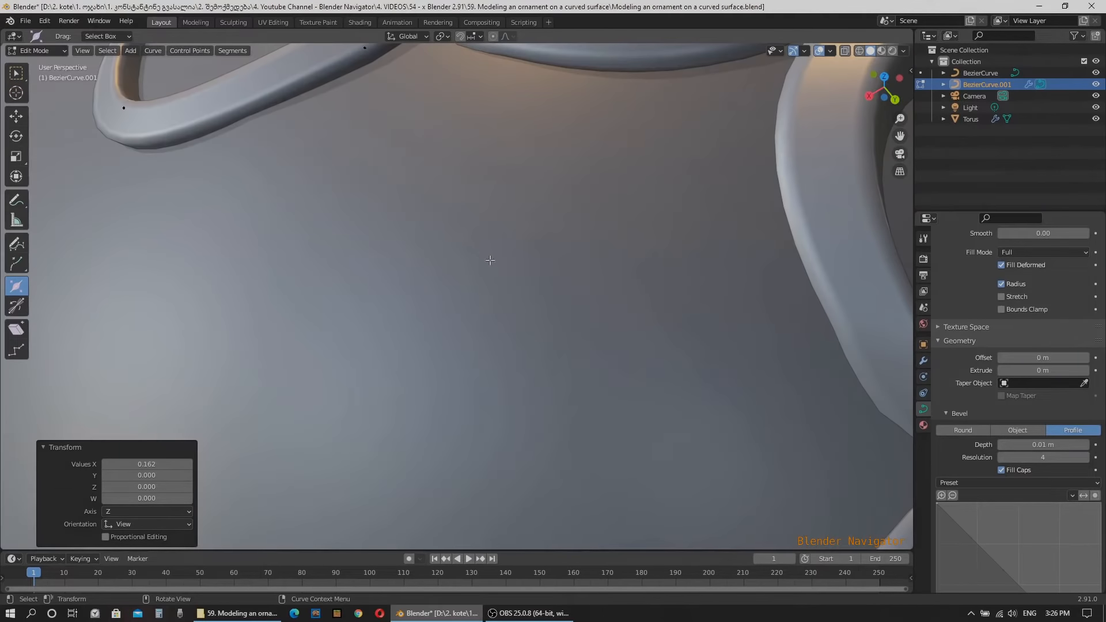
scroll(463, 227, "down", 9)
scroll(541, 305, "up", 3)
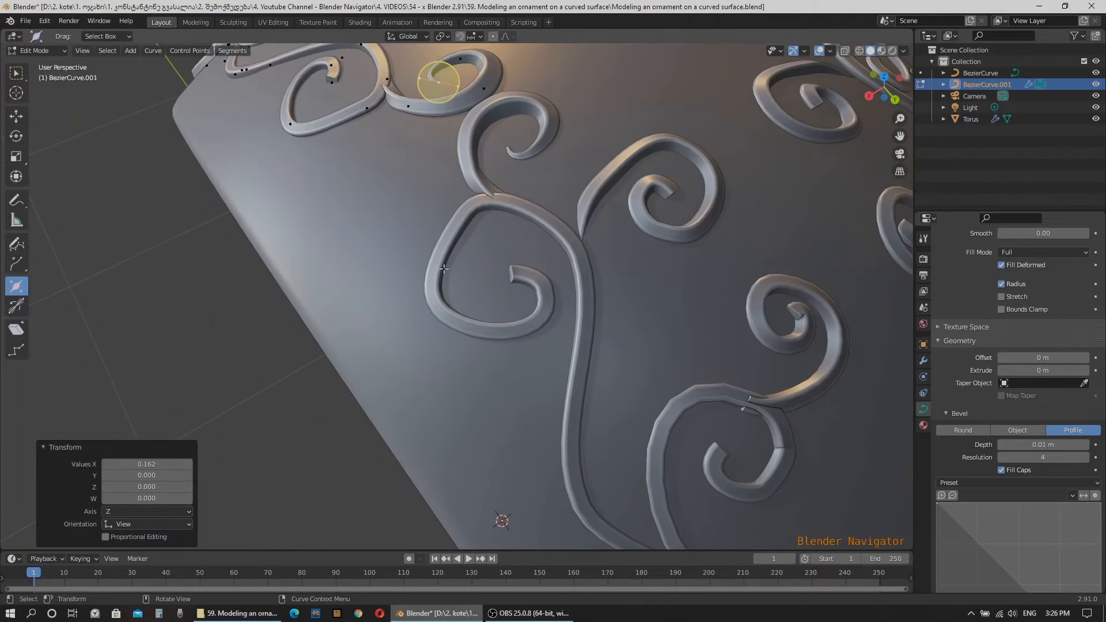
scroll(589, 308, "down", 5)
scroll(563, 236, "up", 6)
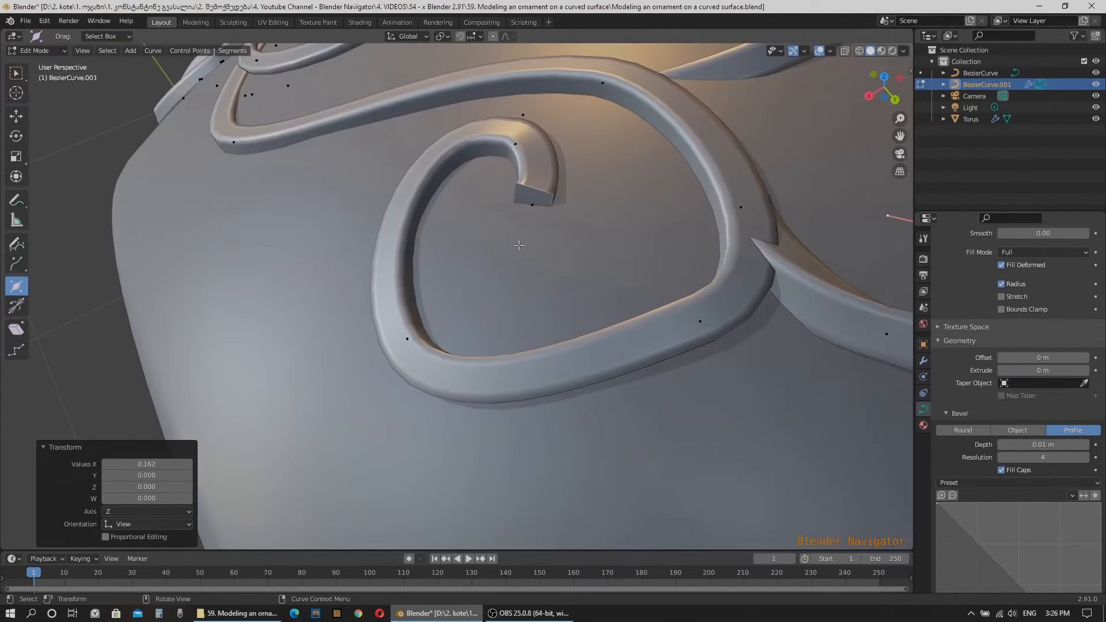
scroll(418, 275, "down", 4)
scroll(465, 282, "up", 6)
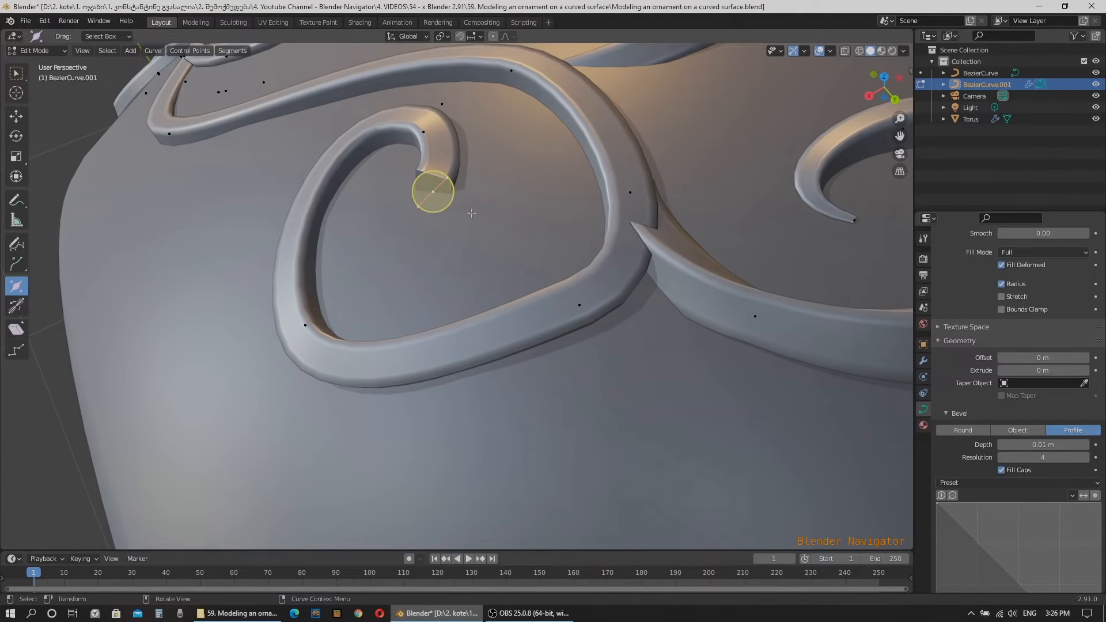
key("alt+s")
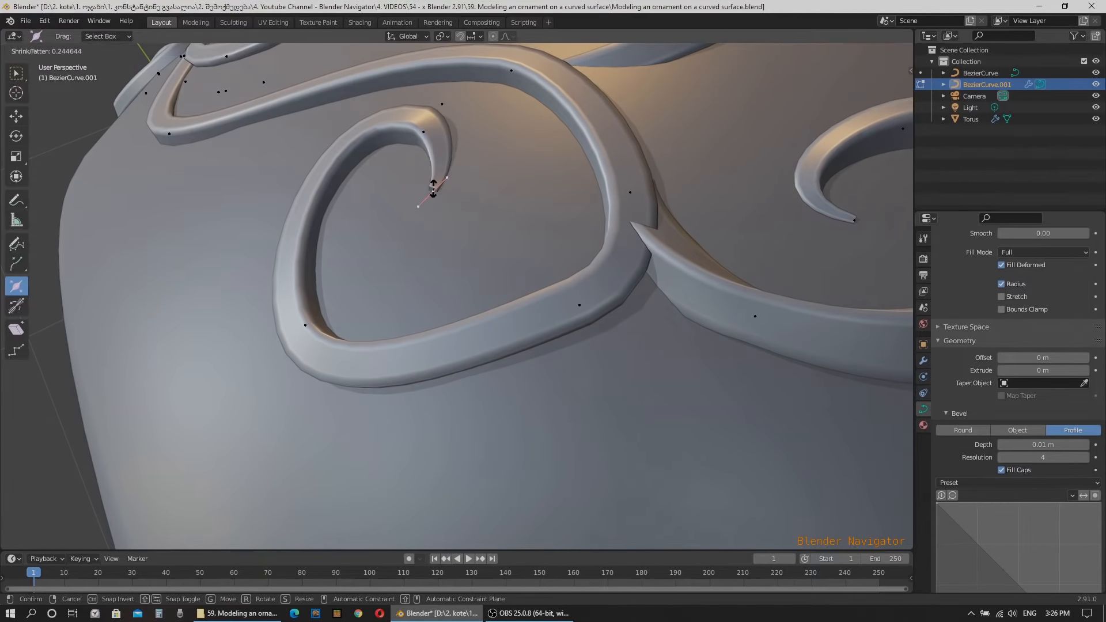
left_click(433, 189)
scroll(432, 191, "up", 3)
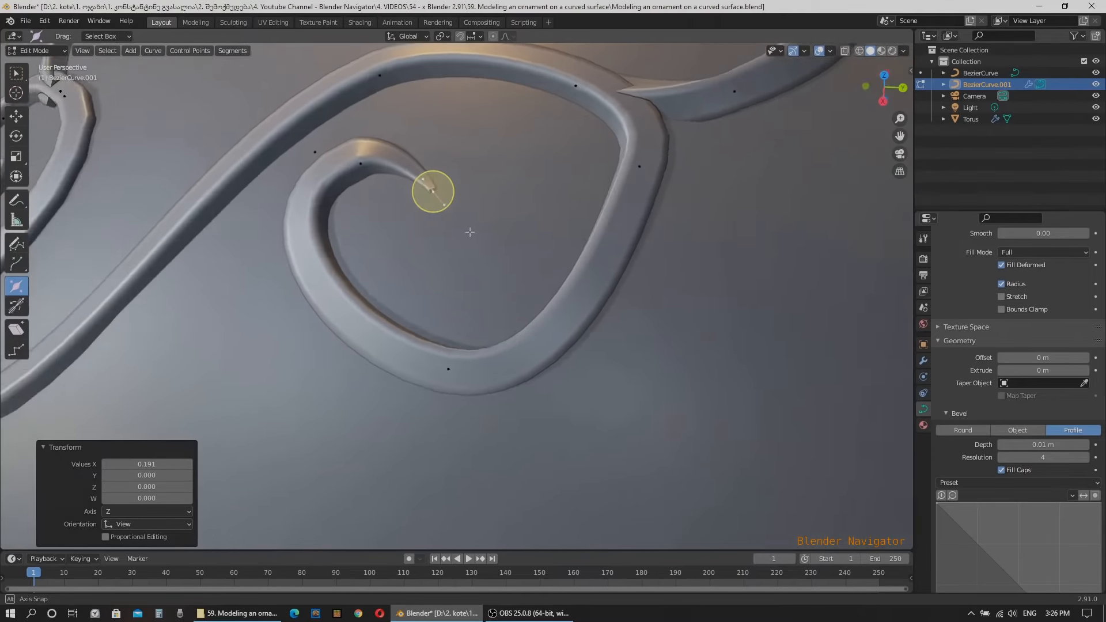
Thicken the lowest control point of the main stem's loop with Shrink/Fatten by 3.693, and reduce that radius by a factor of 0.797
middle_click_drag(470, 232, 515, 324)
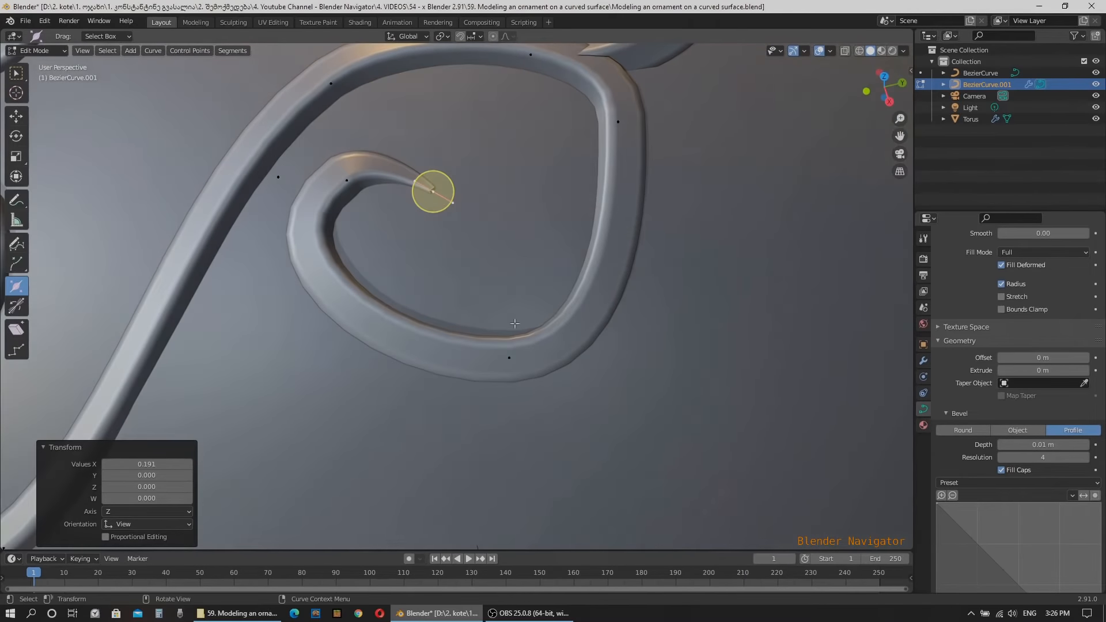
left_click(511, 358)
key("alt+s")
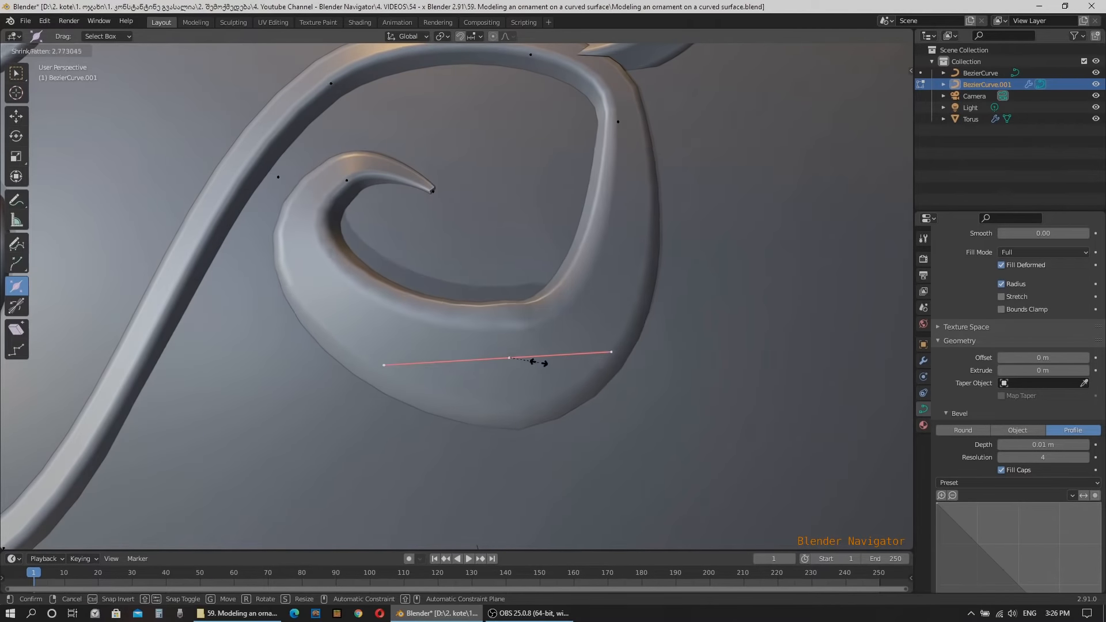
left_click(506, 358)
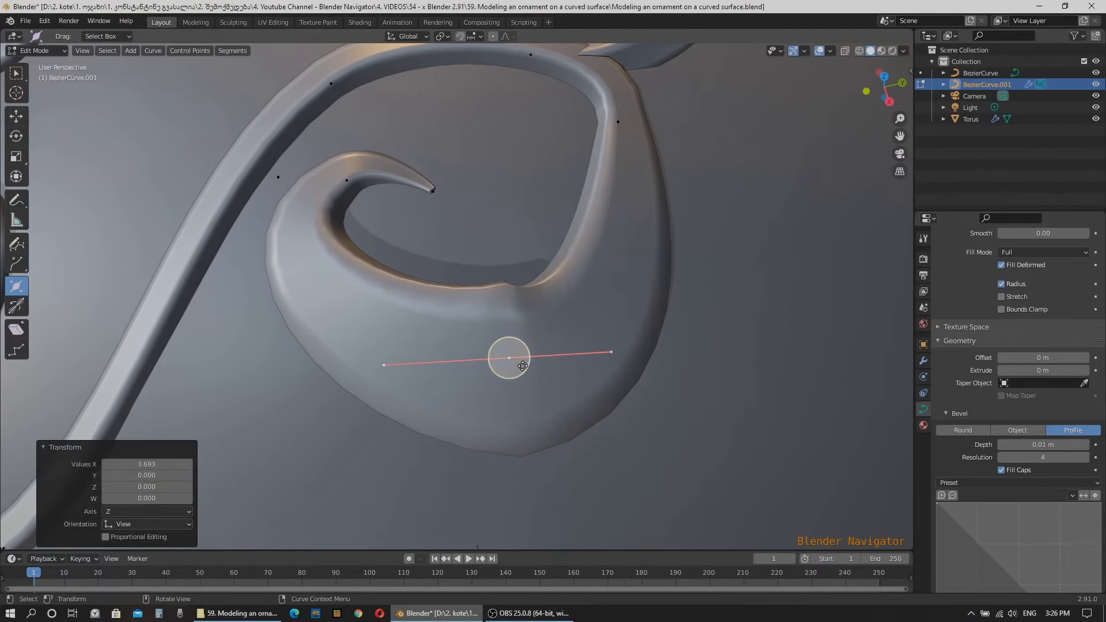
key("alt+s")
left_click(510, 359)
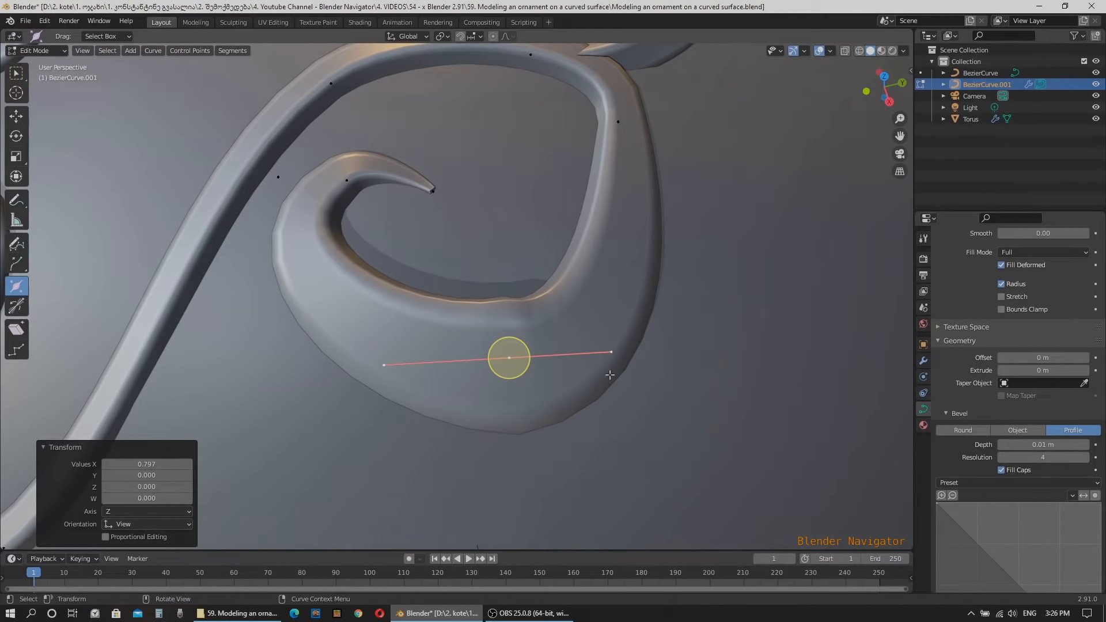
Move the lowest loop point's outer handle by about -0.0018 m in X and 0.038 m in Y, with Z locked
mouse_move(611, 351)
left_mouse_down()
mouse_move(630, 352)
mouse_move(614, 352)
left_mouse_up()
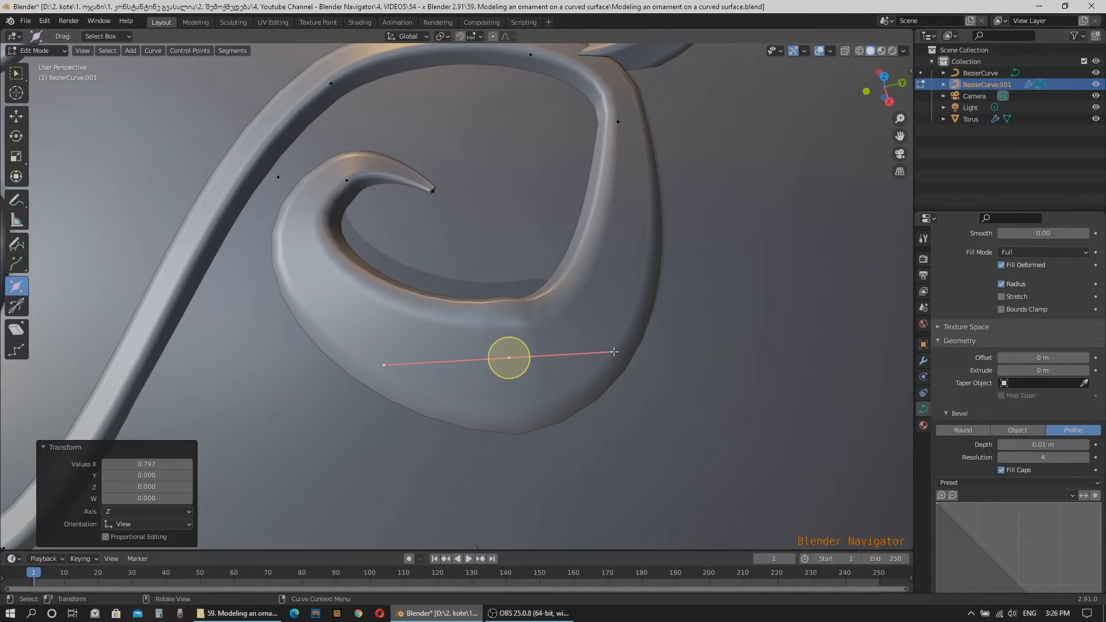
left_click(16, 115)
left_click(610, 351)
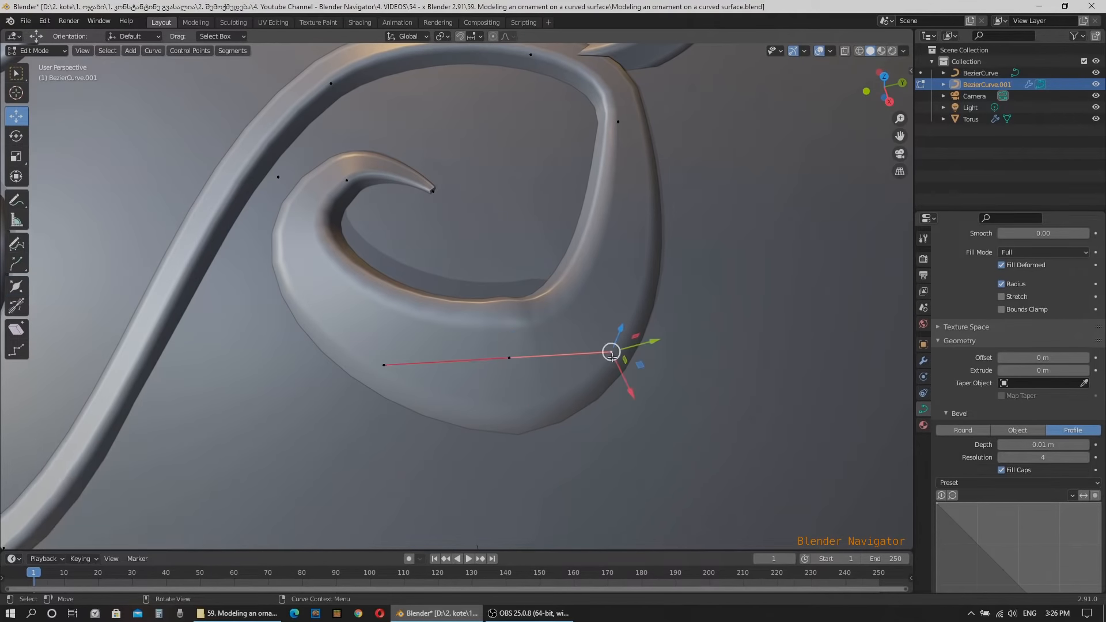
key("g")
key("shift+z")
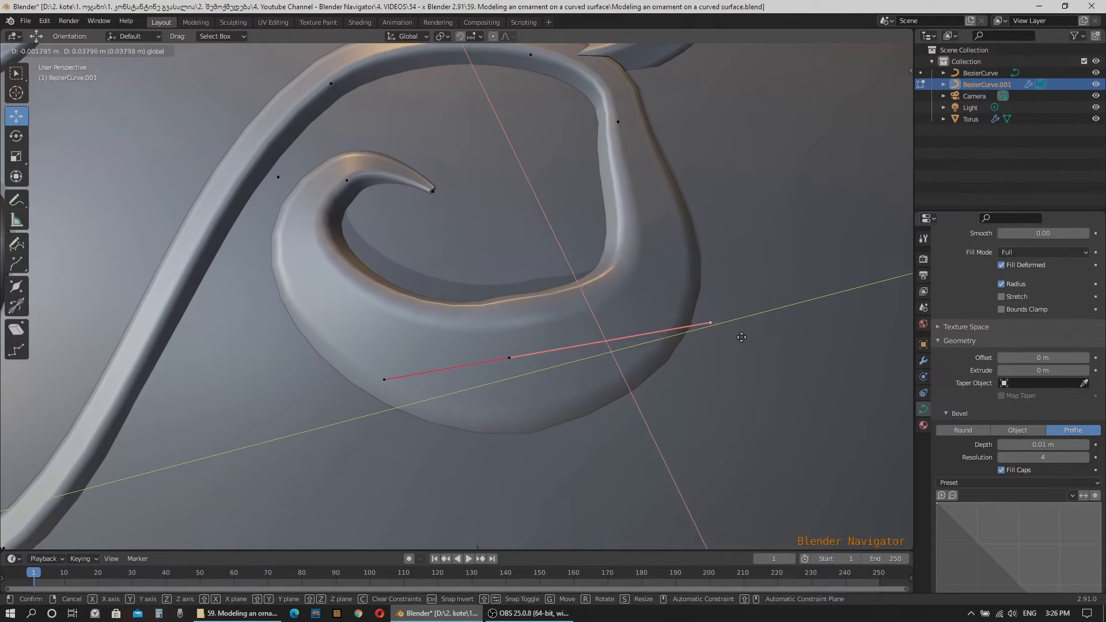
left_click(741, 336)
Move the lower handle of the loop's control point below the stem junction by -0.013939 m in X and 0.015276 m in Y
left_click(617, 124)
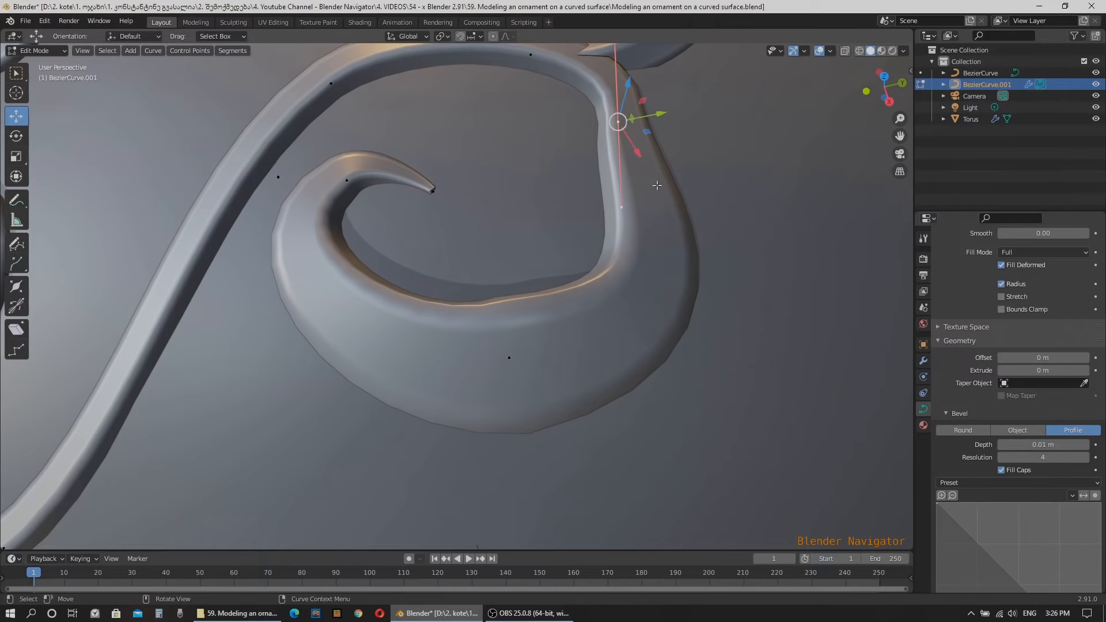
left_click(621, 212)
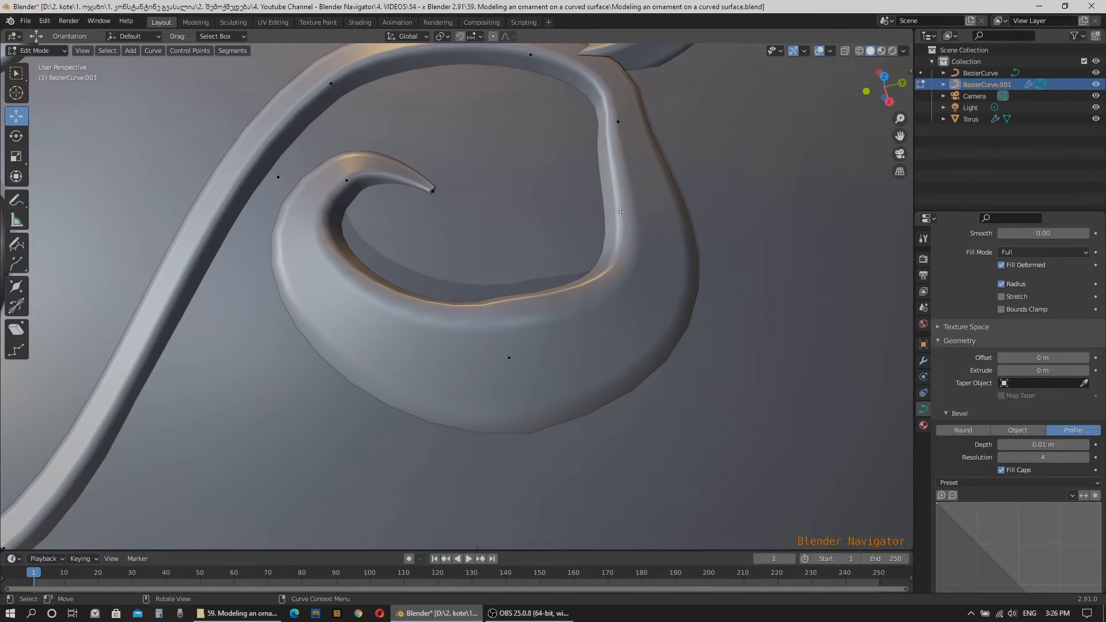
left_click(615, 122)
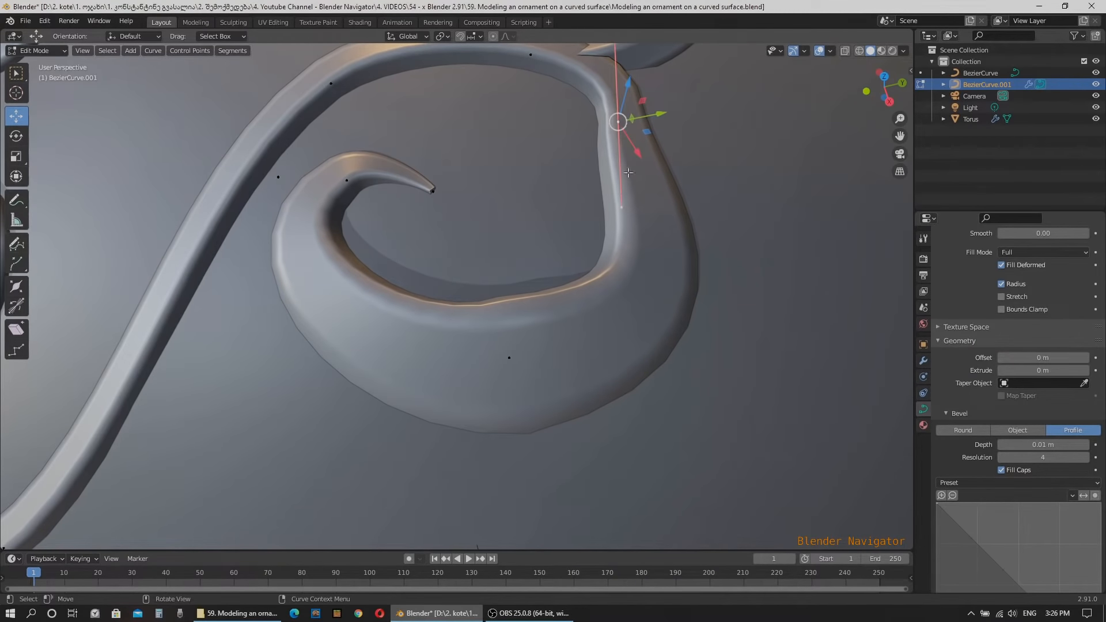
left_click(622, 207)
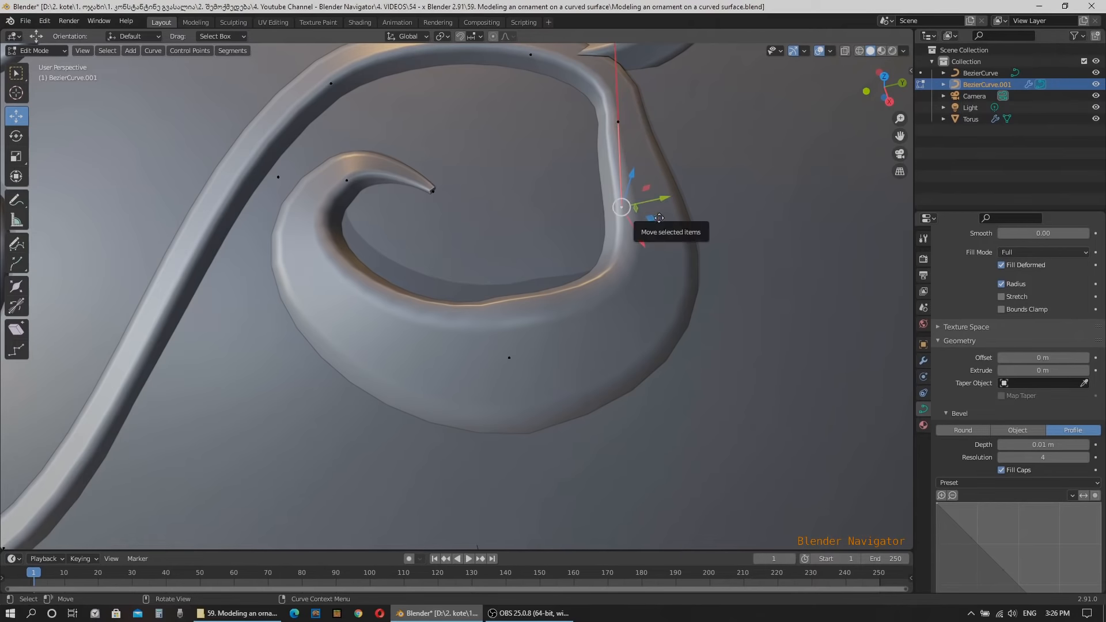
left_click_drag(647, 215, 674, 183)
Move the lowest loop point's inner handle by -0.003626 m in X and 0.011378 m in Y, with Z locked
scroll(634, 316, "down", 5)
mouse_move(695, 381)
middle_mouse_down()
mouse_move(724, 364)
mouse_move(632, 374)
mouse_move(685, 360)
mouse_move(693, 378)
middle_mouse_up()
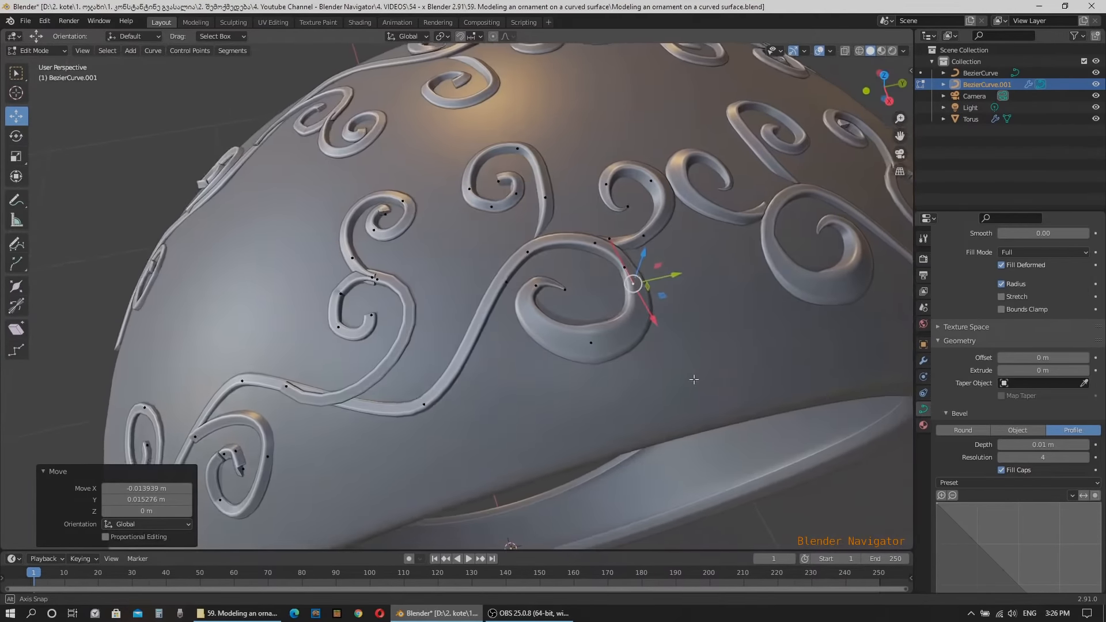
scroll(585, 338, "up", 6)
scroll(582, 346, "down", 6)
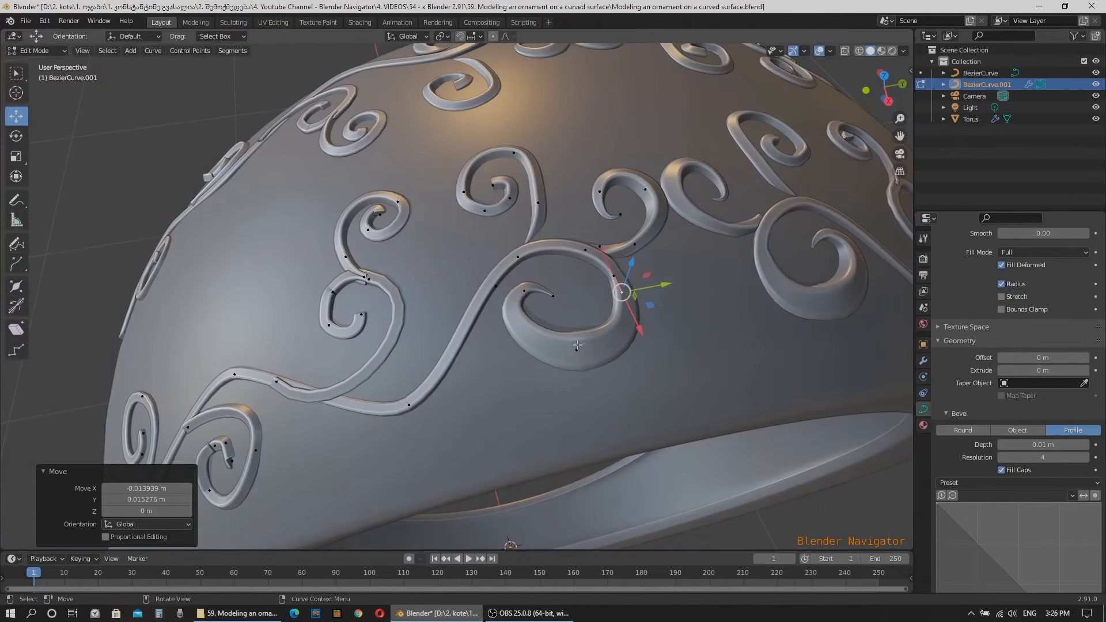
scroll(577, 345, "up", 5)
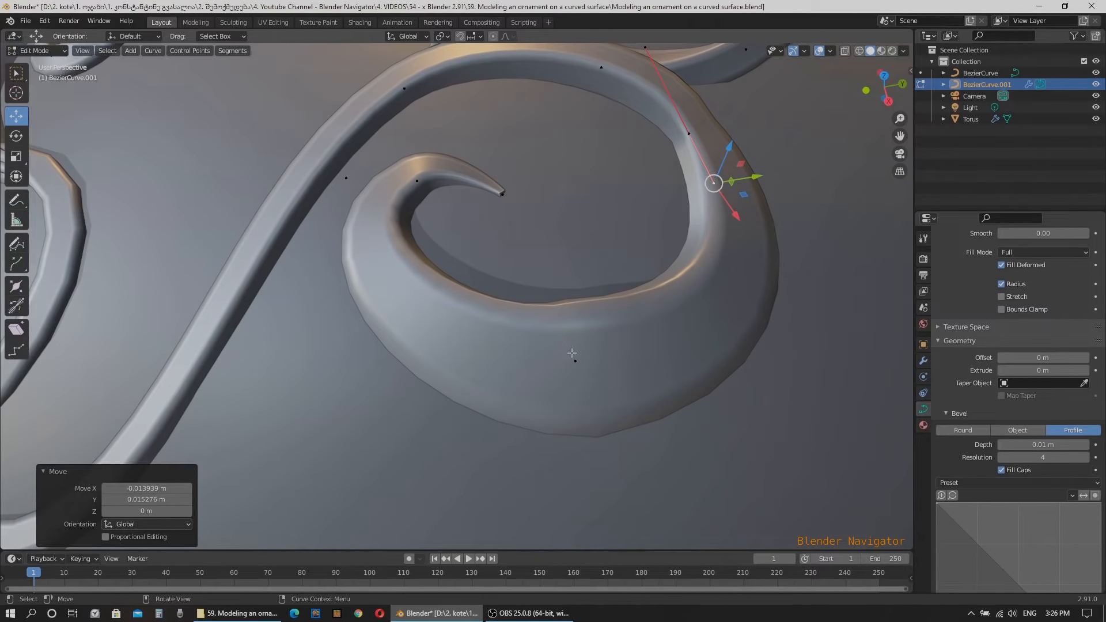
left_click(576, 360)
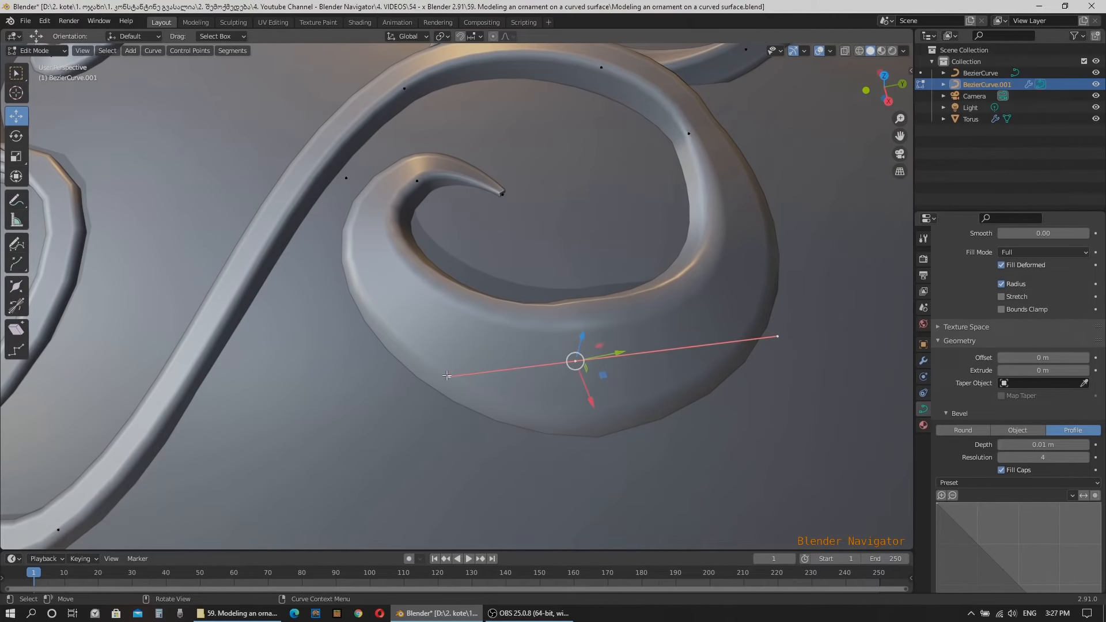
left_click_drag(448, 376, 439, 371)
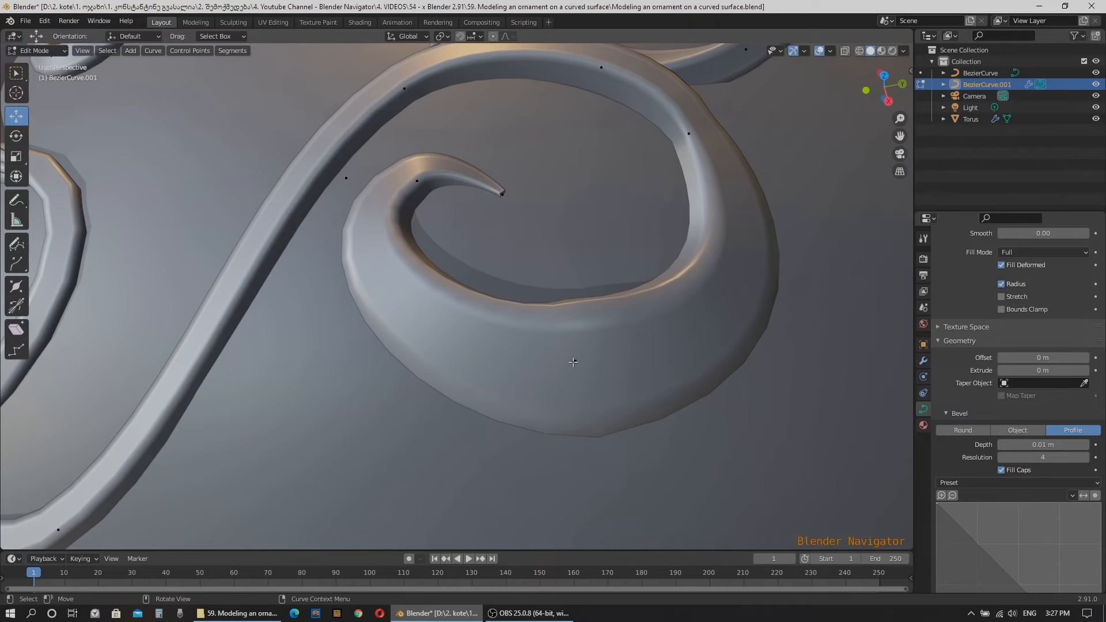
left_click(575, 361)
left_click(450, 377)
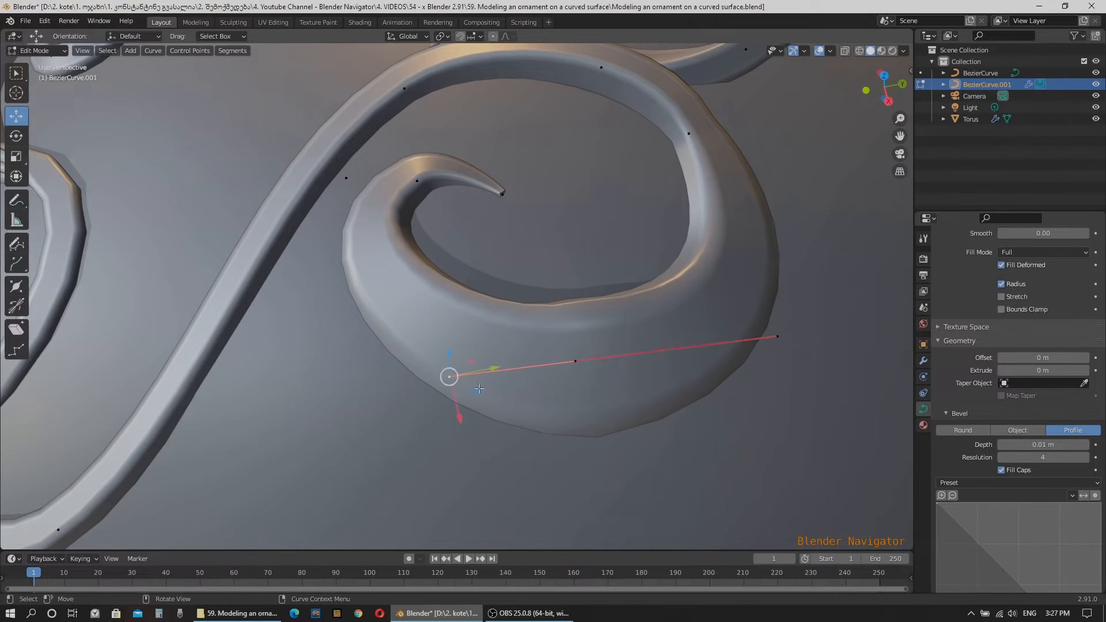
key("g")
key("shift+z")
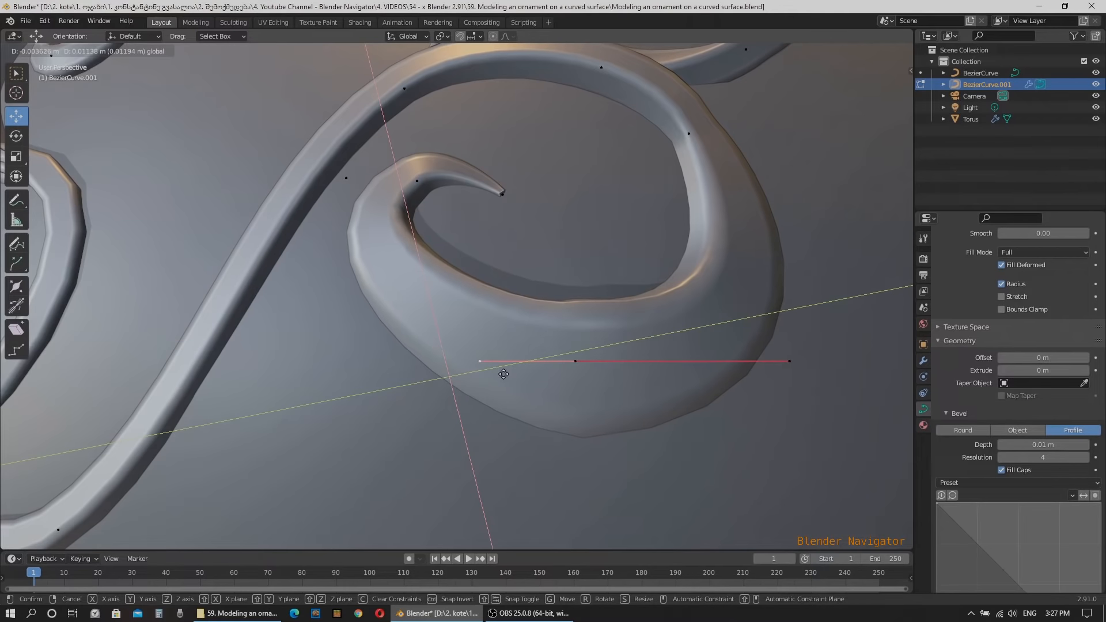
left_click(503, 374)
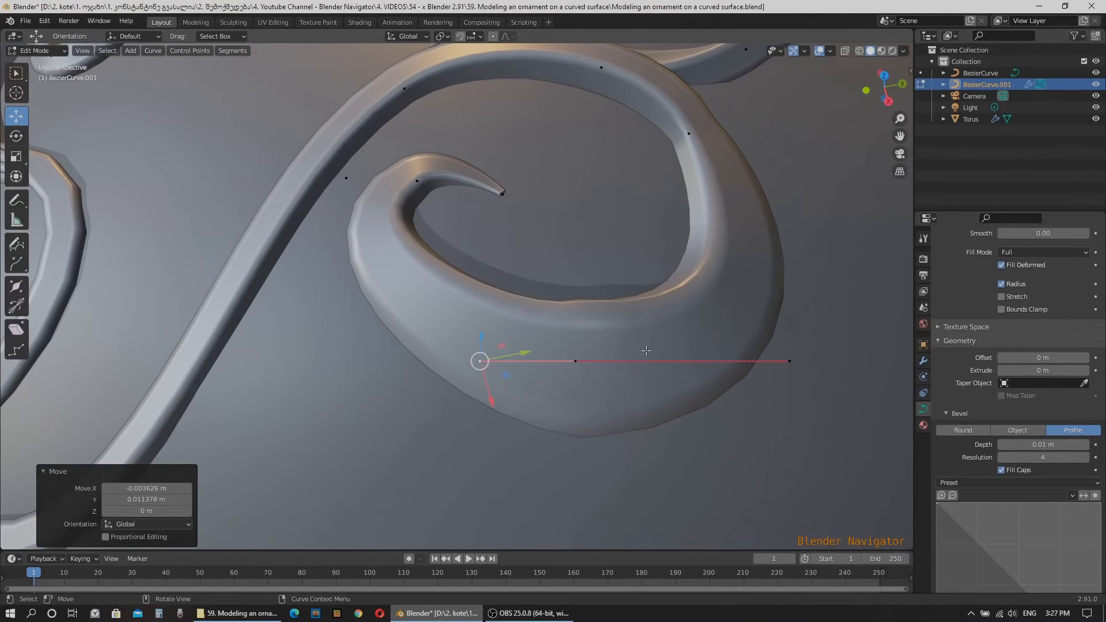
Taper the inner end points of the four curls on the ornament's outer branches together with Shrink/Fatten by a factor of 0.183
scroll(504, 374, "down", 8)
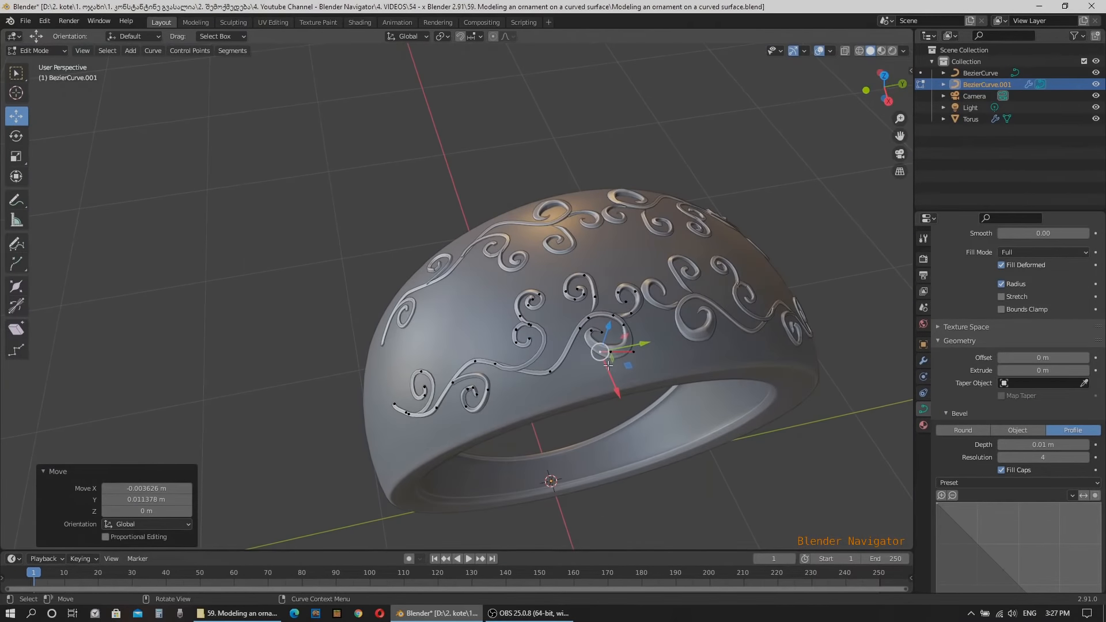
scroll(460, 326, "up", 8)
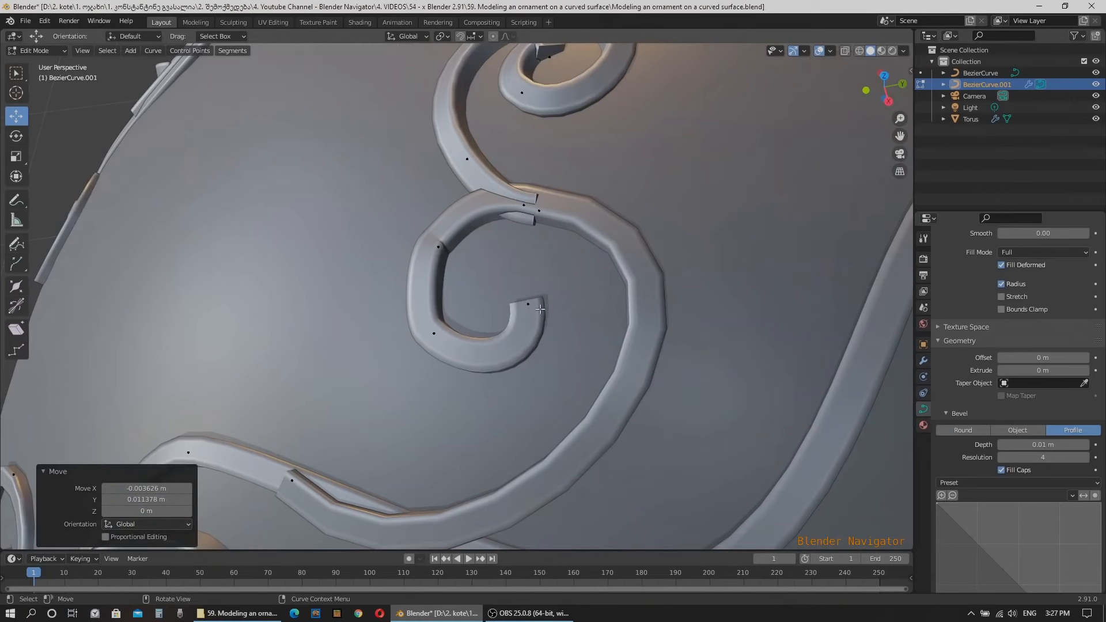
left_click(528, 302)
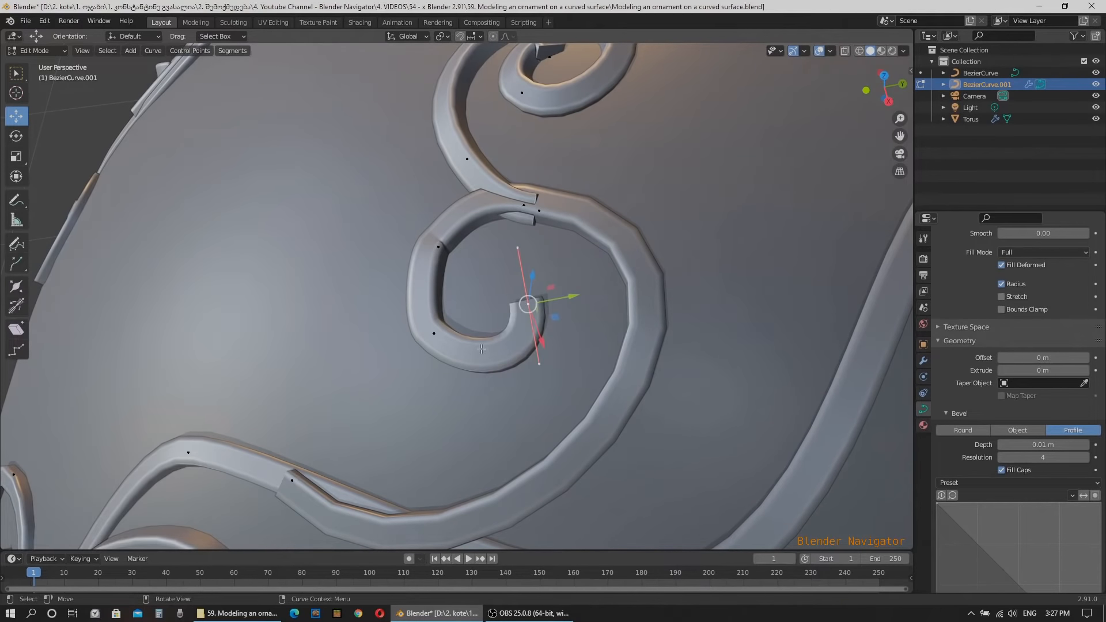
scroll(471, 359, "down", 6)
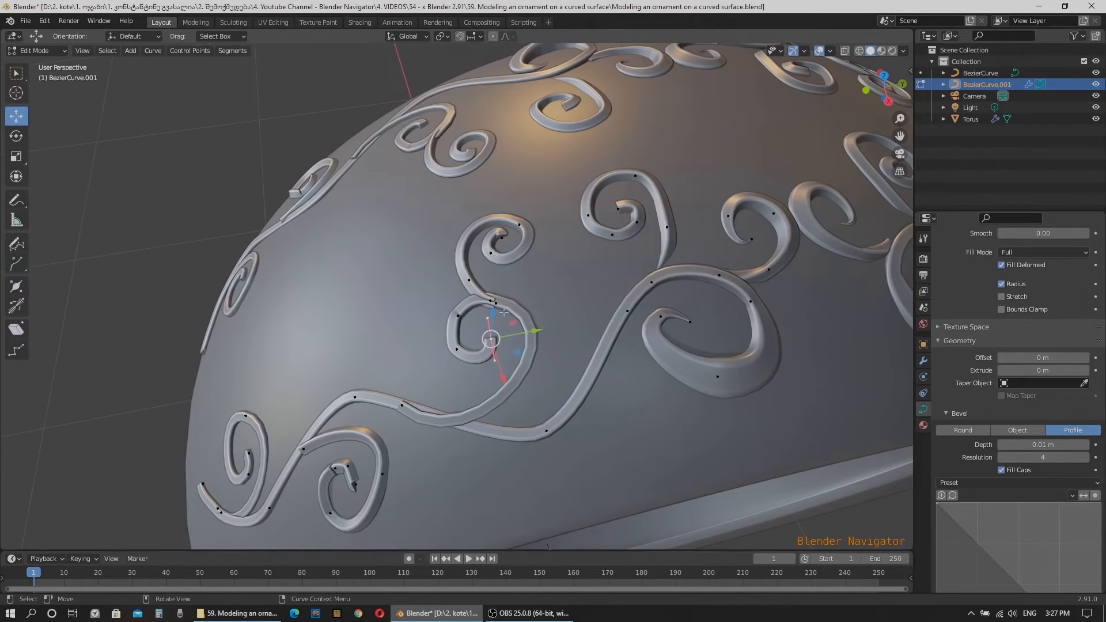
left_click(501, 246, "shift")
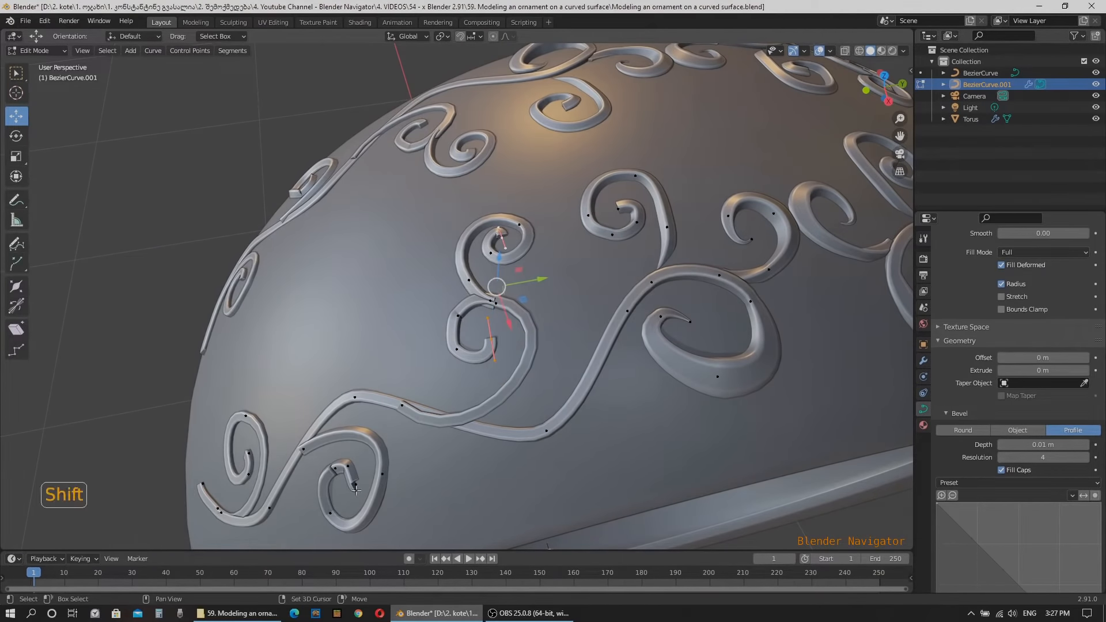
scroll(355, 490, "up", 4)
left_click(367, 455, "shift")
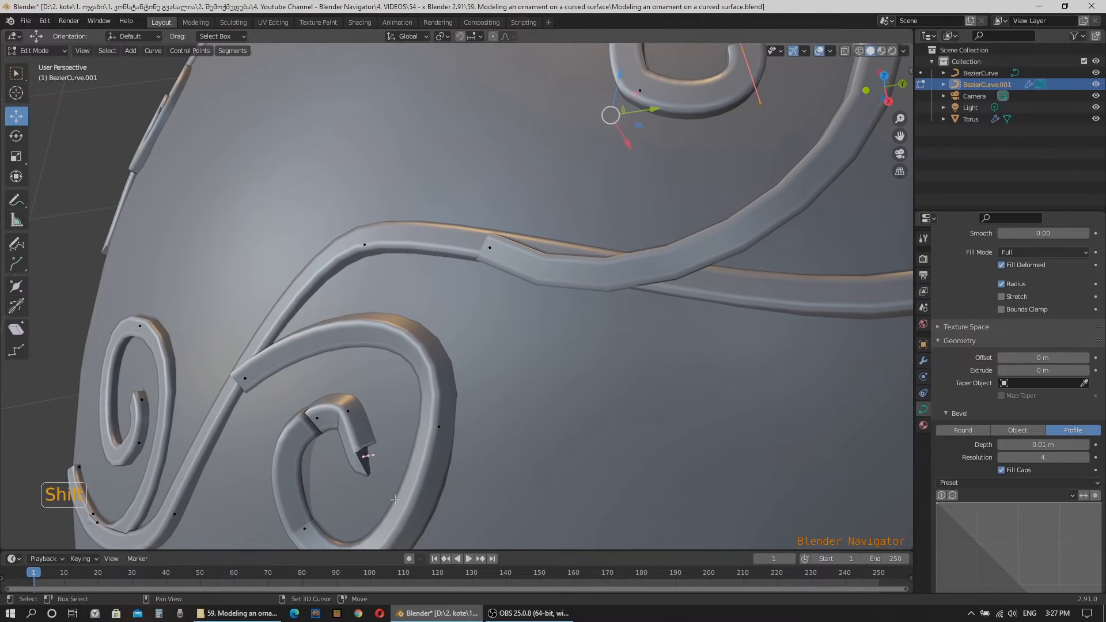
scroll(356, 466, "up", 5)
scroll(357, 464, "down", 5)
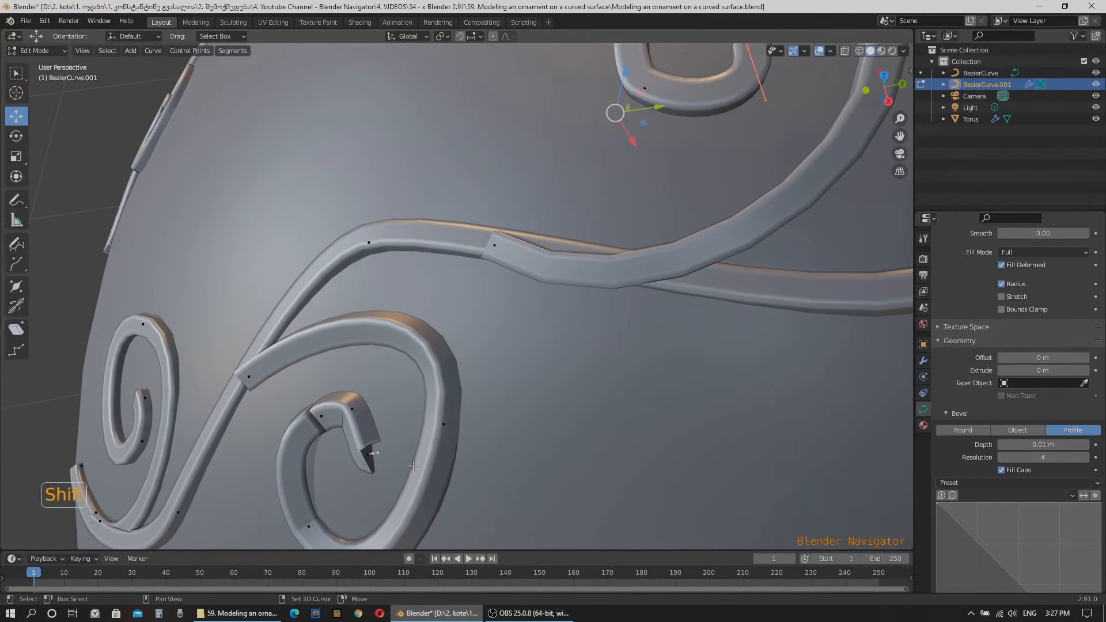
scroll(444, 297, "down", 6)
scroll(340, 336, "up", 6)
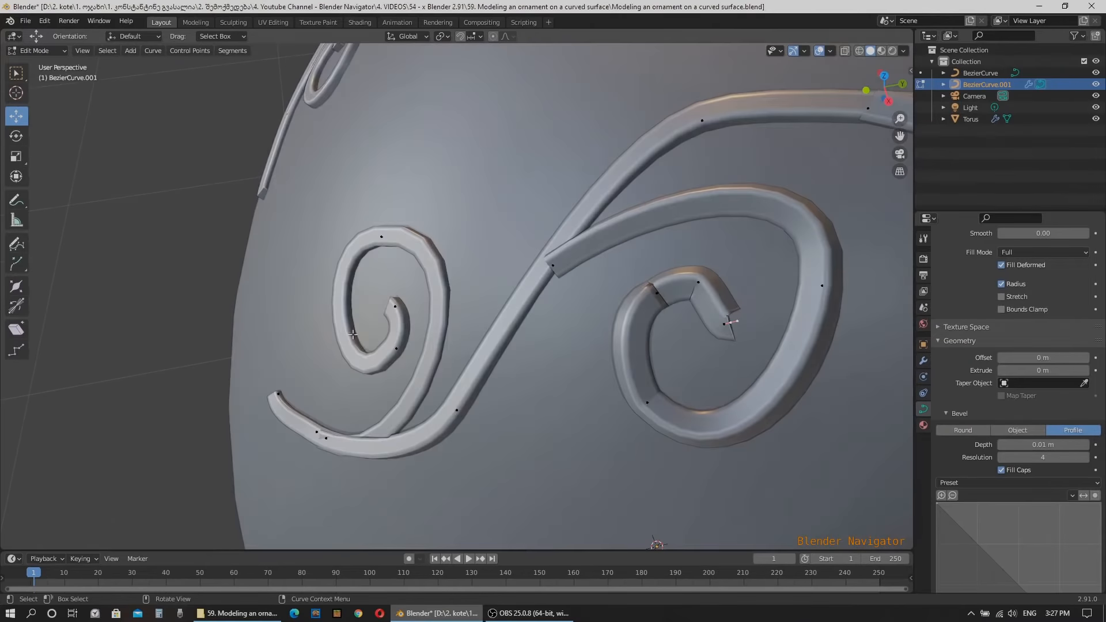
left_click(395, 306, "shift")
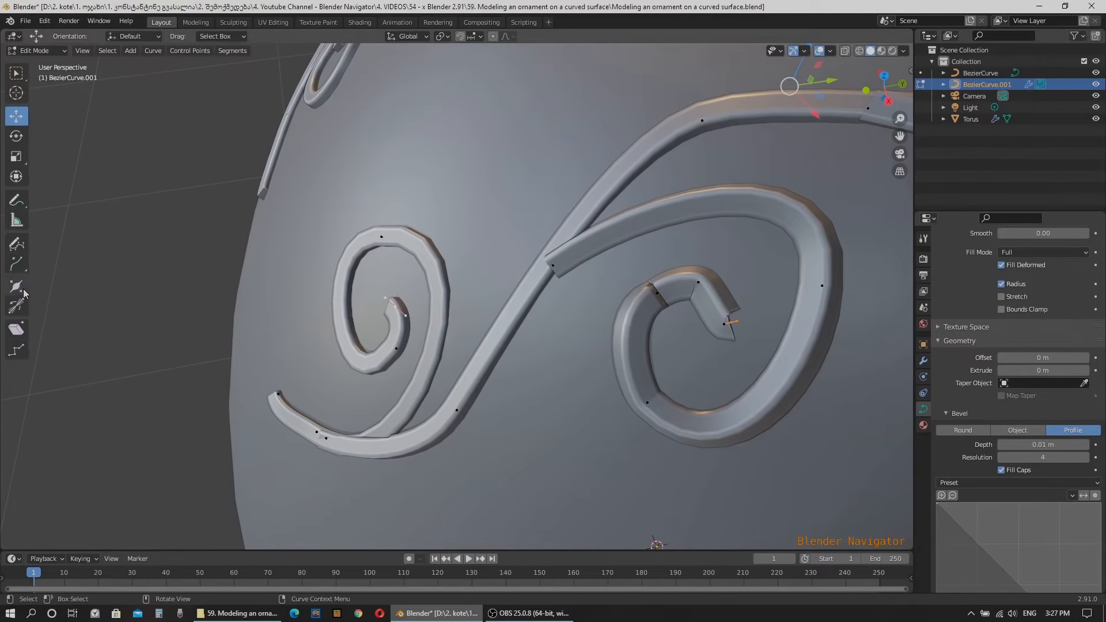
left_click(16, 286)
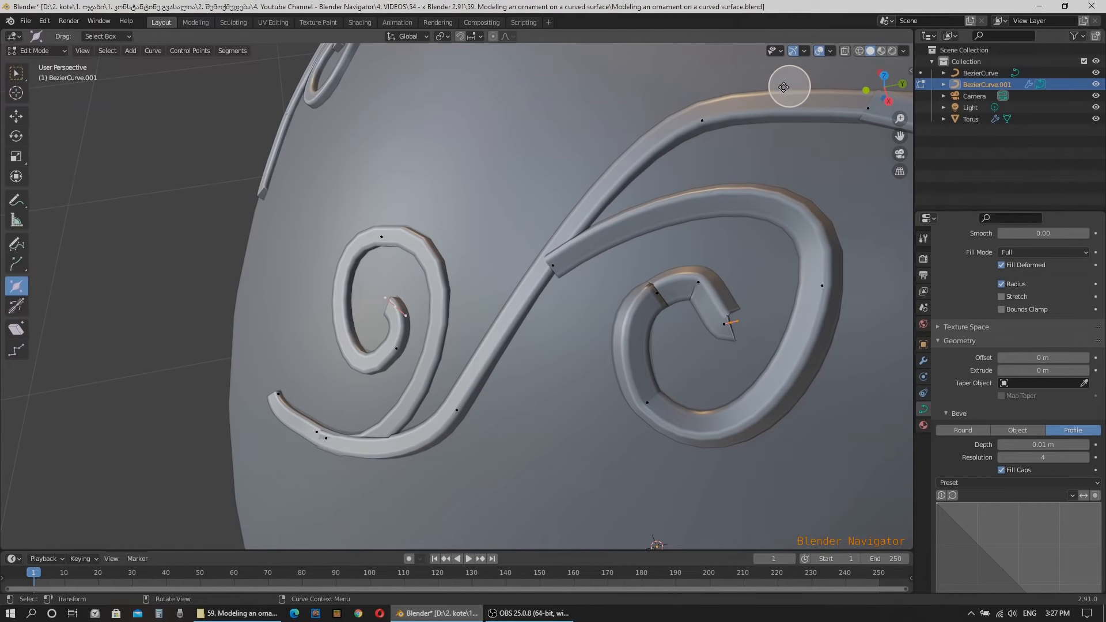
left_click_drag(788, 85, 787, 87)
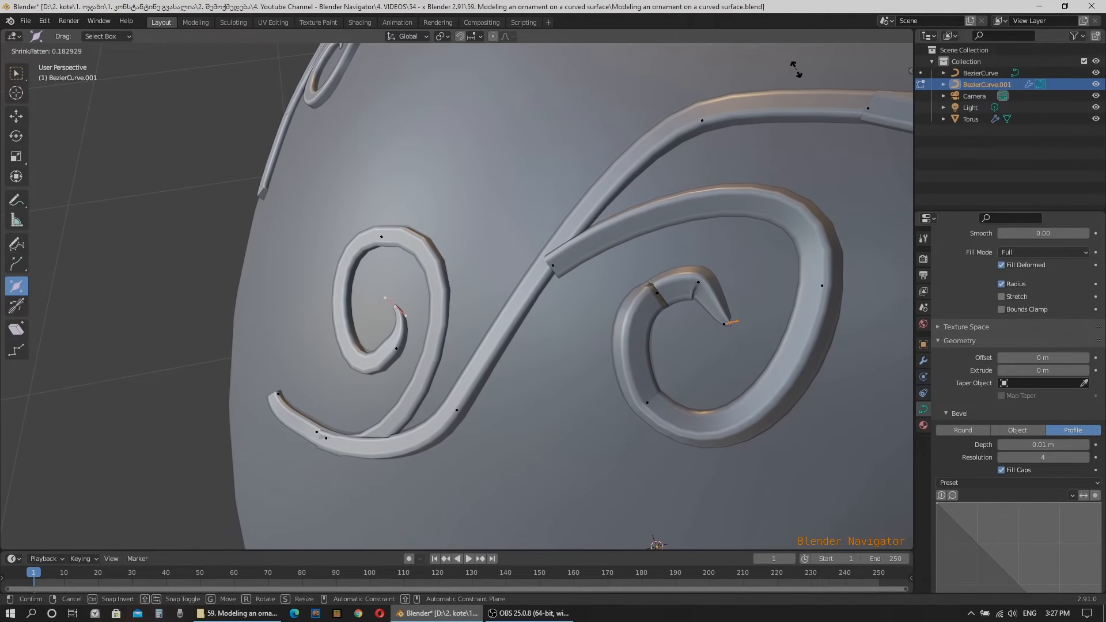
left_click(789, 86)
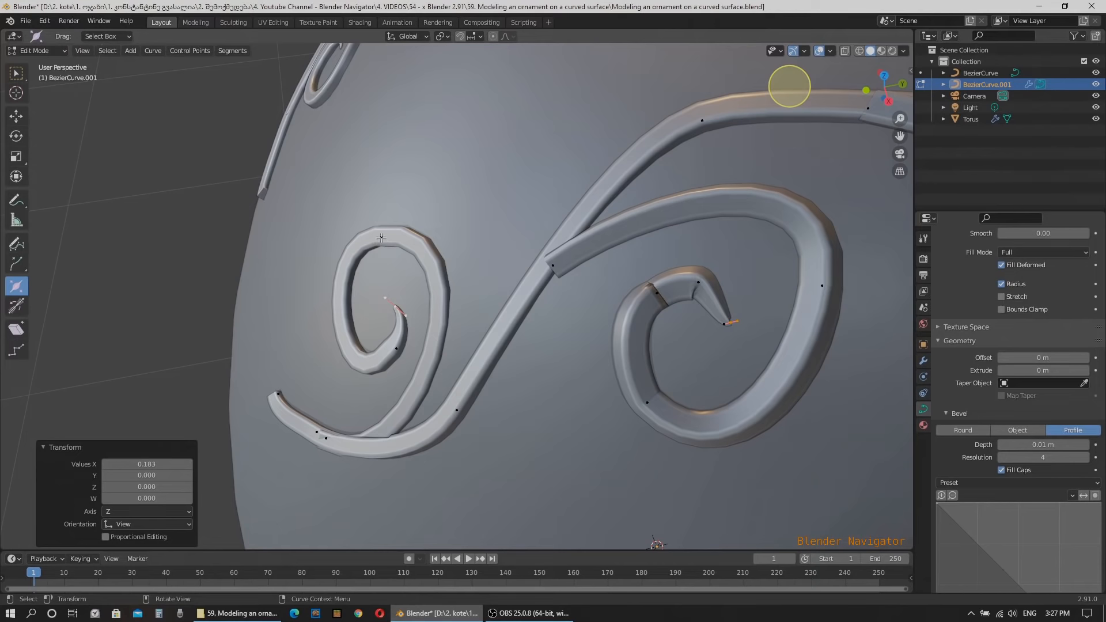
Thicken the outer bend points of the five smaller curls together with Shrink/Fatten by a factor of 1.837
left_click(381, 237)
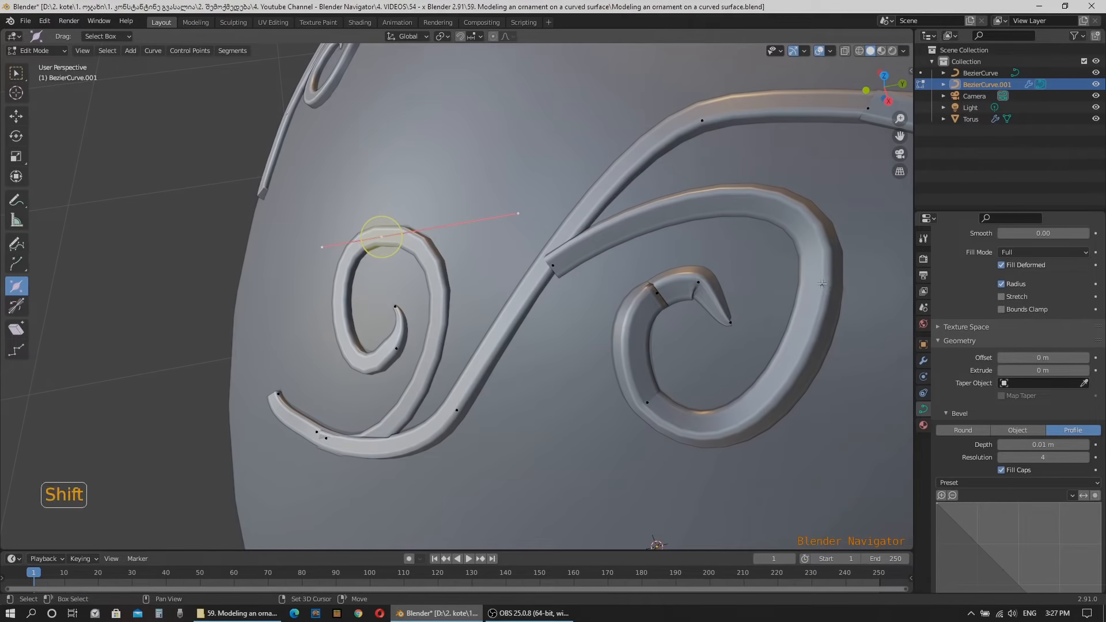
left_click(823, 284, "shift")
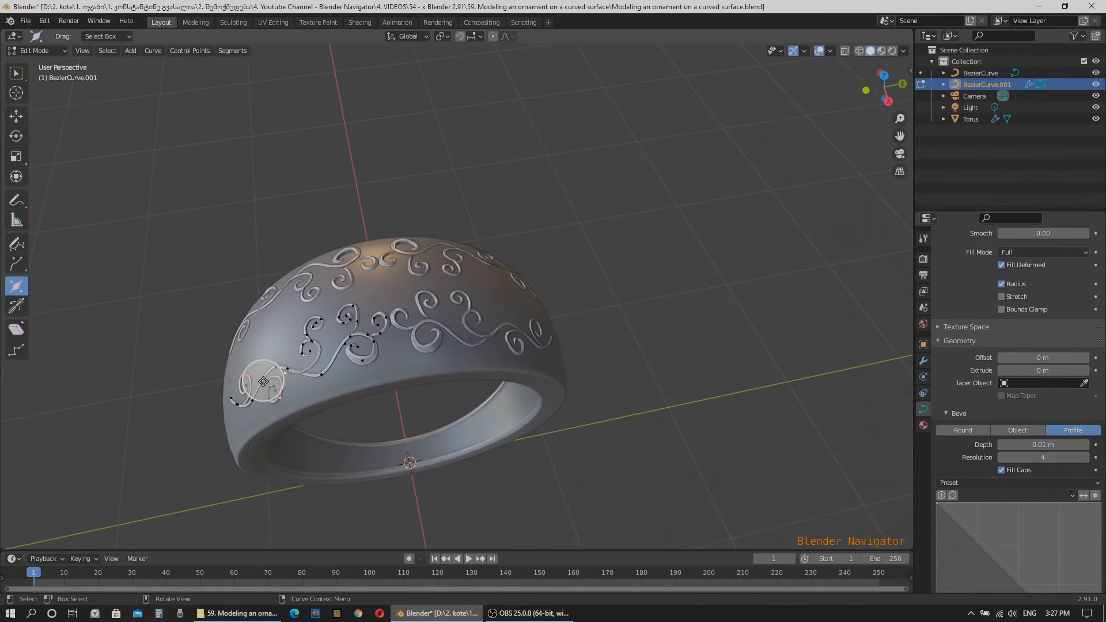
scroll(265, 392, "up", 3)
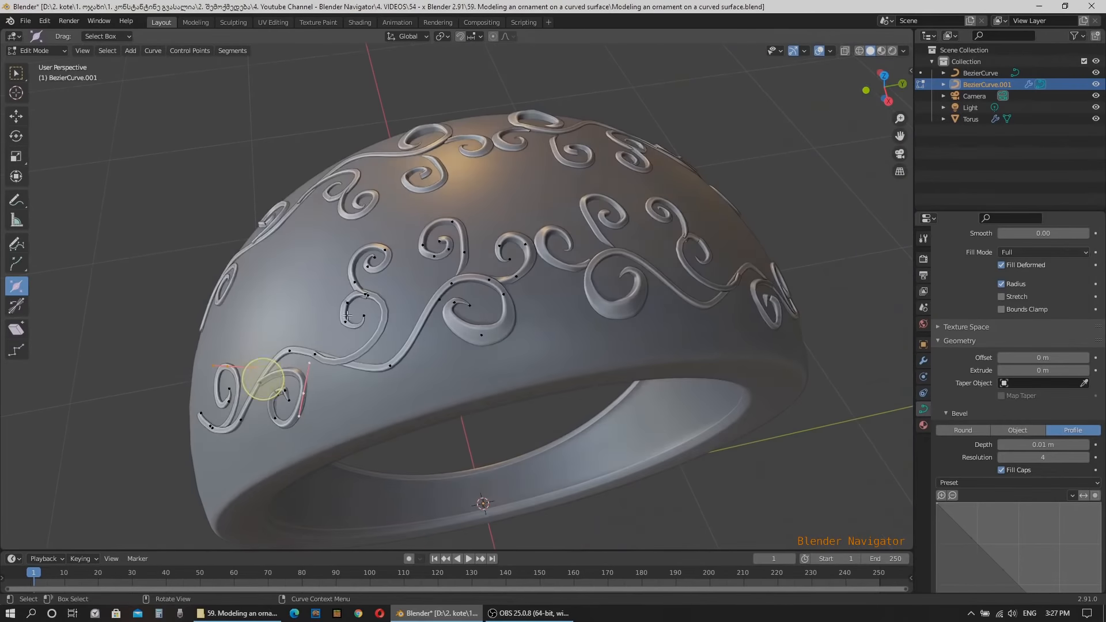
scroll(348, 291, "up", 3)
left_click(431, 228, "shift")
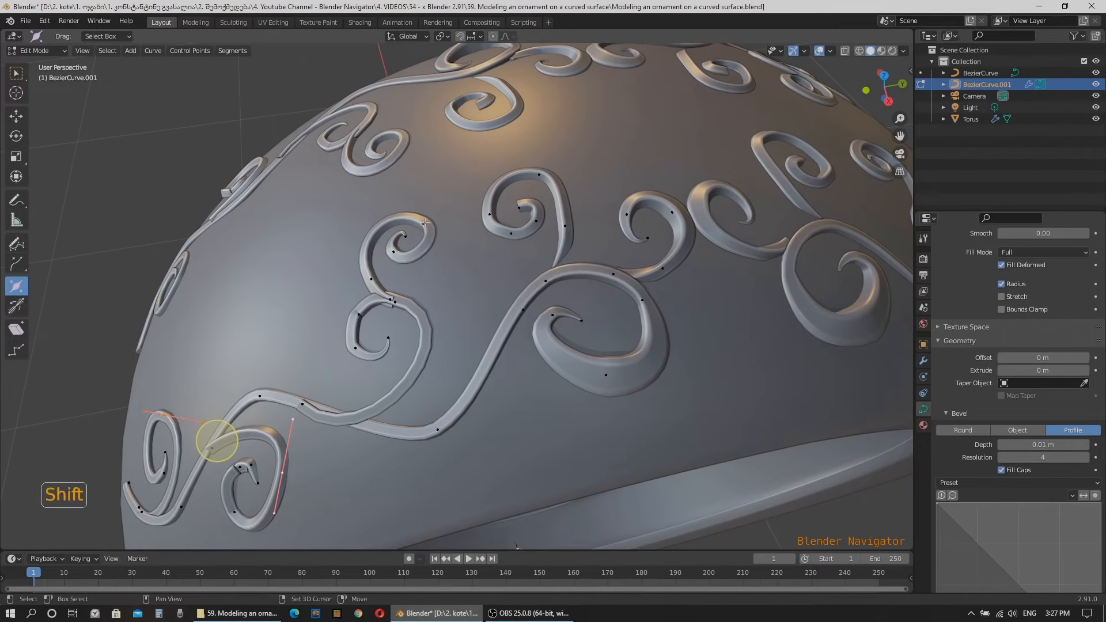
left_click(360, 314, "shift")
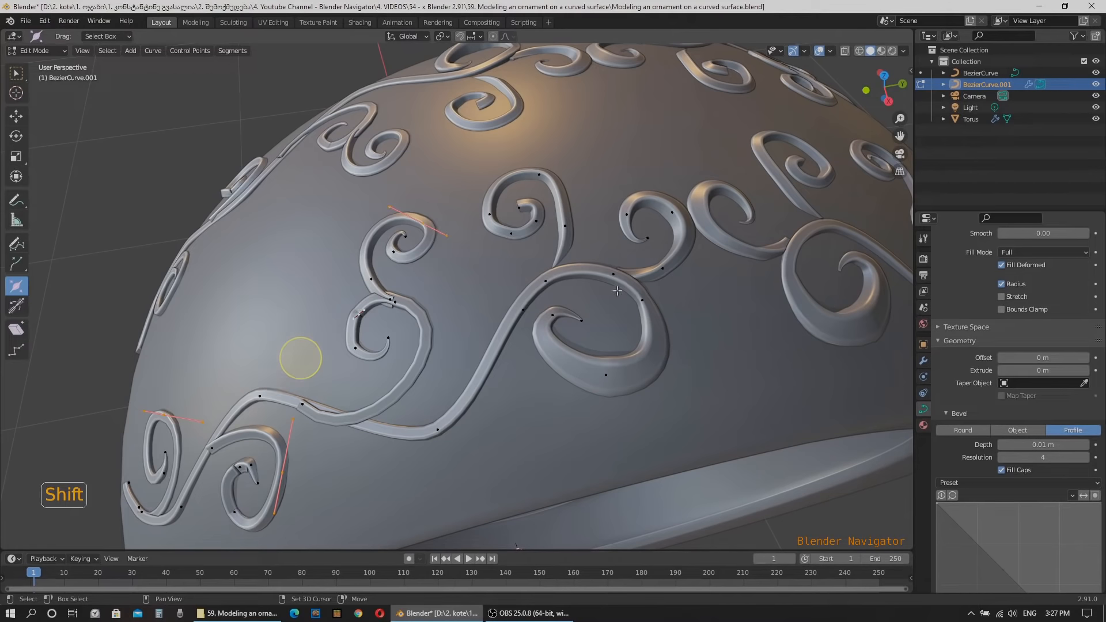
left_click(540, 175, "shift")
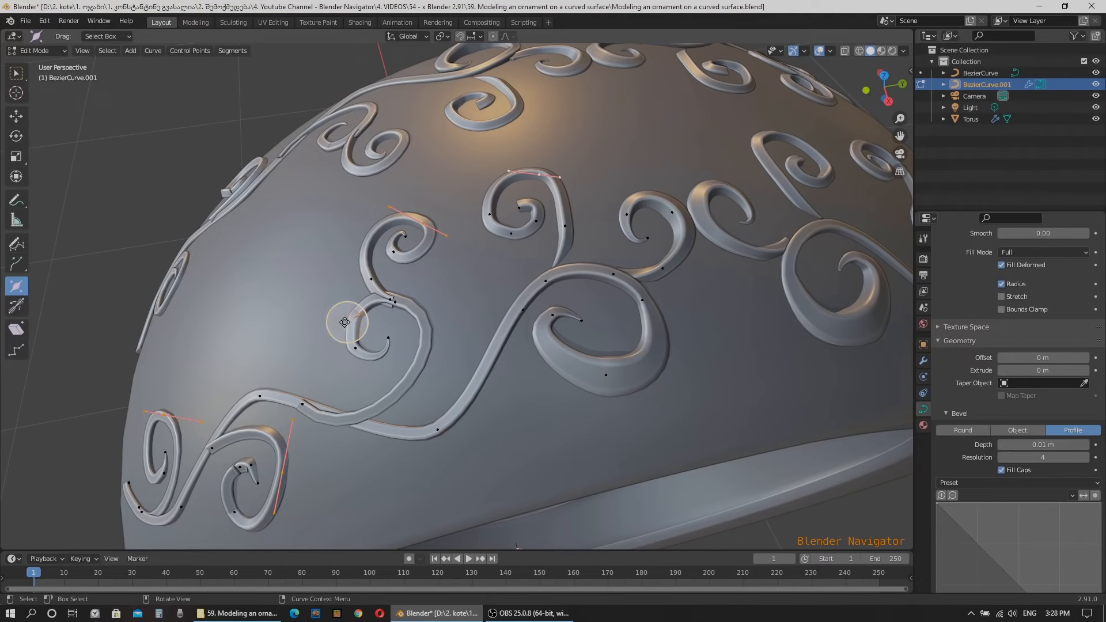
key("alt+s")
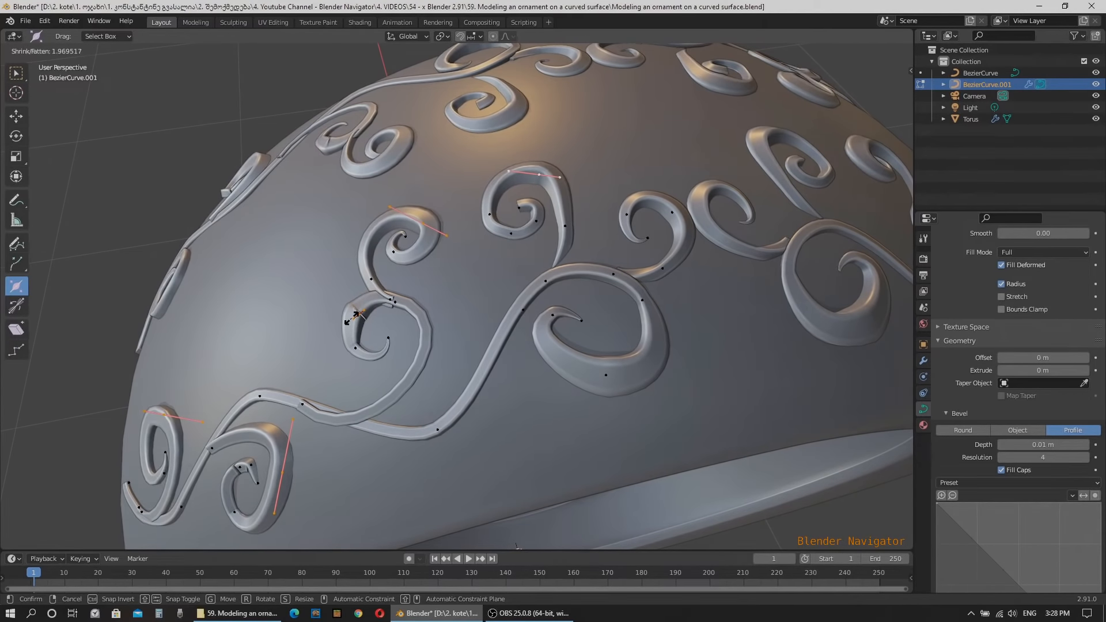
left_click(346, 322)
Tilt the thickened bend point of the curl nearest the main stem's free end by 60.5°
scroll(579, 223, "down", 5)
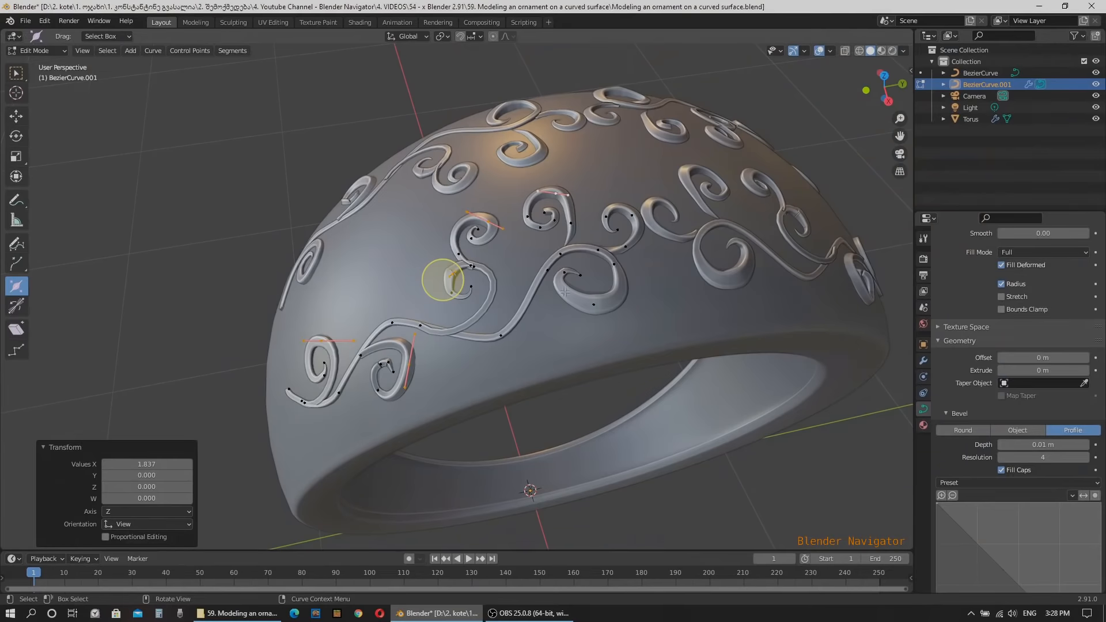
middle_click_drag(580, 223, 625, 324)
middle_click_drag(582, 361, 410, 441)
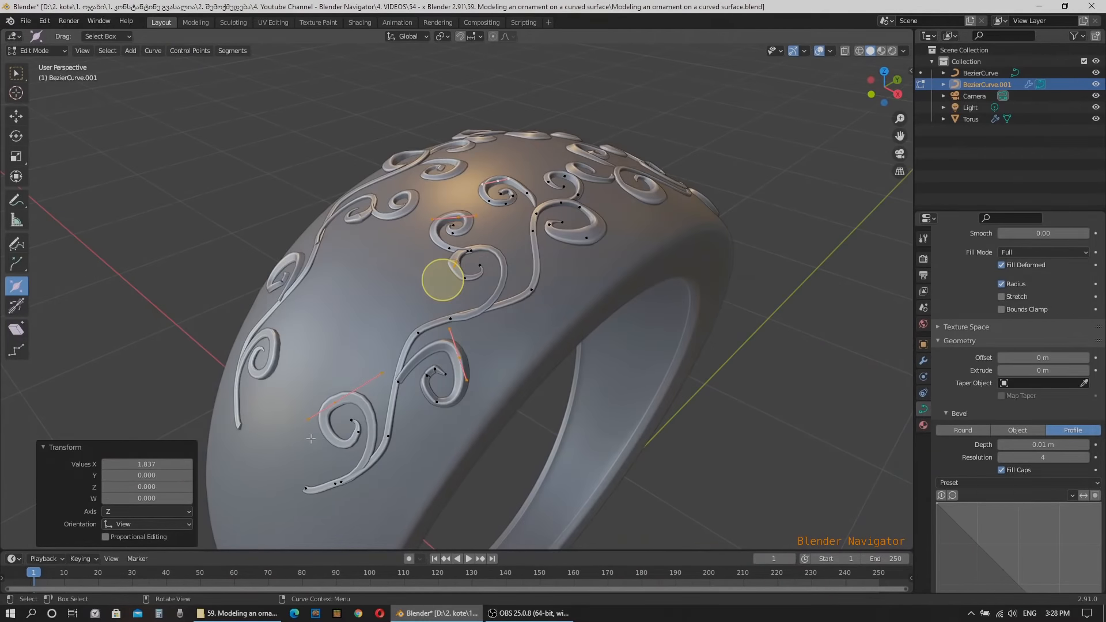
scroll(310, 439, "up", 8)
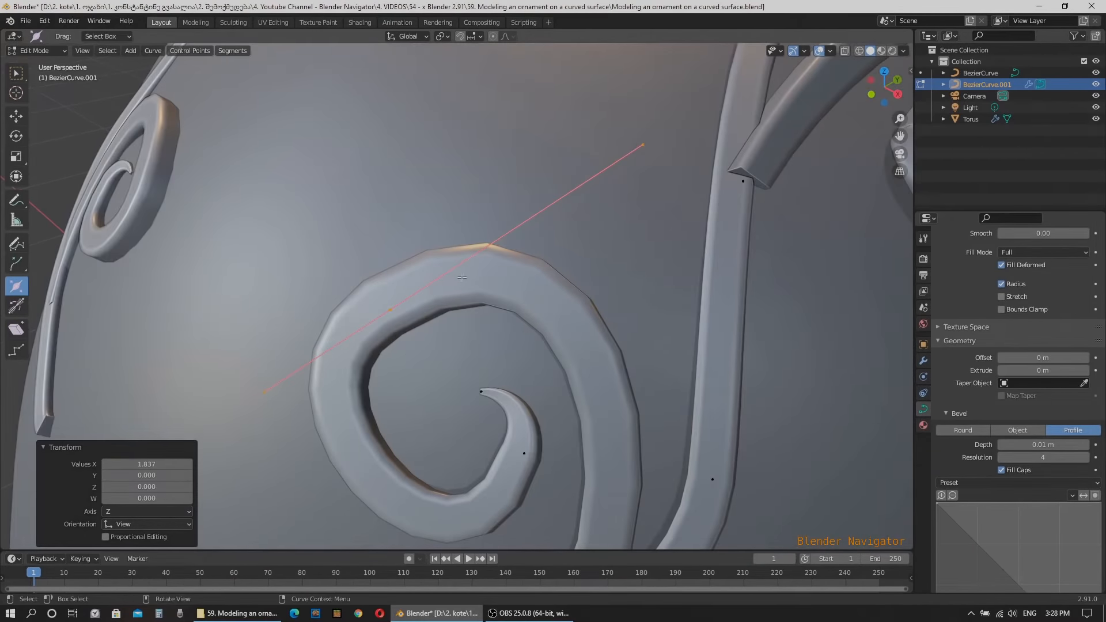
scroll(510, 361, "down", 4)
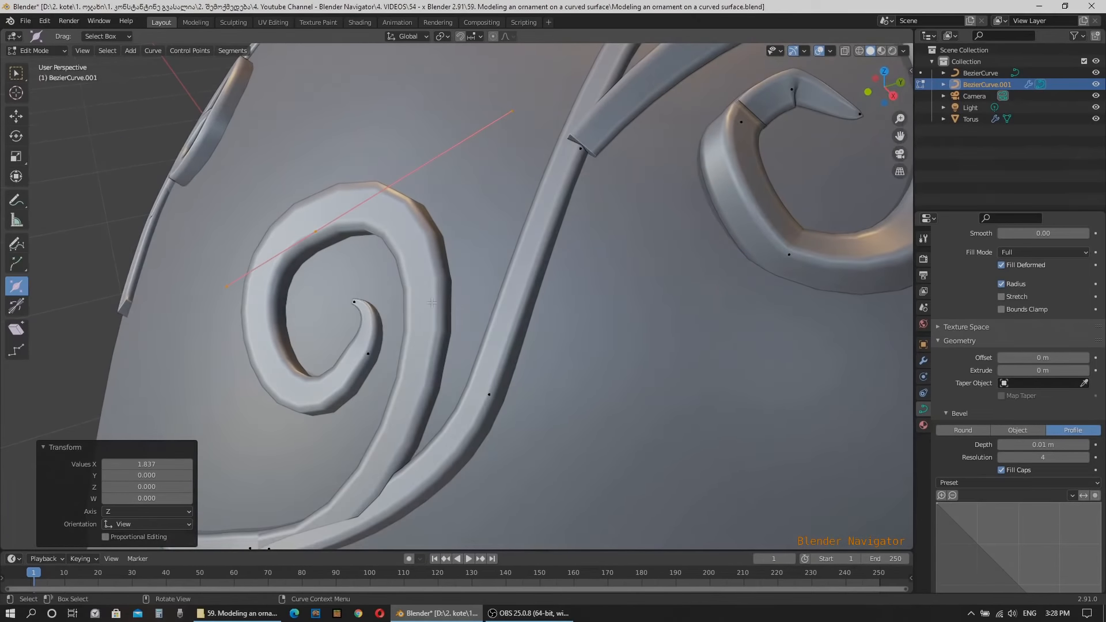
left_click(316, 231)
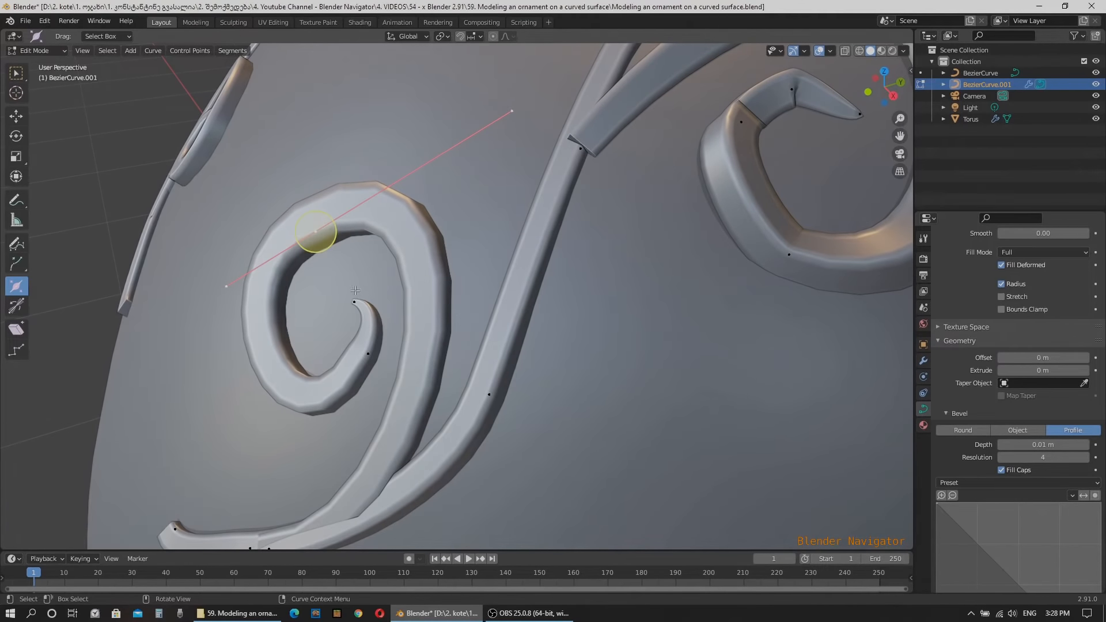
left_click(16, 305)
left_click_drag(316, 240, 309, 236)
Raise the ornament curve's preview resolution to 27
scroll(313, 237, "down", 8)
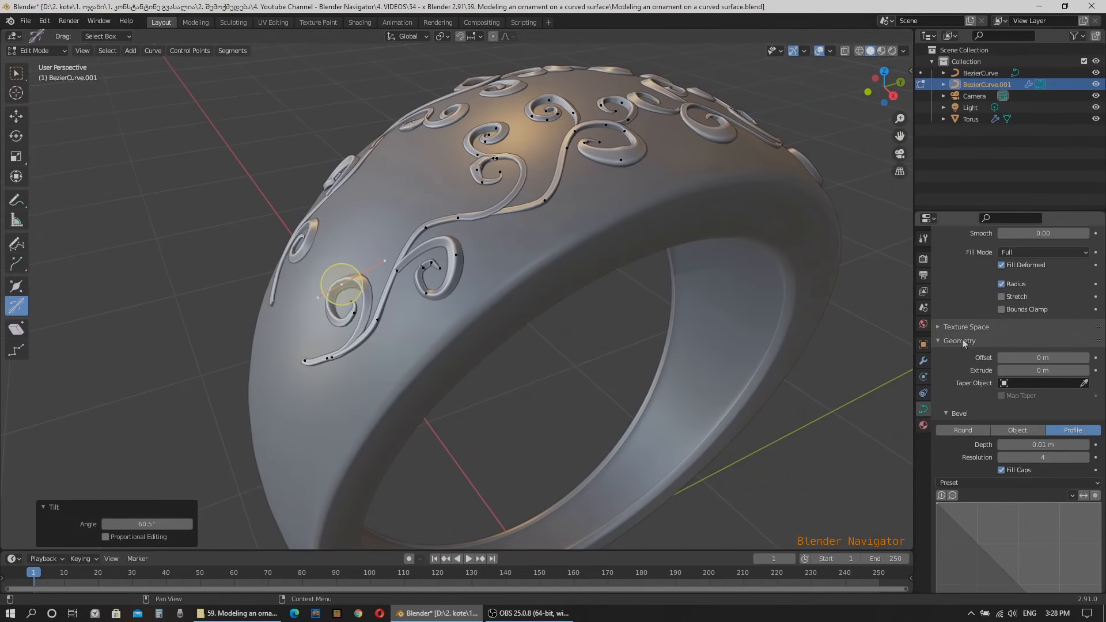
scroll(1045, 346, "up", 5)
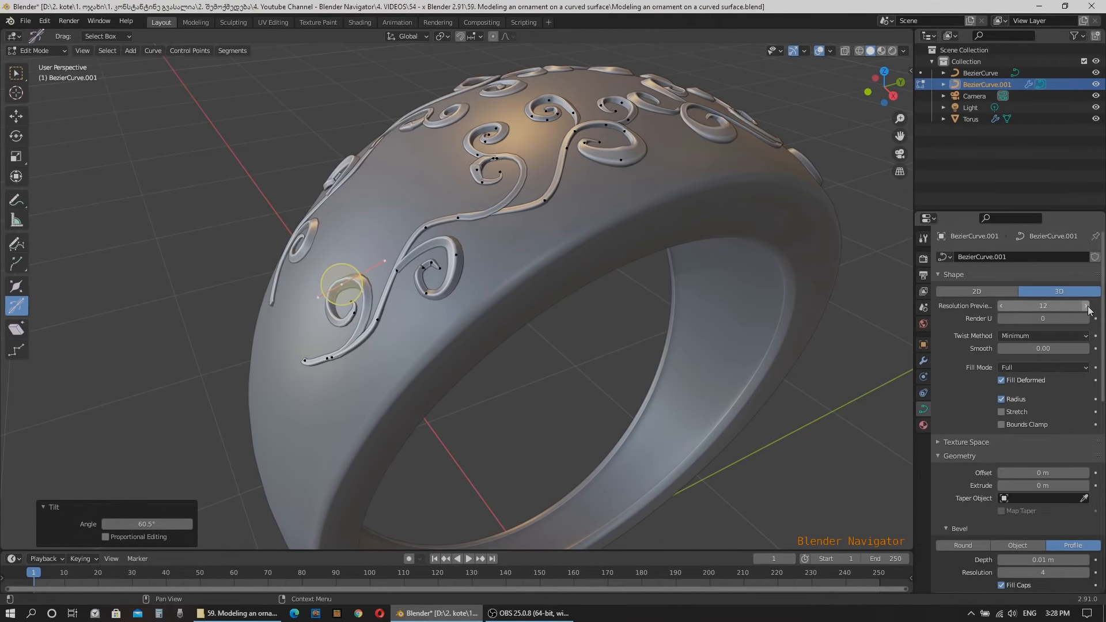
left_click(1086, 306)
left_click(1088, 309)
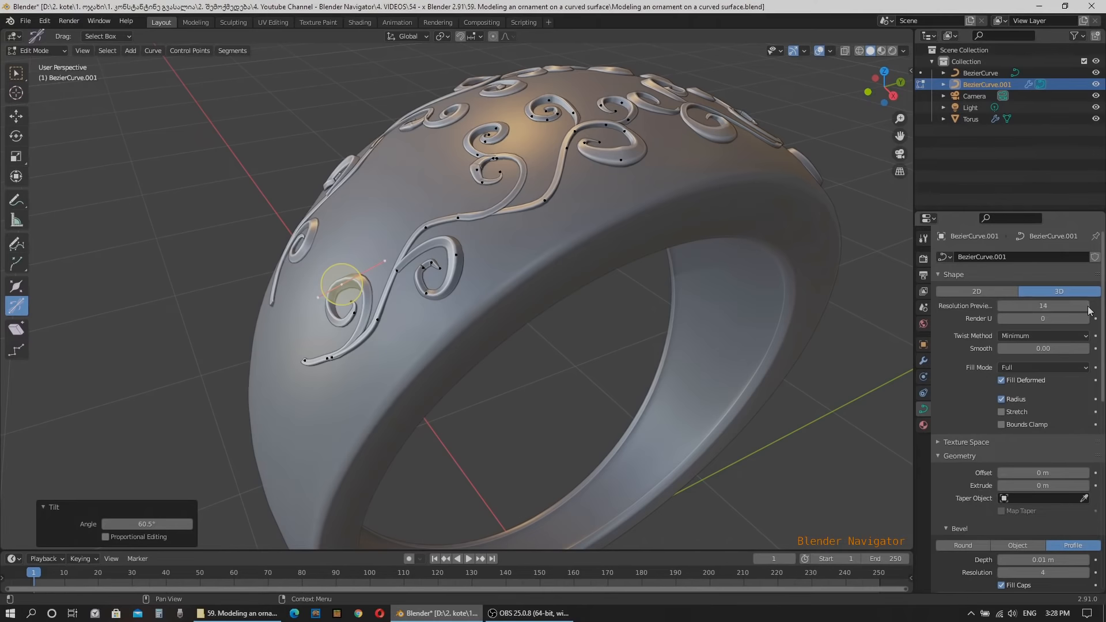
scroll(351, 304, "up", 8)
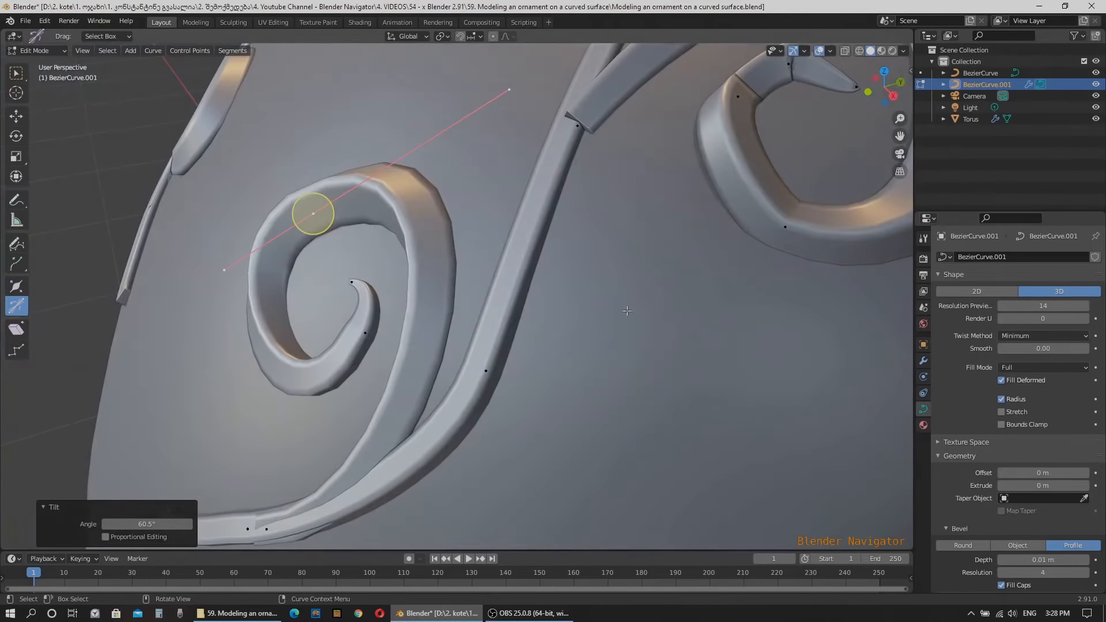
left_click(1086, 308)
left_click(1086, 308)
left_click(1086, 309)
left_click(1086, 308)
left_click(1086, 308)
left_click(1086, 308)
left_click(1085, 309)
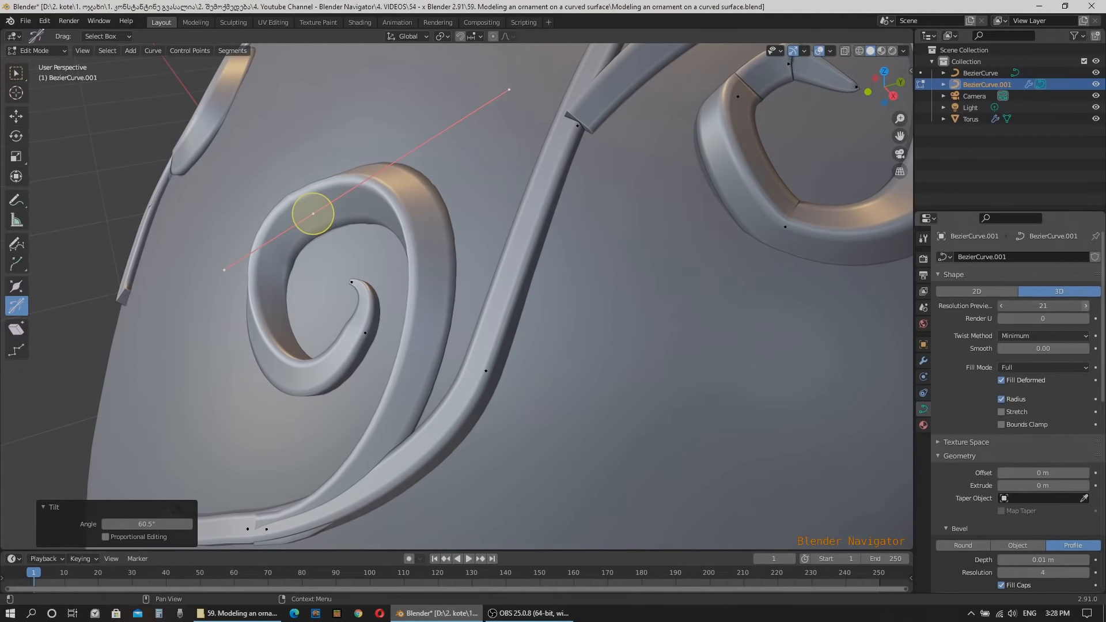
left_click(1086, 305)
left_click(1086, 306)
left_click(1086, 306)
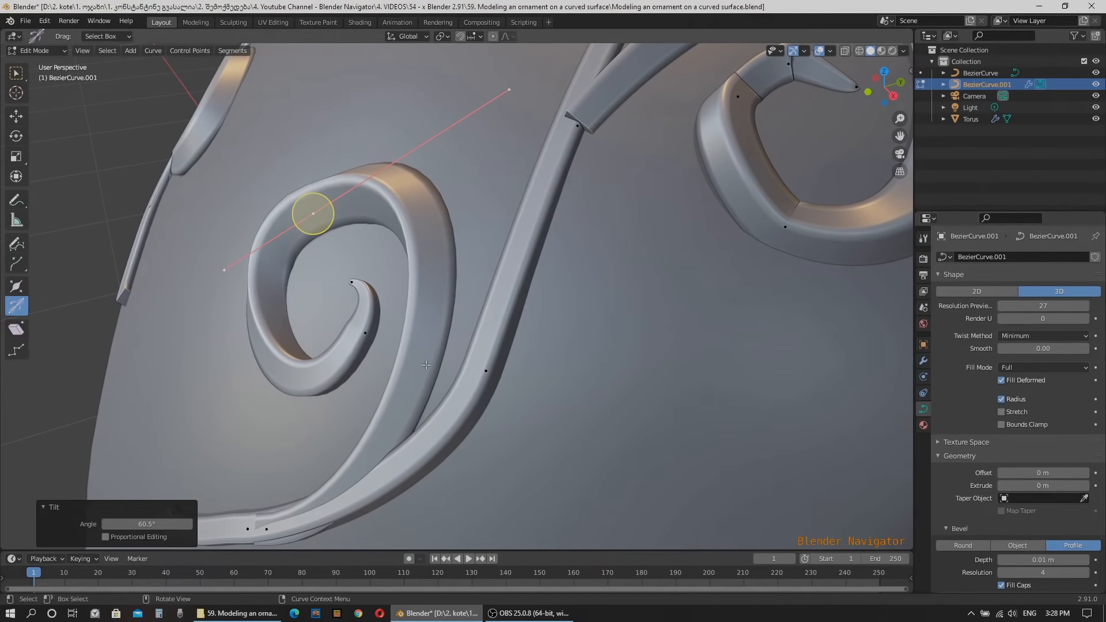
Tilt the start point of the lower curl at its stem junction by 41.2° and shrink its radius by a factor of 0.825
scroll(426, 364, "down", 6)
scroll(469, 284, "up", 3)
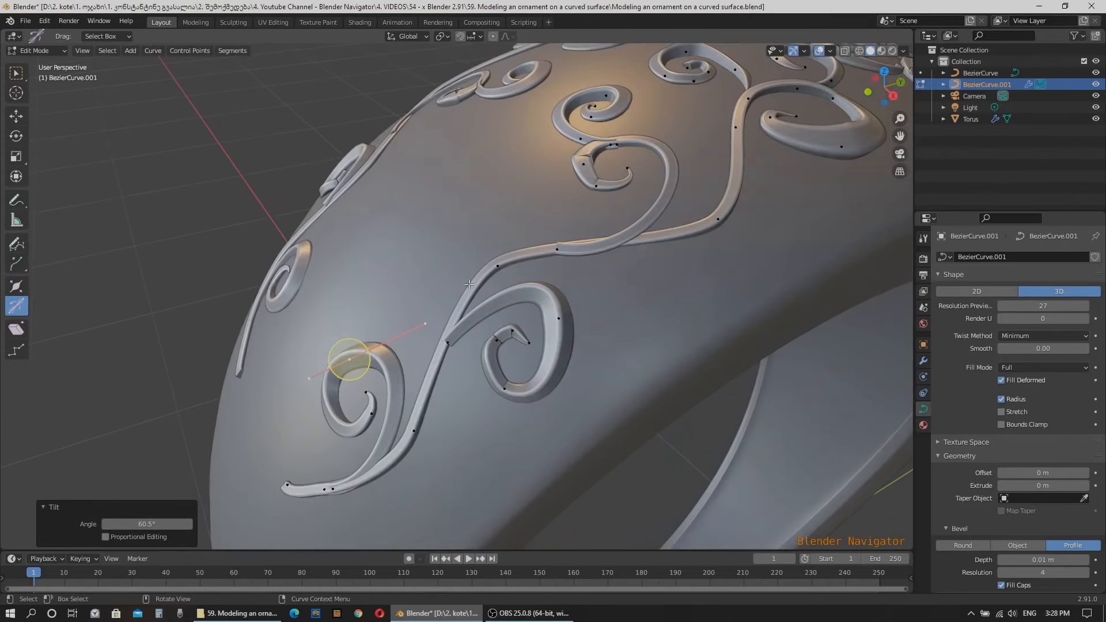
scroll(467, 330, "up", 5)
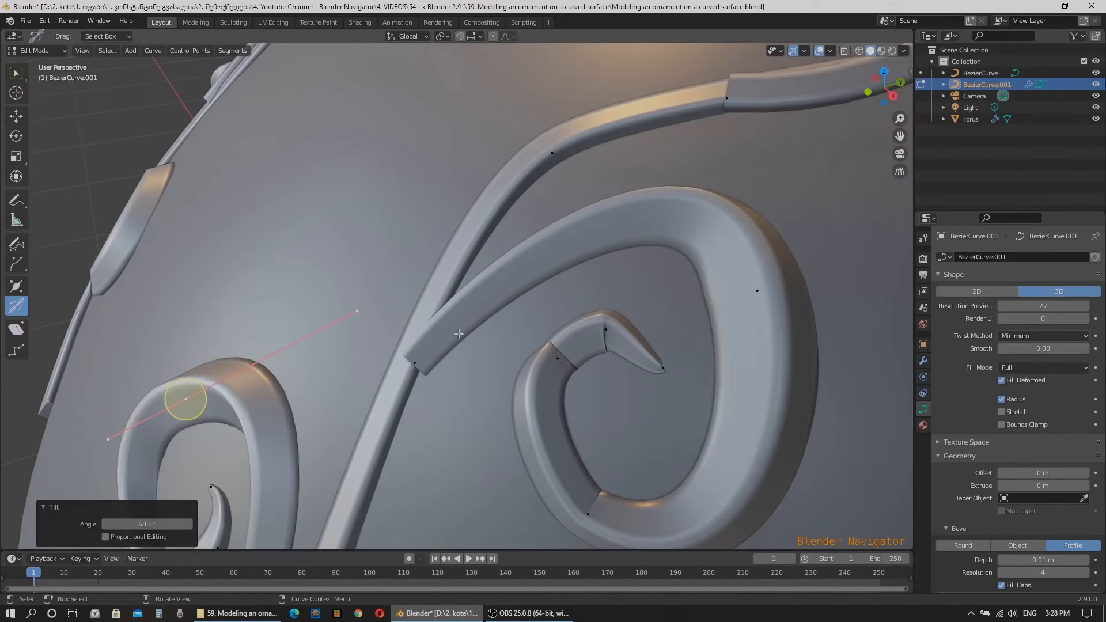
left_click(413, 362)
mouse_move(415, 362)
left_mouse_down()
mouse_move(432, 368)
mouse_move(398, 375)
mouse_move(407, 369)
left_mouse_up()
left_click(13, 286)
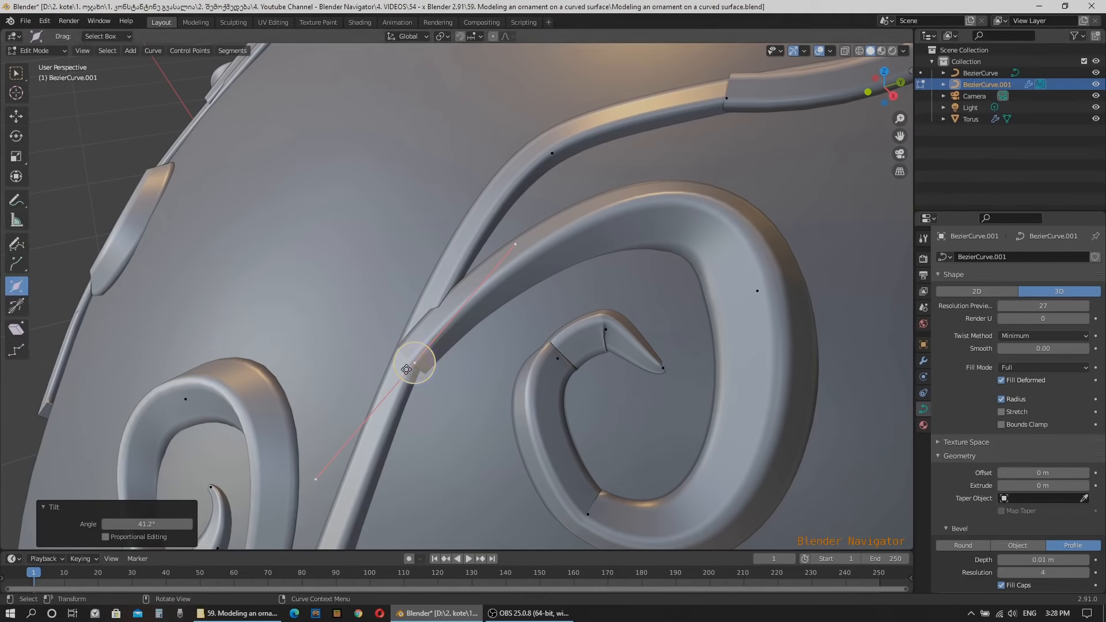
left_click_drag(416, 365, 413, 368)
Swing the start handle of the middle branch toward the main stem, moving it about 0.0208 m in Z and -0.0011 m in Y
scroll(369, 380, "down", 9)
scroll(447, 327, "up", 3)
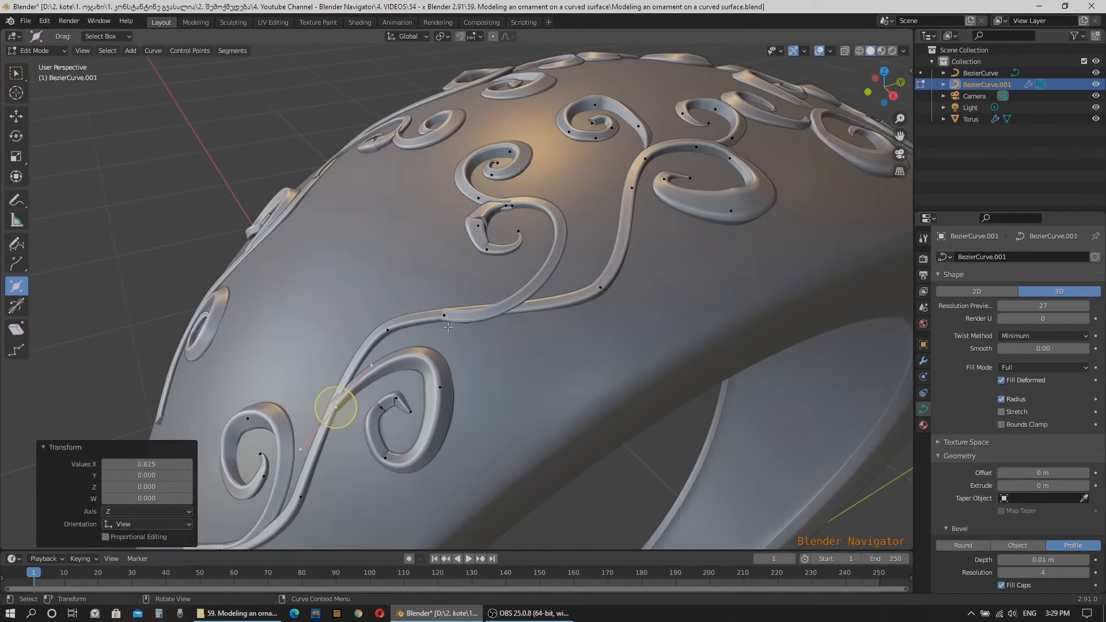
scroll(513, 290, "up", 5)
left_click(313, 361)
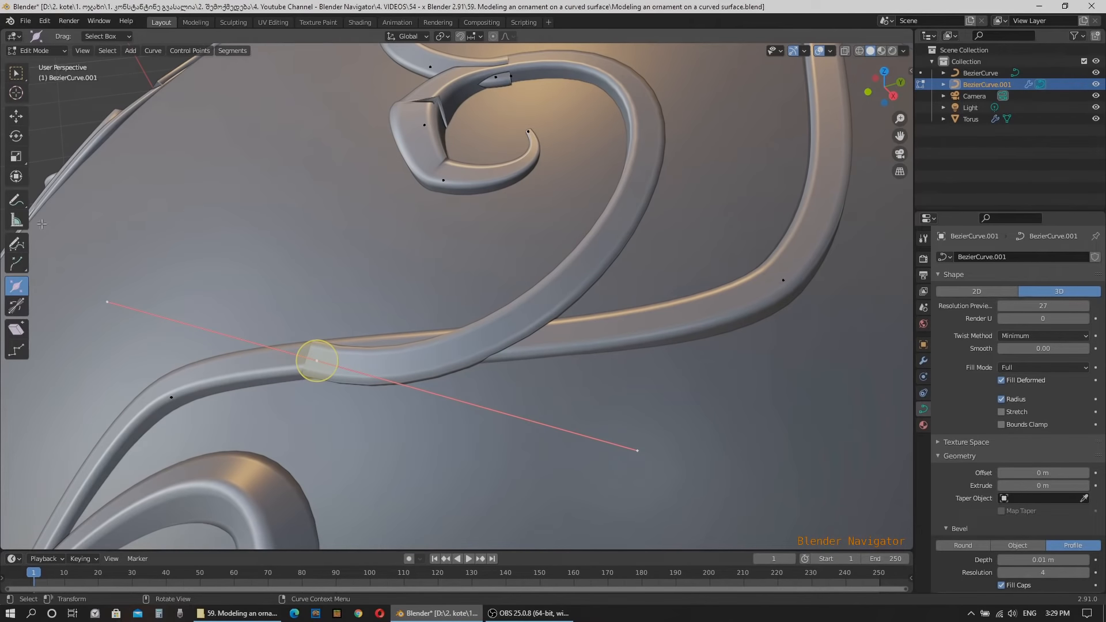
left_click(16, 116)
left_click(639, 452)
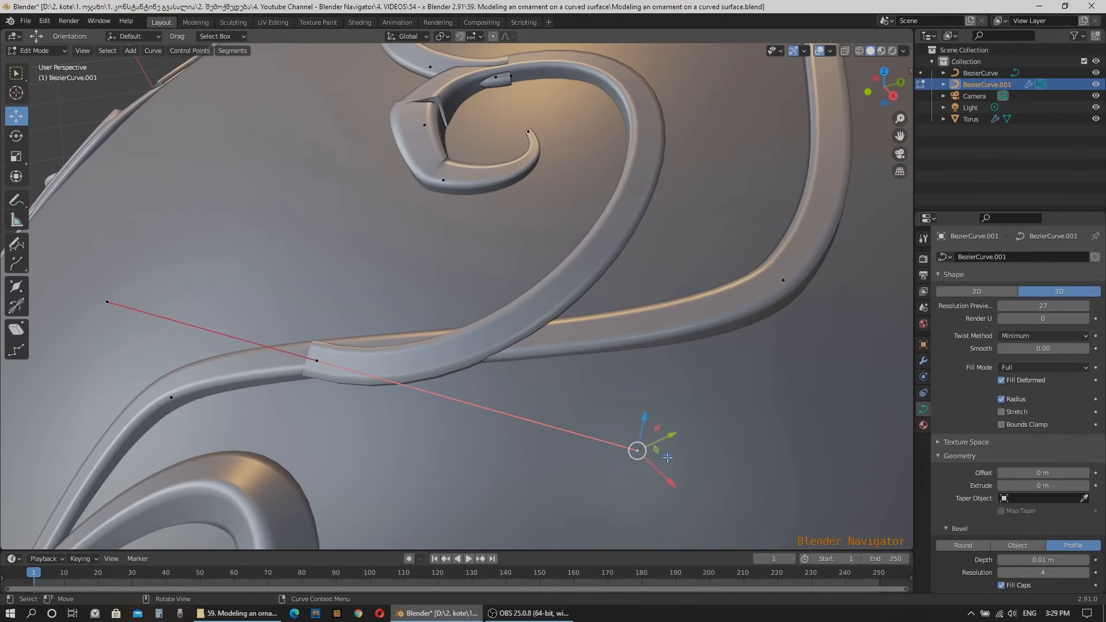
left_click_drag(669, 457, 663, 285)
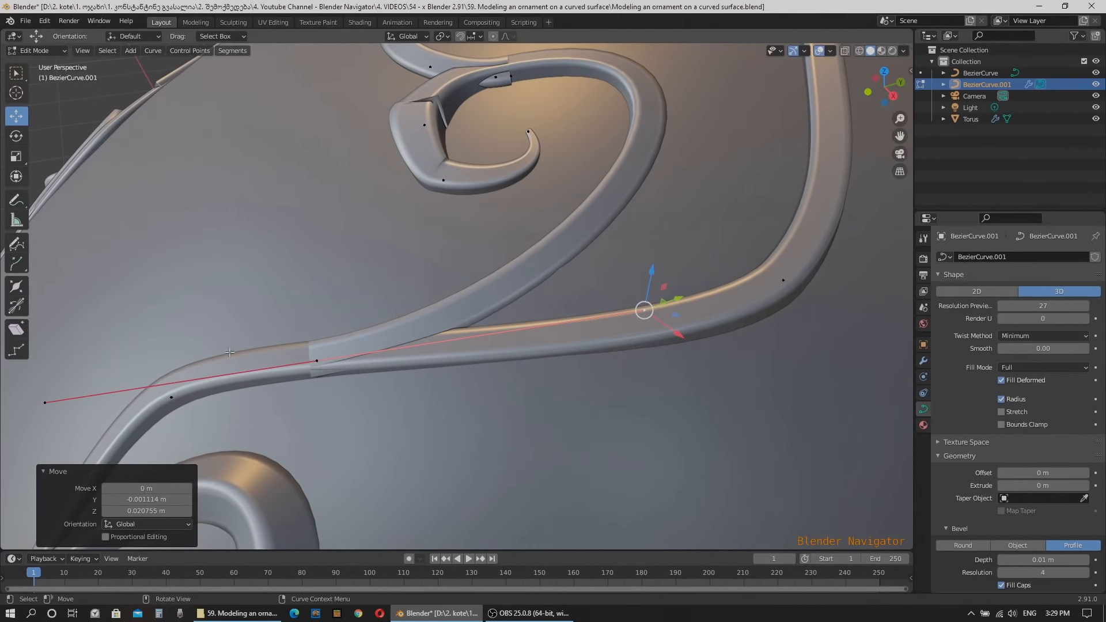
Move the middle branch's start point at the stem junction by about -0.0044 m in X and 0.0007 m in Y
left_click(318, 360)
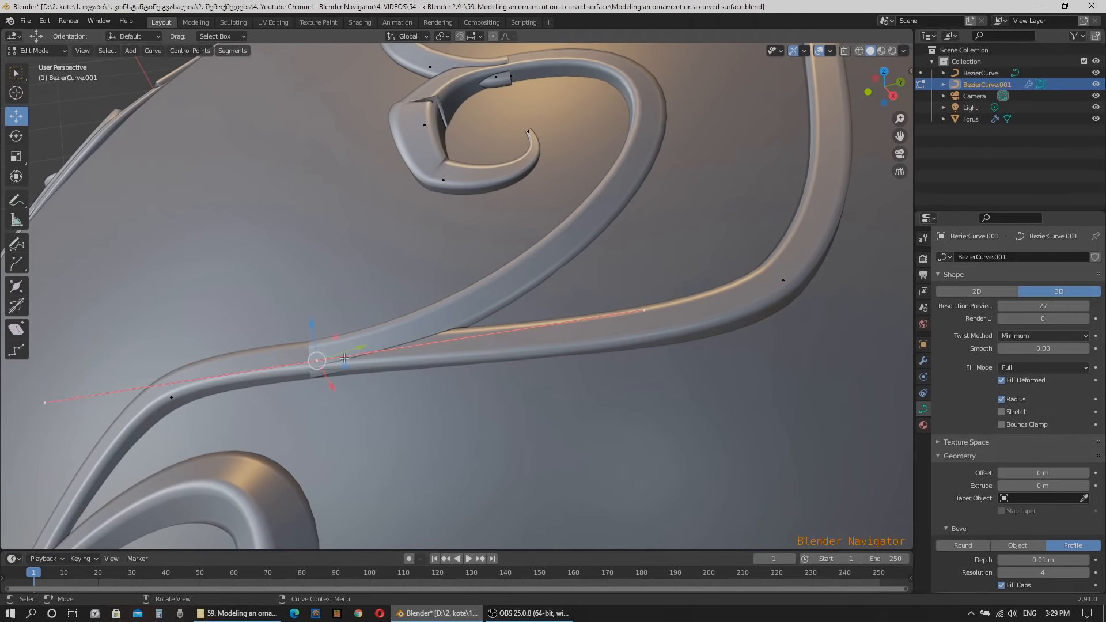
left_click_drag(345, 366, 341, 358)
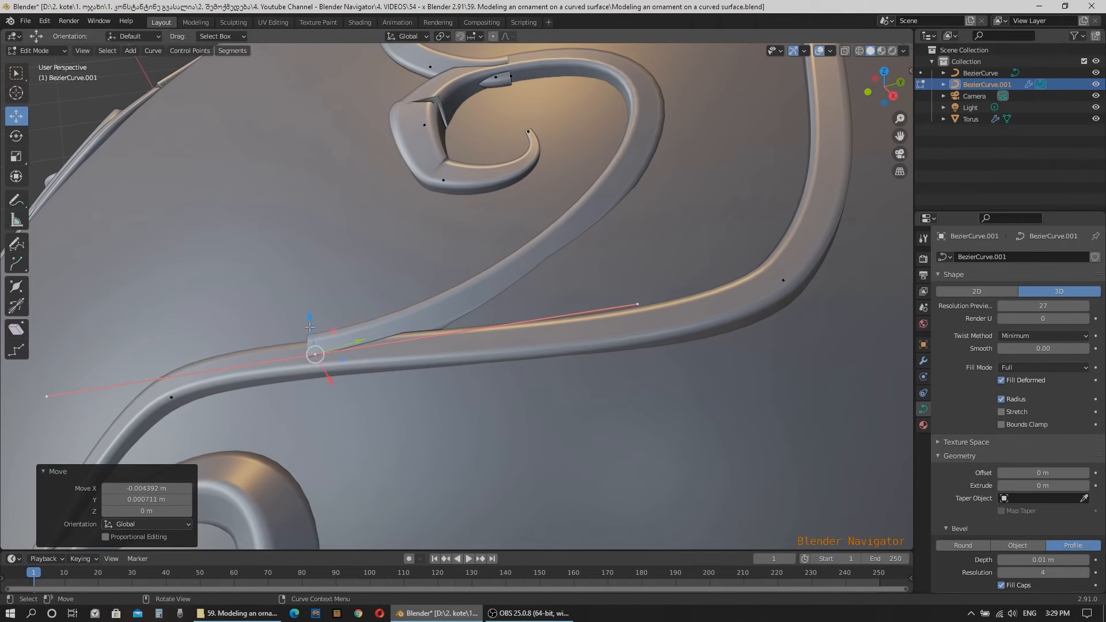
left_click(580, 259)
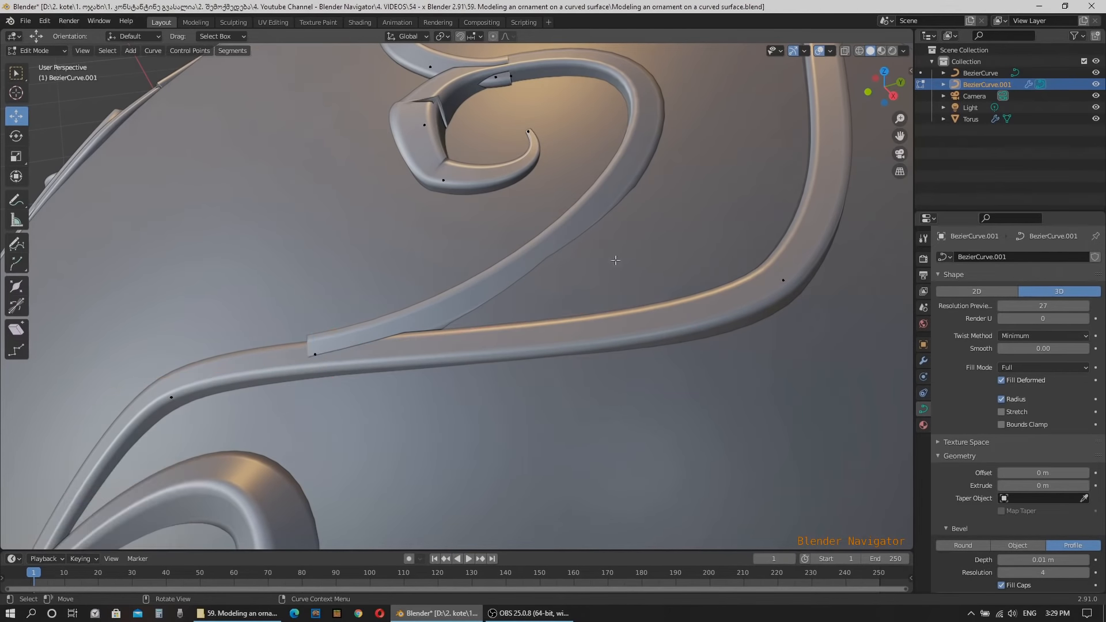
Turn on X-ray and raise the middle branch's start handle by about 0.0056 m in Z and -0.0018 m in Y
left_click(858, 49)
left_click(870, 50)
left_click(845, 51)
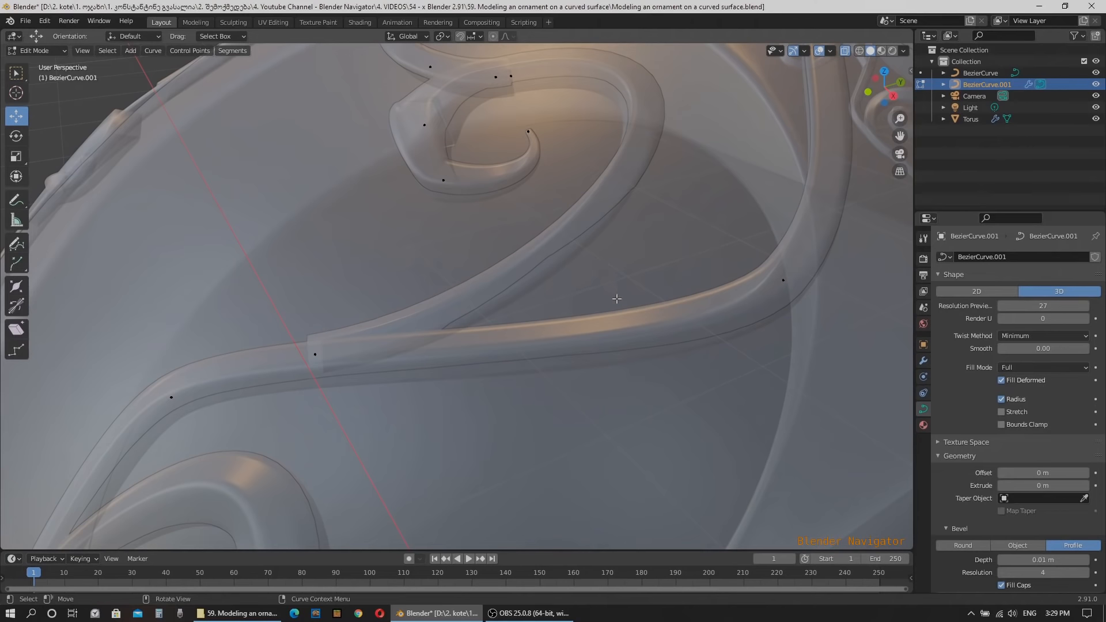
left_click_drag(664, 461, 446, 209)
left_click(315, 355)
middle_click_drag(315, 355, 639, 368)
left_click(642, 353)
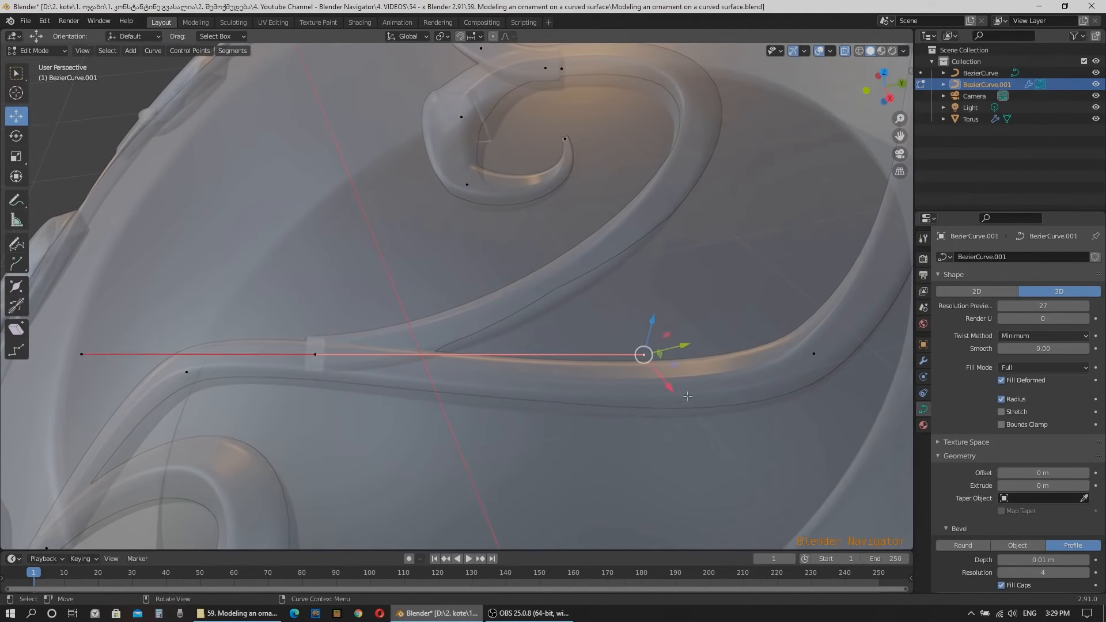
key("g")
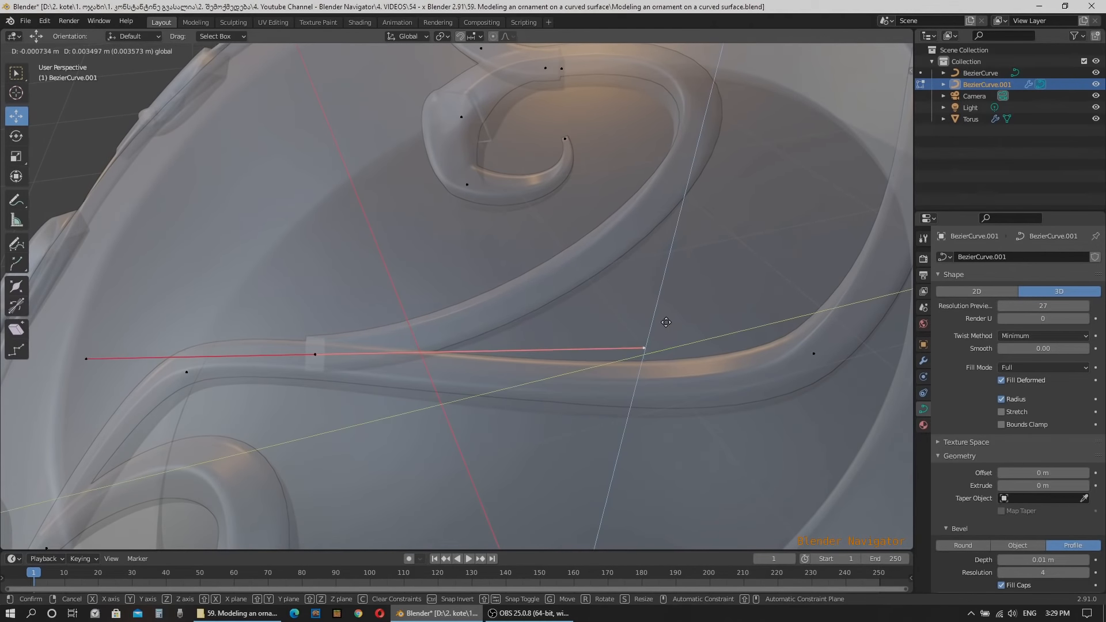
left_click(657, 326)
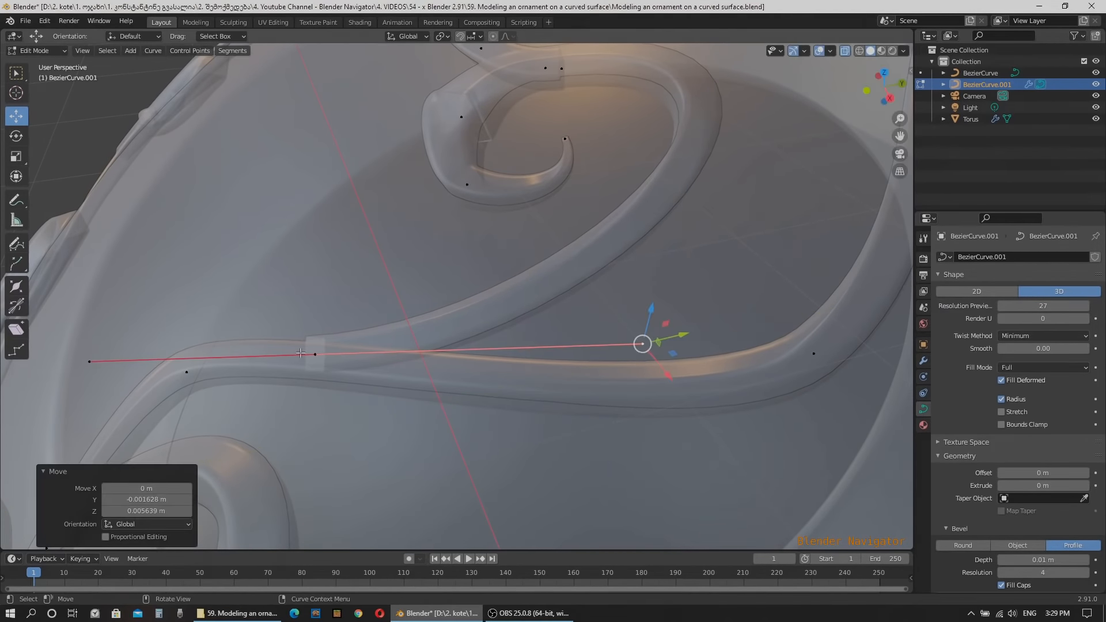
Turn off X-ray and tilt the middle branch's start point at the stem by -90.9°
left_click(314, 353)
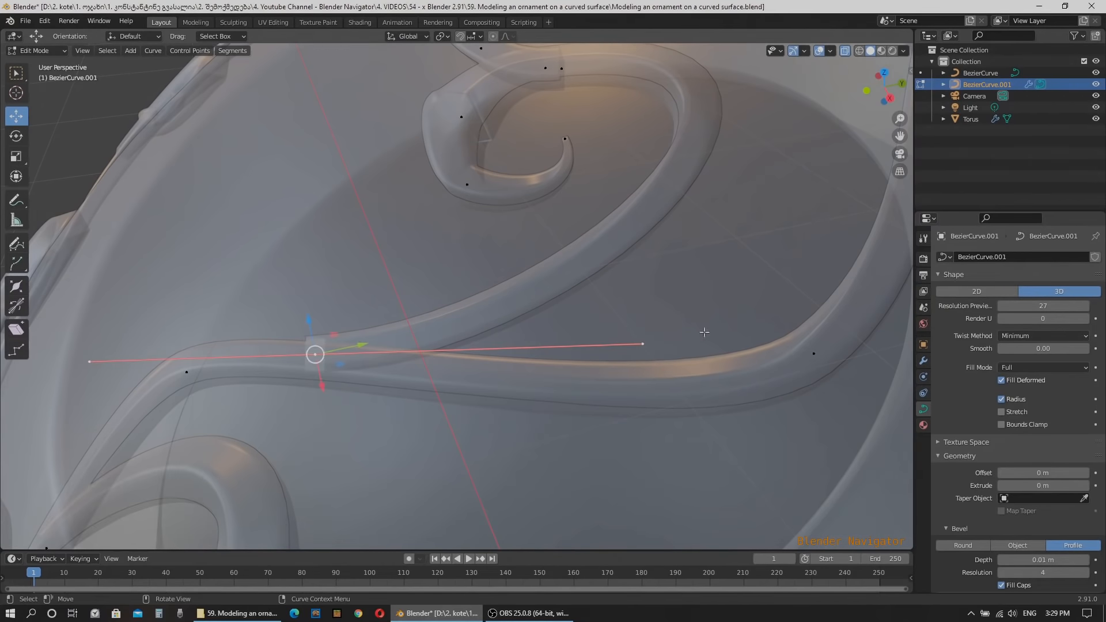
left_click(845, 52)
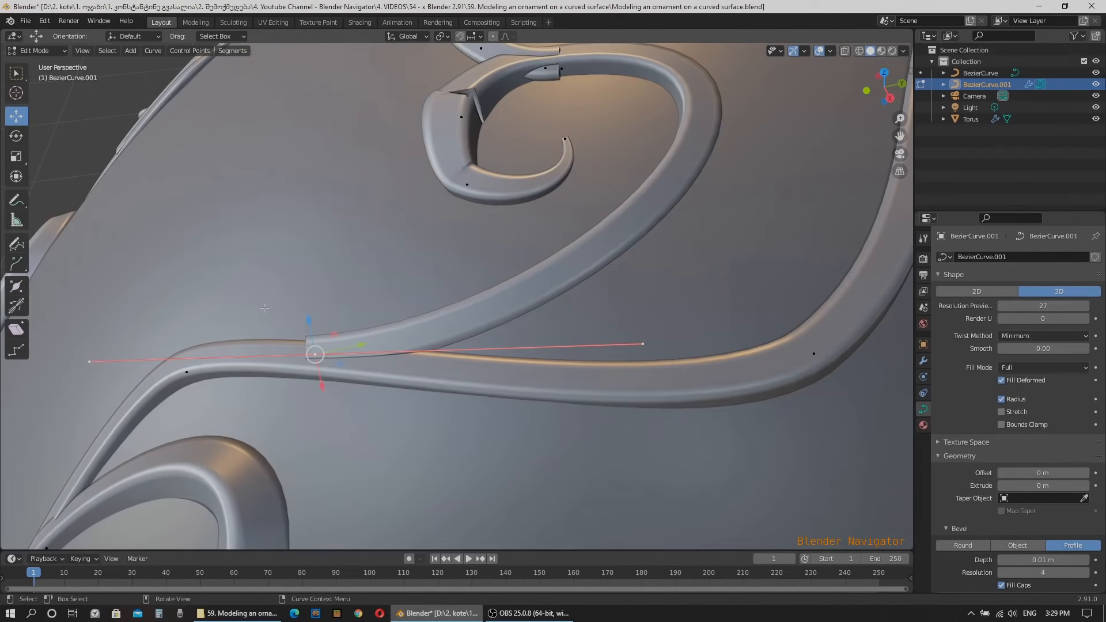
left_click(16, 306)
left_click_drag(312, 367, 380, 386)
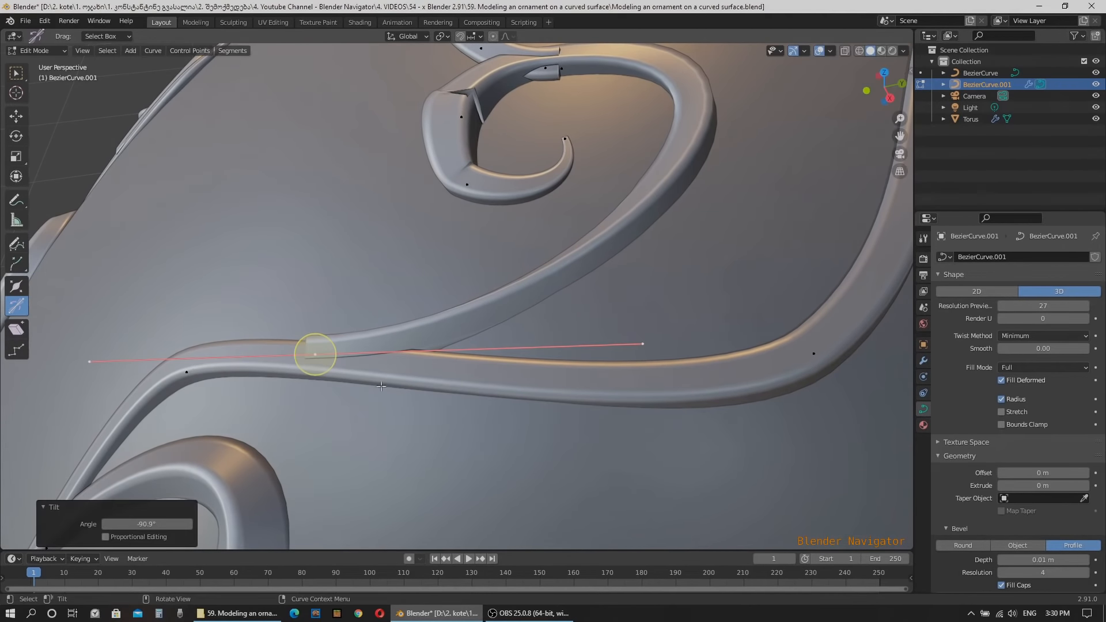
Move the branch's start point by about -0.0039 m in Z and raise its forward handle by about 0.0121 m in Z
left_click(16, 116)
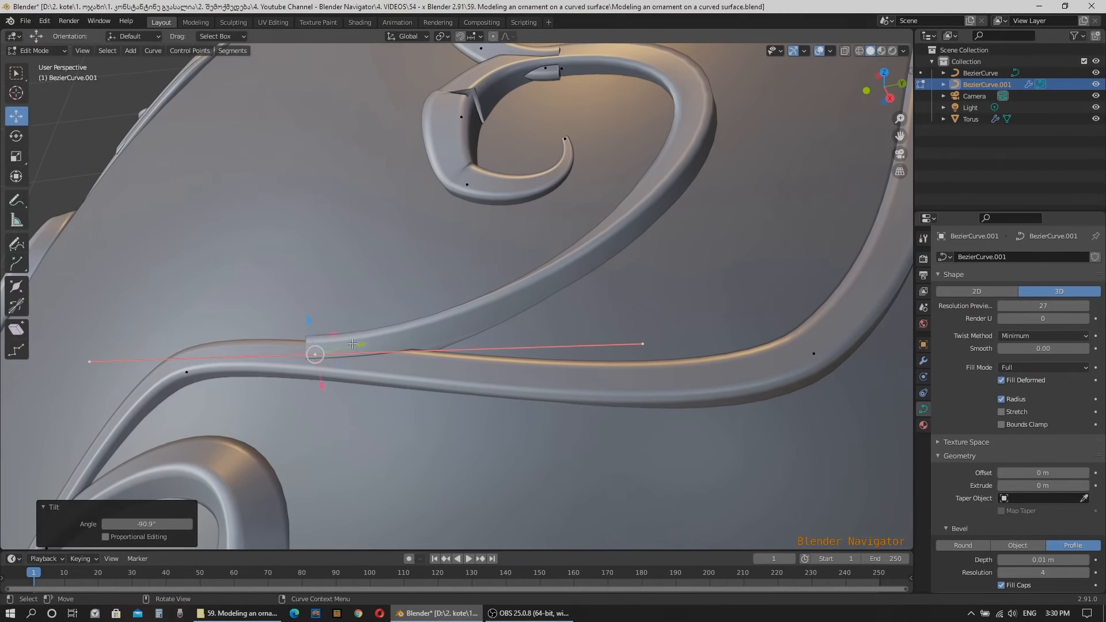
left_click_drag(337, 337, 338, 343)
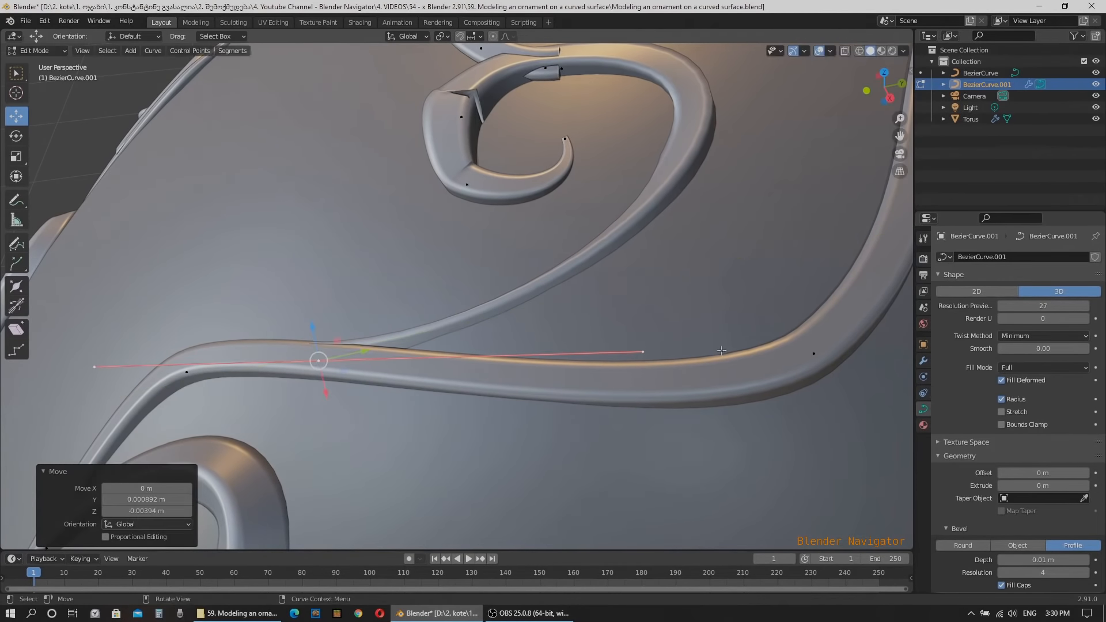
left_click(642, 351)
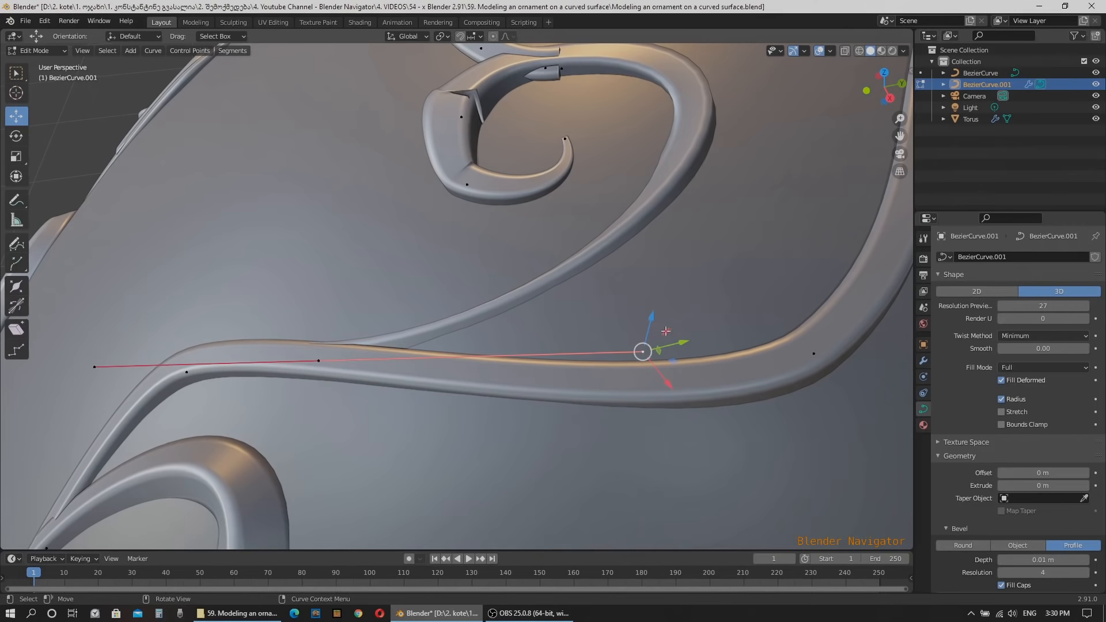
left_click_drag(663, 329, 672, 301)
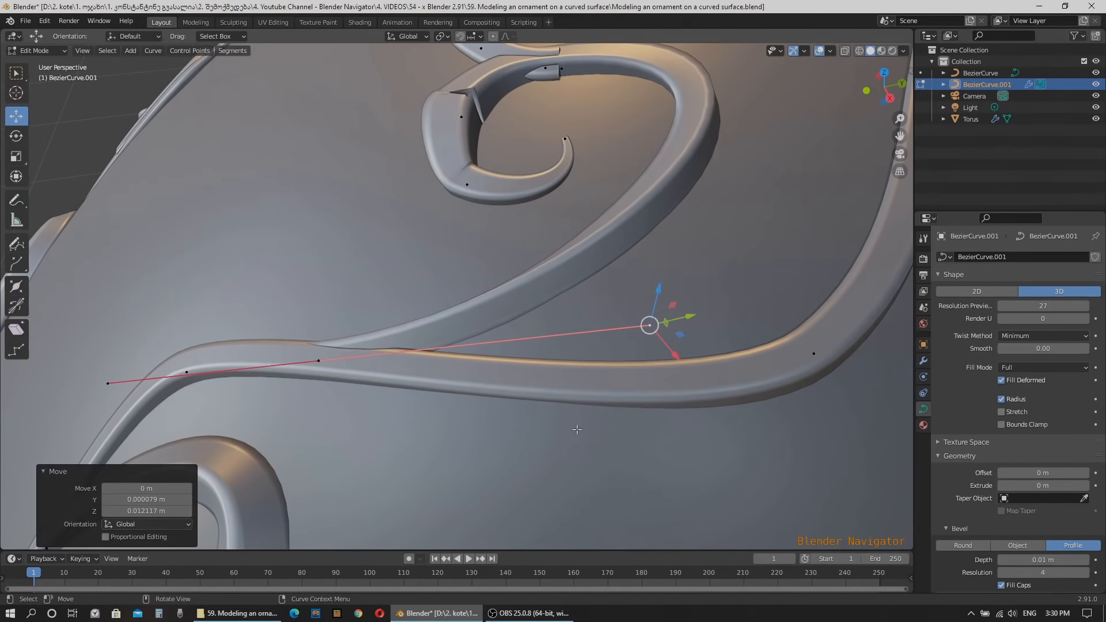
Try to smooth the kink in the middle branch's small end curl by moving its bend point's handle about 0.0445 m in Z
scroll(576, 429, "down", 3)
scroll(541, 375, "down", 4)
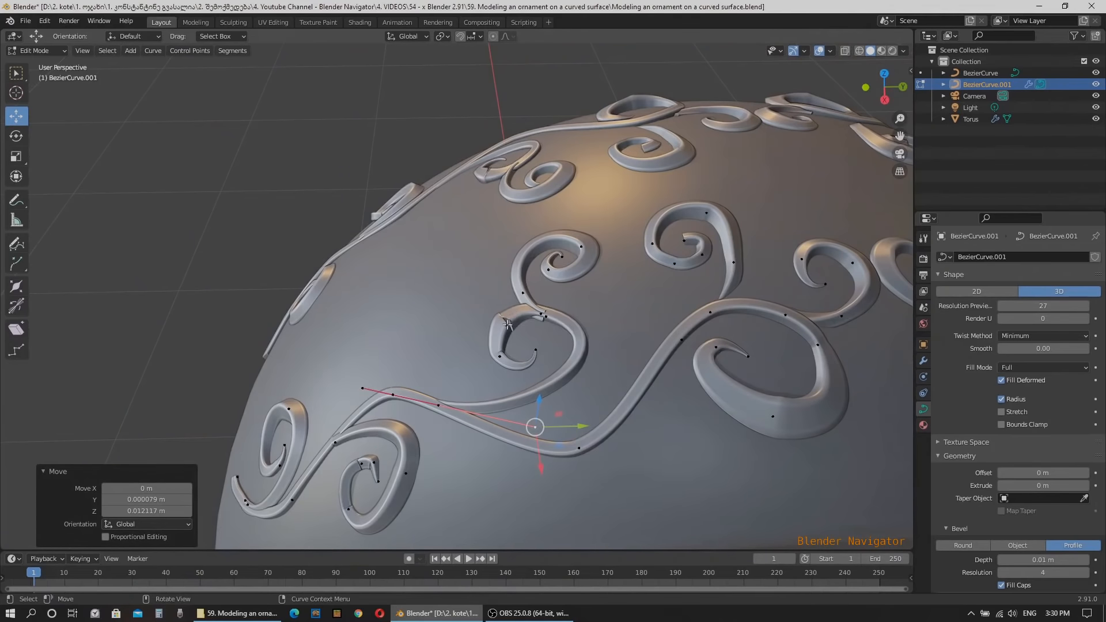
scroll(506, 324, "up", 6)
scroll(495, 324, "down", 3)
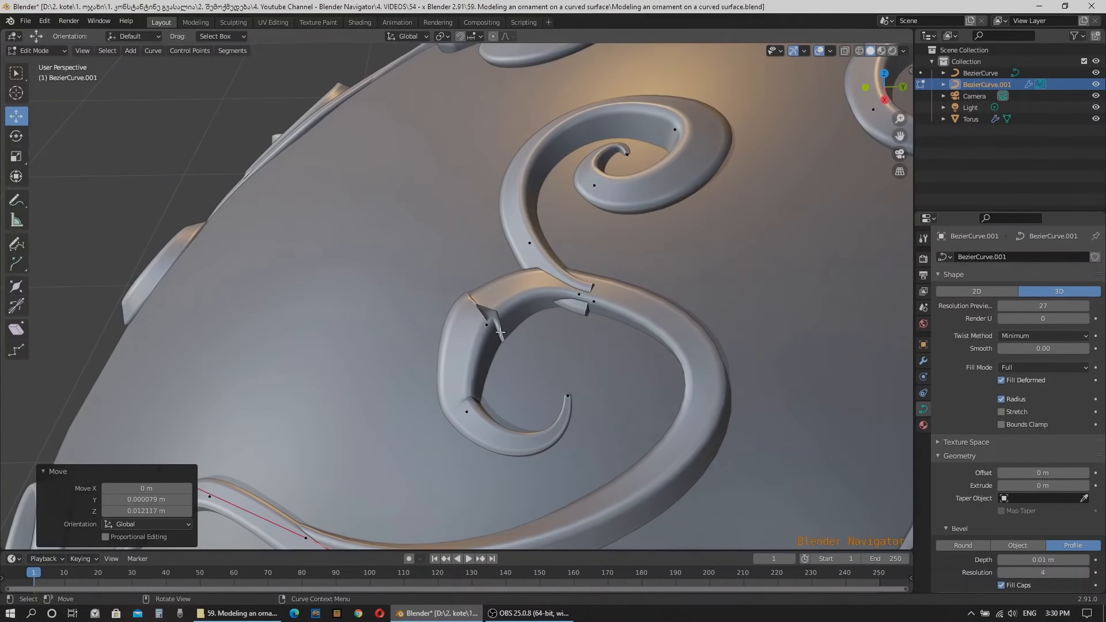
left_click(485, 324)
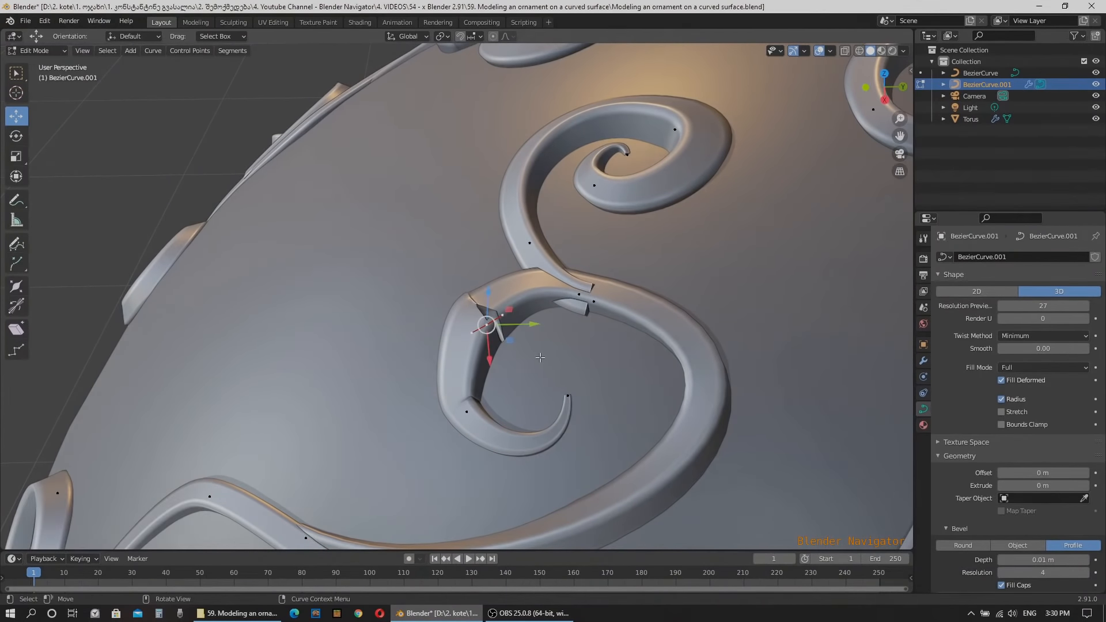
left_click(503, 314)
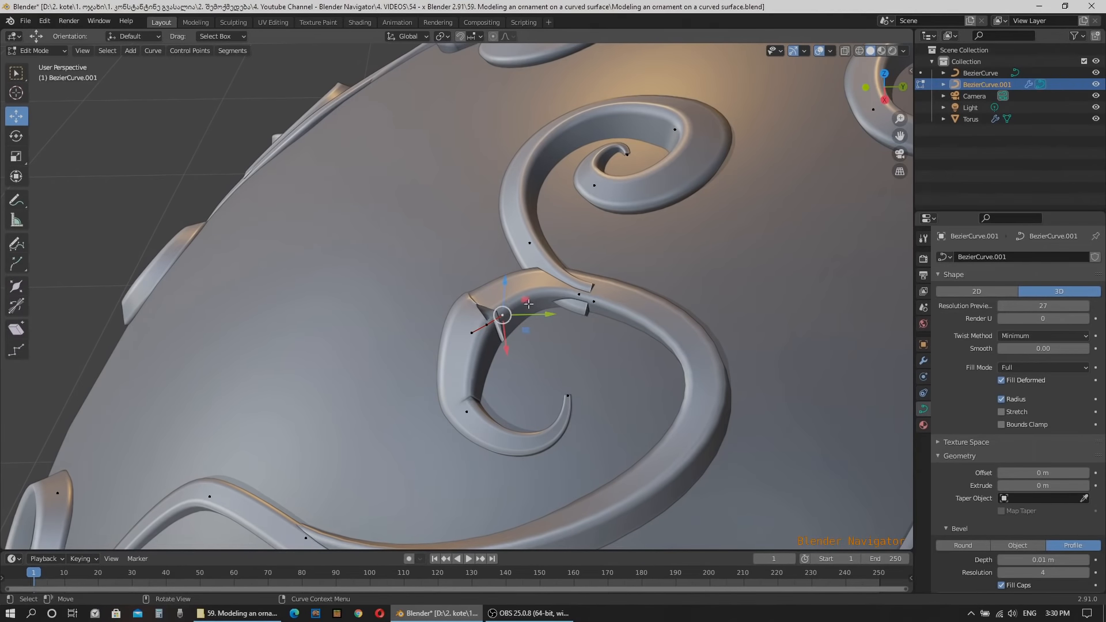
left_click_drag(526, 302, 541, 224)
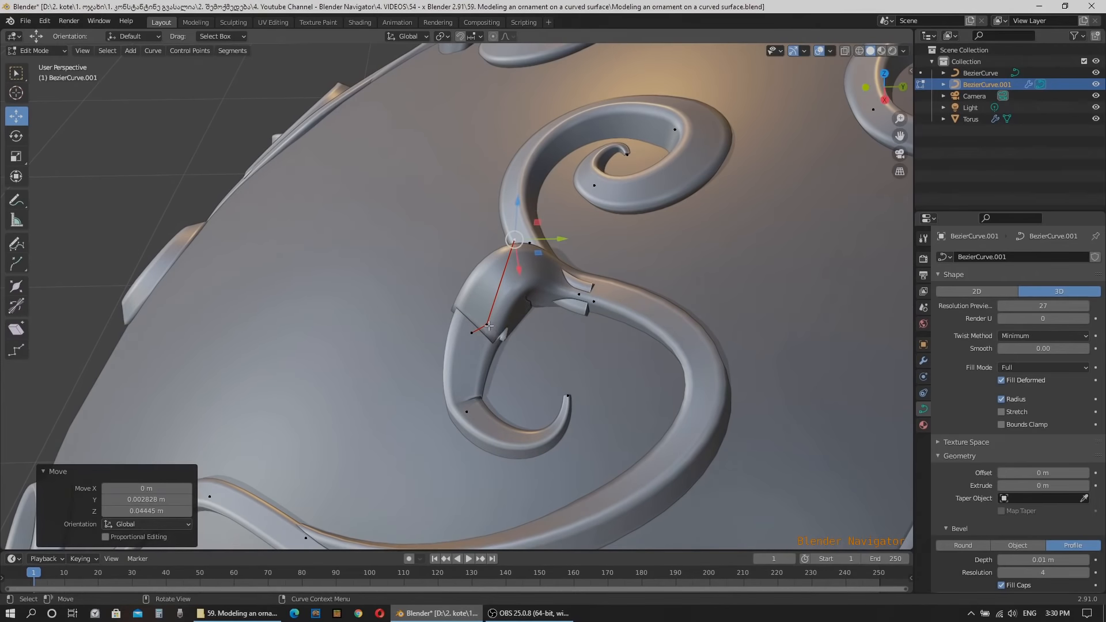
Set the handle type of the kinked bend point in the small end curl to Automatic
left_click(489, 326)
right_click(489, 326)
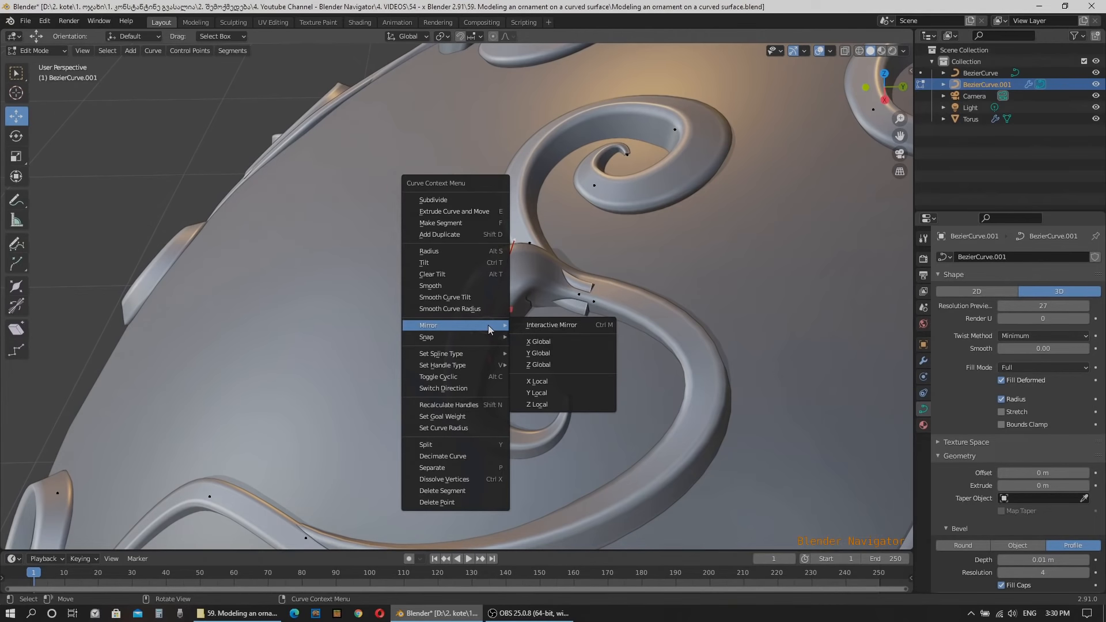
mouse_move(482, 368)
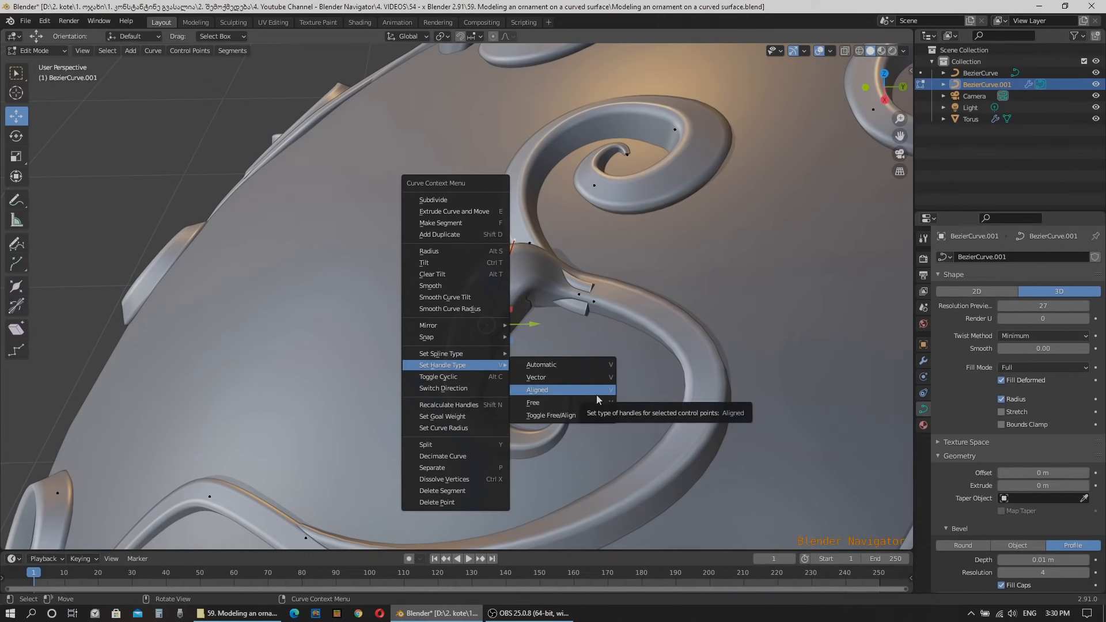
left_click(575, 365)
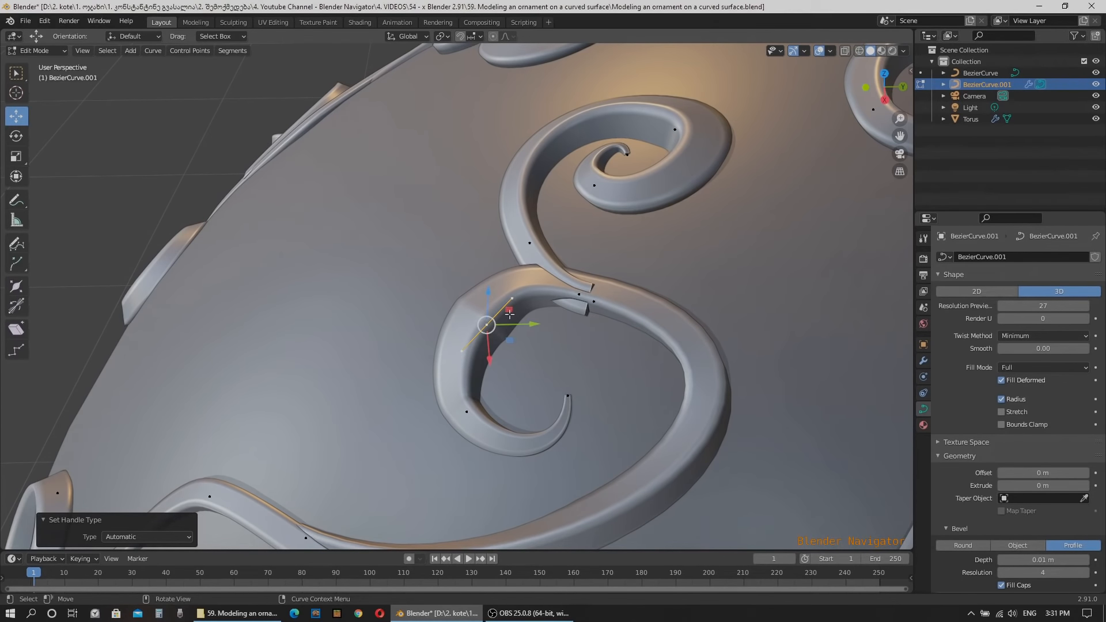
Nudge the small end curl's bend point slightly inward and move its lower handle by about 0.0012 m in Z and -0.0005 m in Y
left_click_drag(509, 312, 510, 318)
left_click(463, 356)
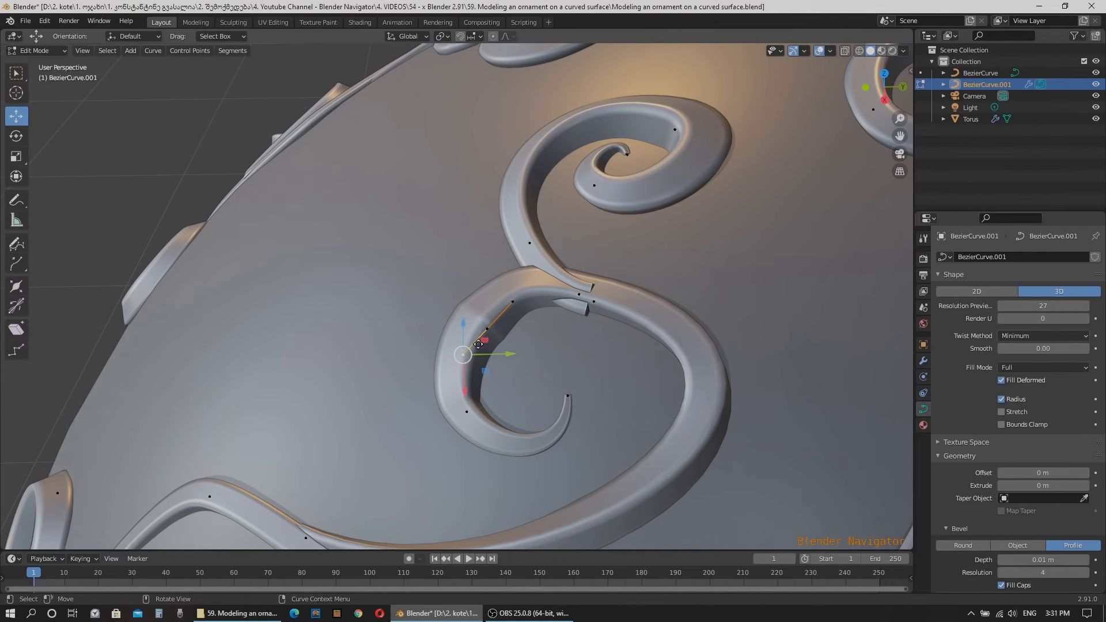
mouse_move(487, 344)
left_mouse_down()
mouse_move(455, 395)
mouse_move(485, 339)
left_mouse_up()
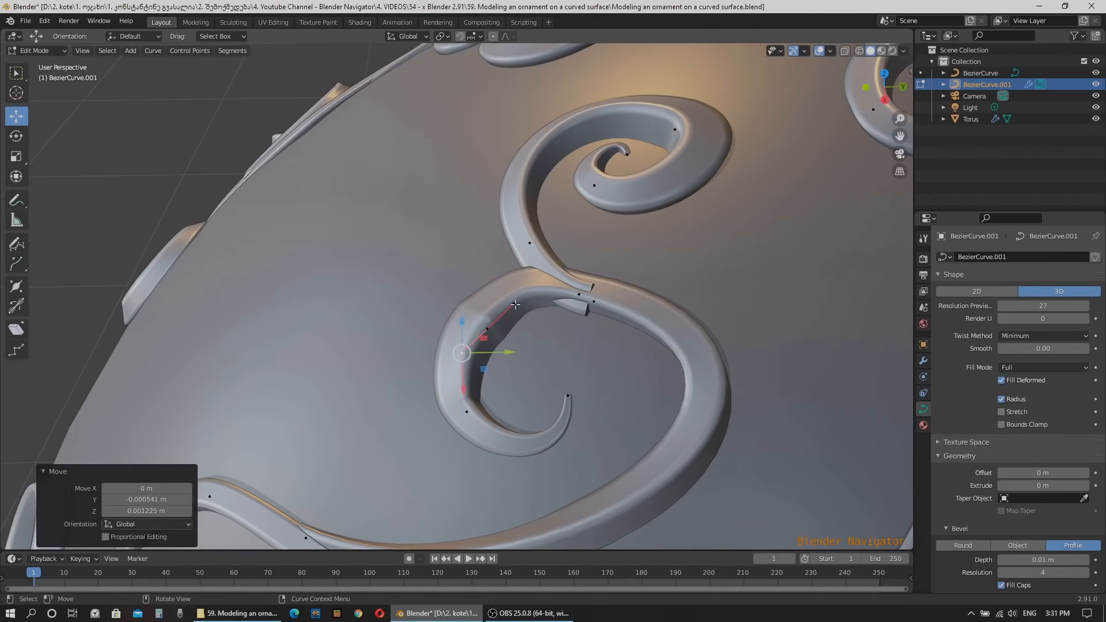
Reposition the branch point and the upper curl's start point at their junction, and shrink the curl's start radius by a factor of 0.838
left_click(591, 303)
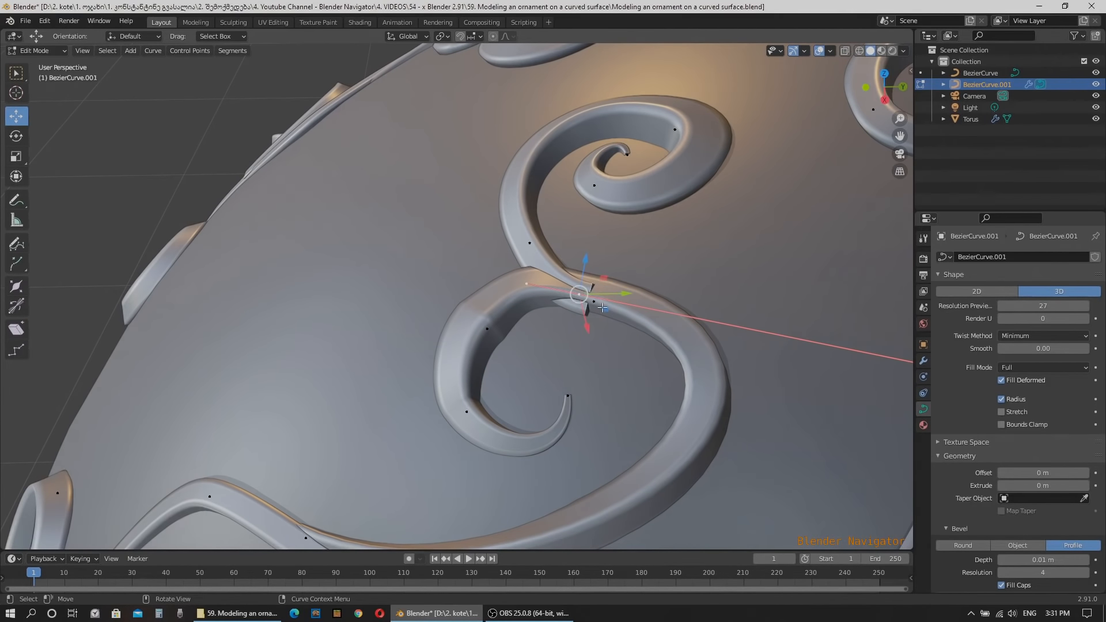
left_click_drag(601, 308, 627, 299)
left_click(596, 305)
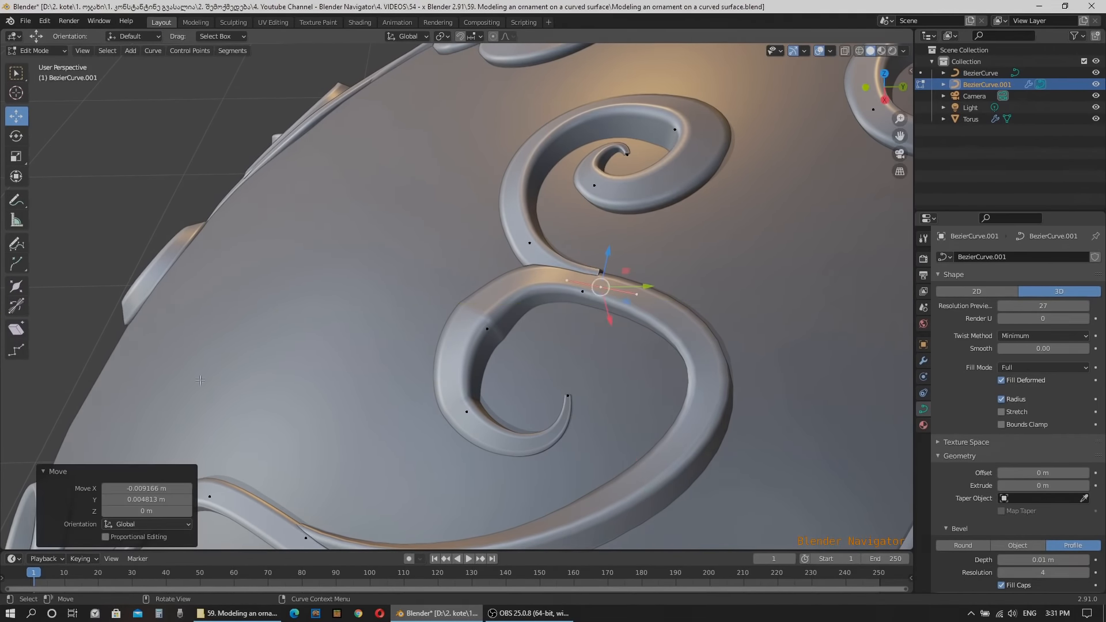
left_click(16, 286)
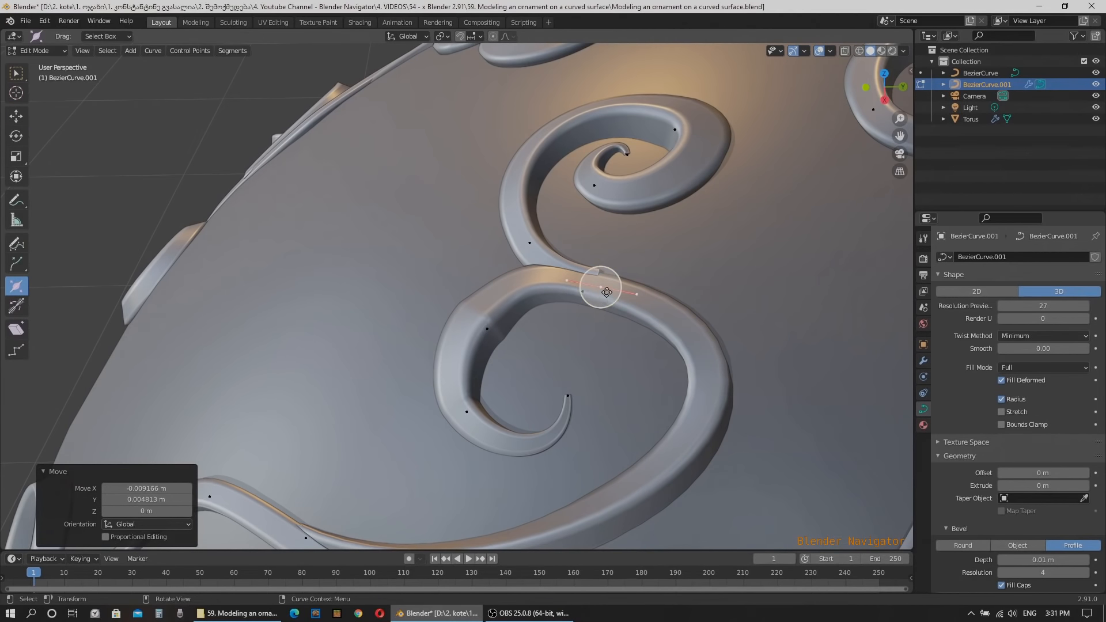
left_click_drag(607, 297, 596, 300)
Shorten the outer handle of the large curl's lower bend point by pulling it slightly toward that point
scroll(416, 249, "down", 9)
middle_click_drag(463, 331, 497, 319)
scroll(585, 271, "up", 3)
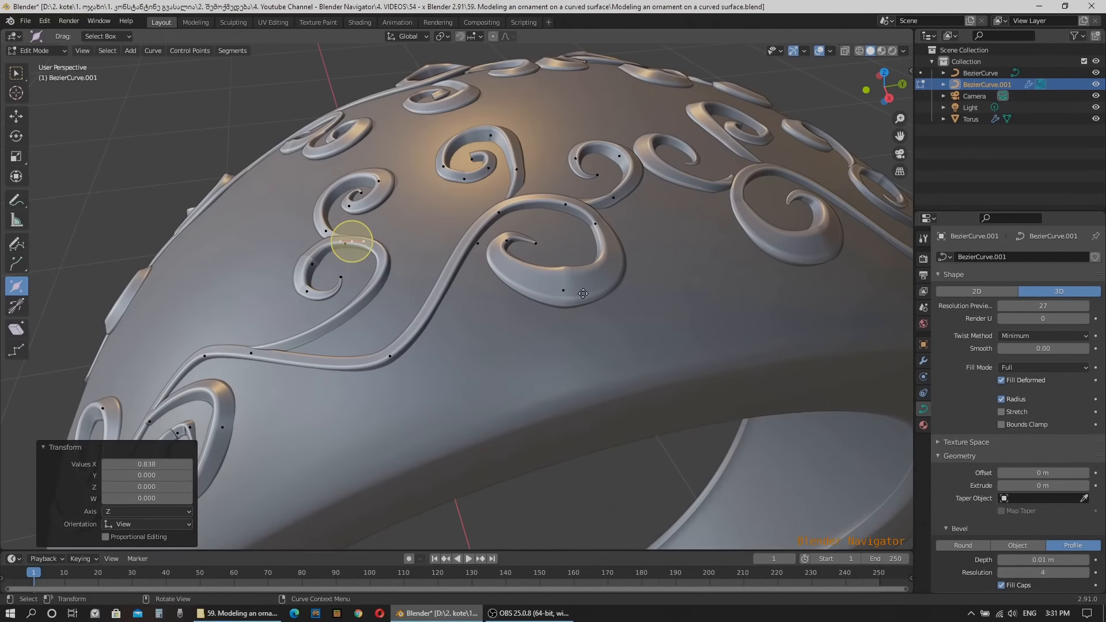
left_click(563, 289)
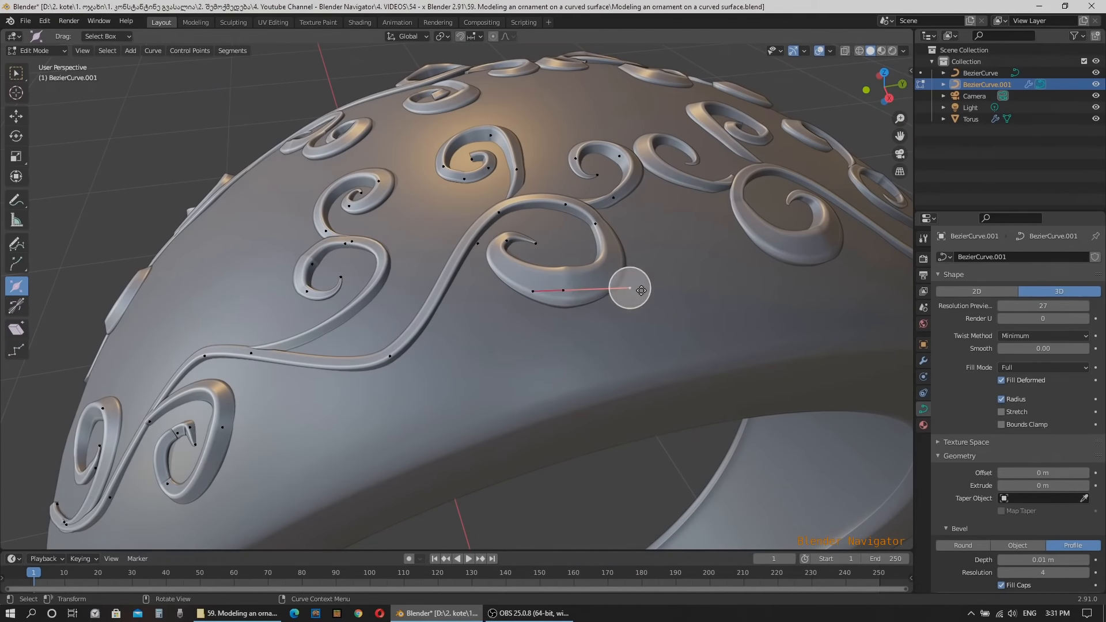
left_click_drag(636, 294, 616, 296)
left_click(17, 117)
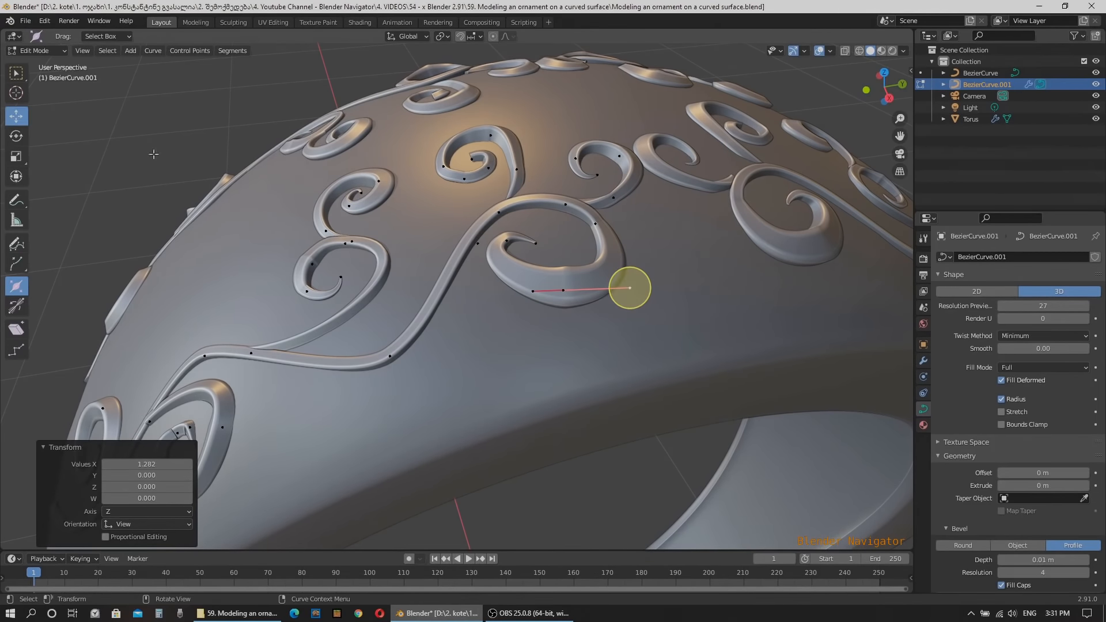
left_click_drag(654, 268, 638, 271)
Lower the large curl's bottom bend point slightly in Z and scale its radius by a factor of 0.735
left_click(564, 292)
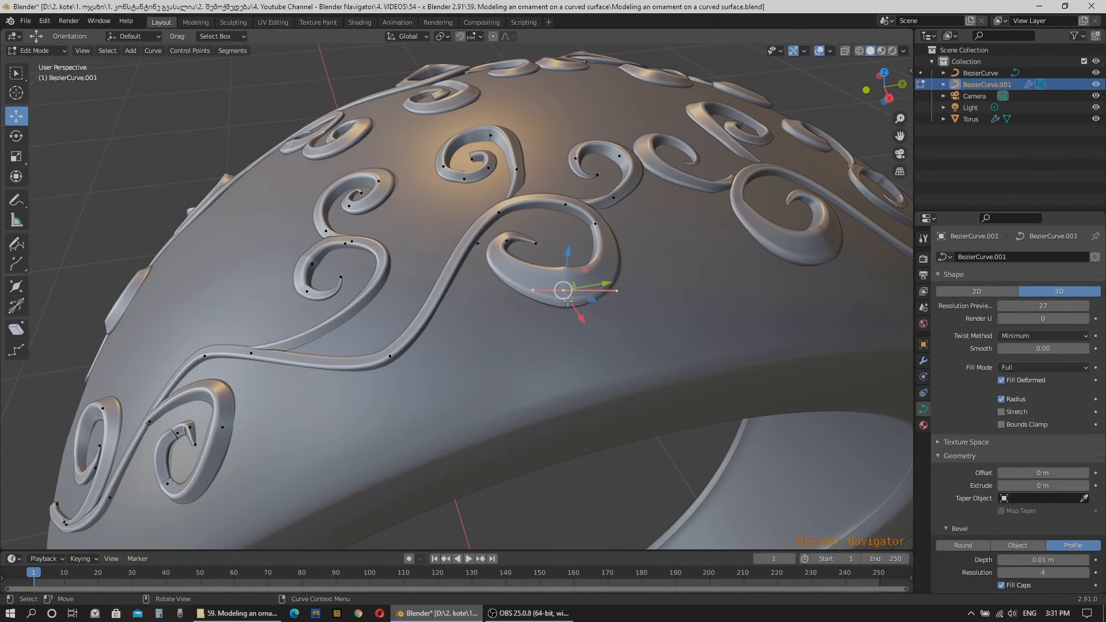
left_click_drag(568, 269, 562, 302)
left_click(19, 289)
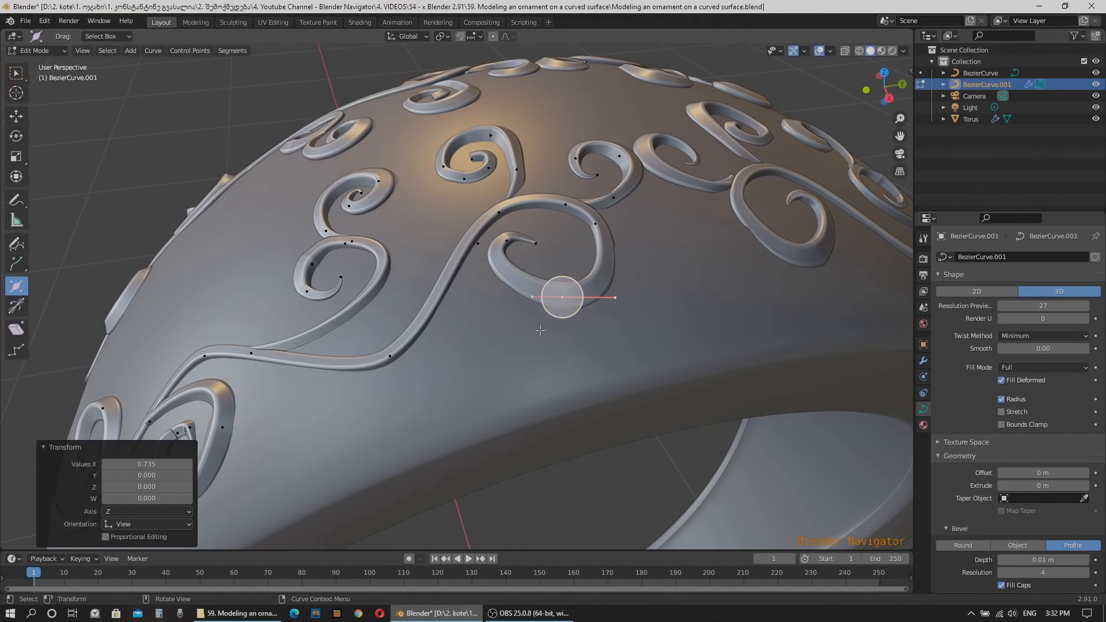
Raise the large curl's bottom bend point by about 0.0031 m in Z and deselect it
left_click(17, 116)
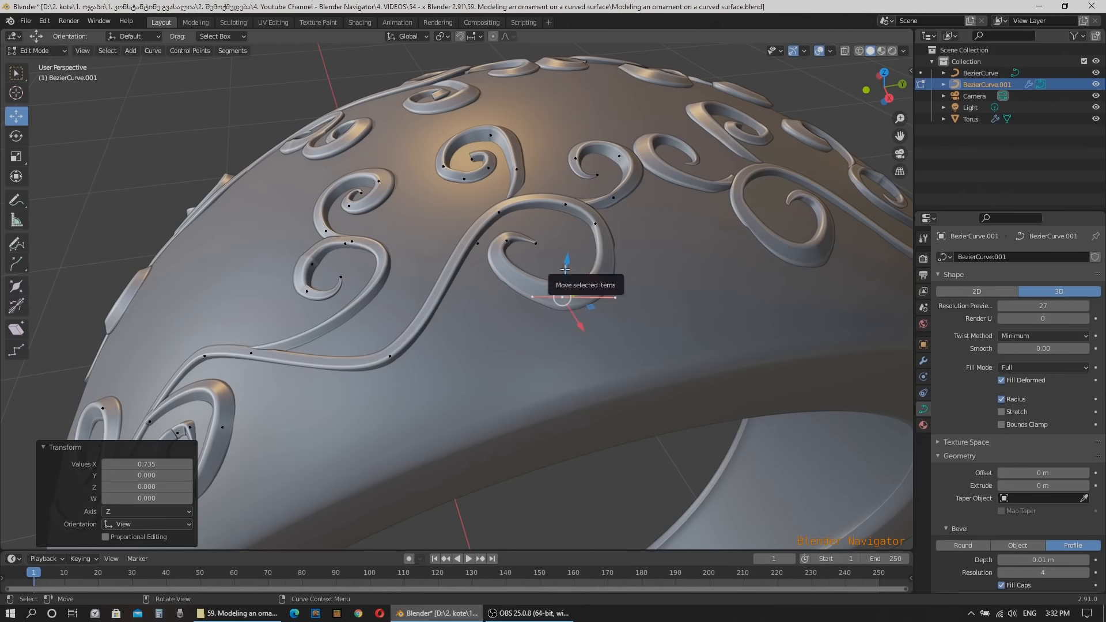
left_click_drag(564, 270, 557, 286)
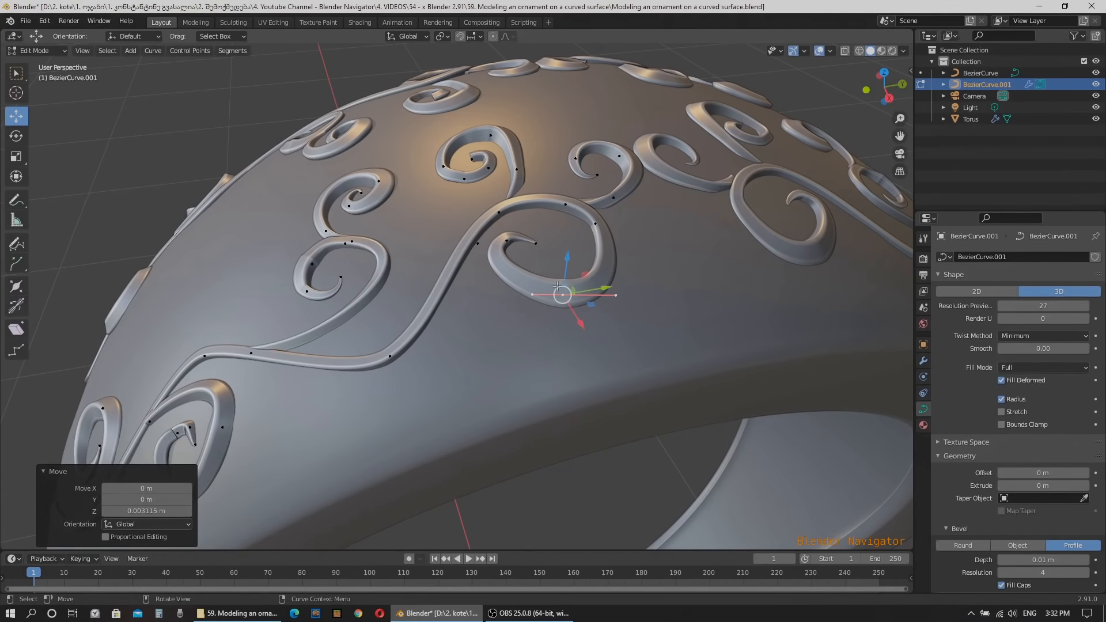
left_click(600, 367)
scroll(532, 348, "down", 4)
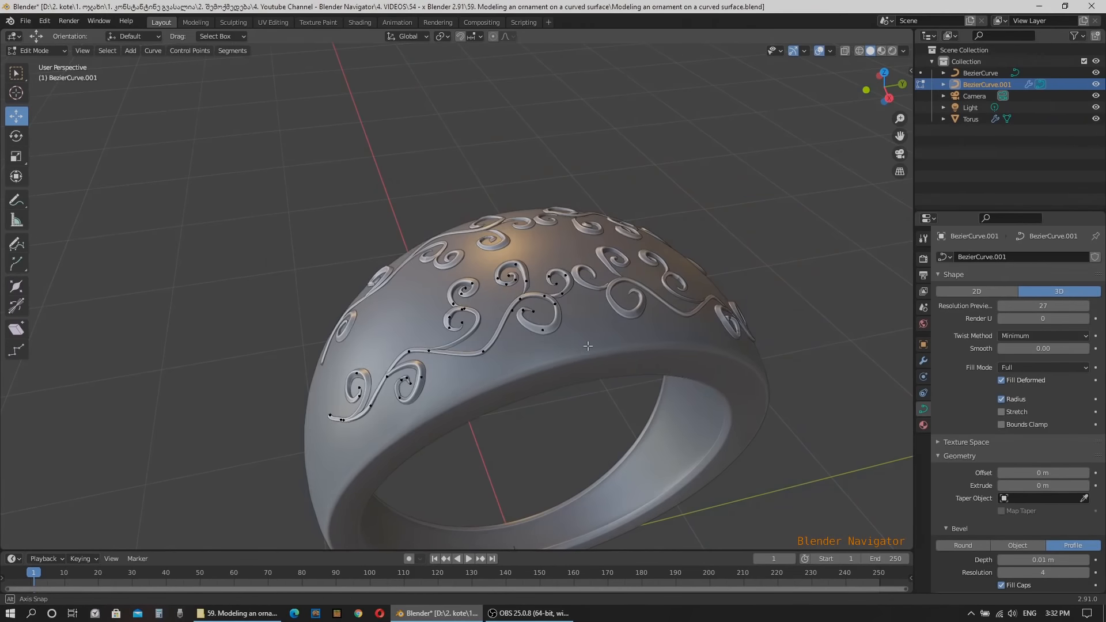
middle_click_drag(567, 344, 525, 299)
scroll(524, 282, "up", 5)
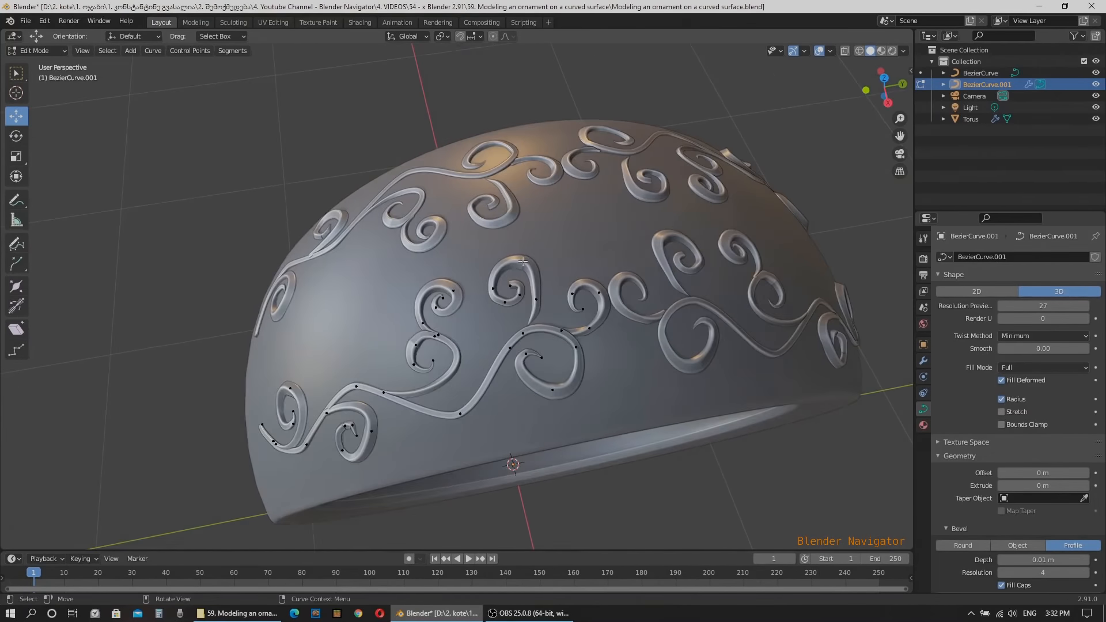
scroll(543, 297, "up", 3)
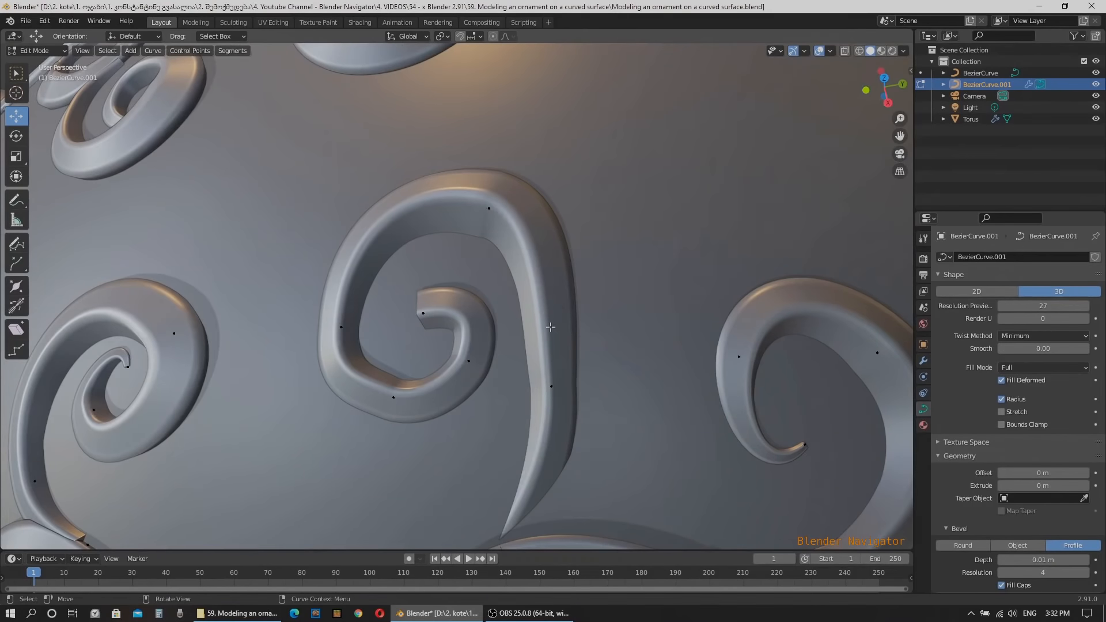
scroll(551, 326, "down", 5)
left_click(528, 411)
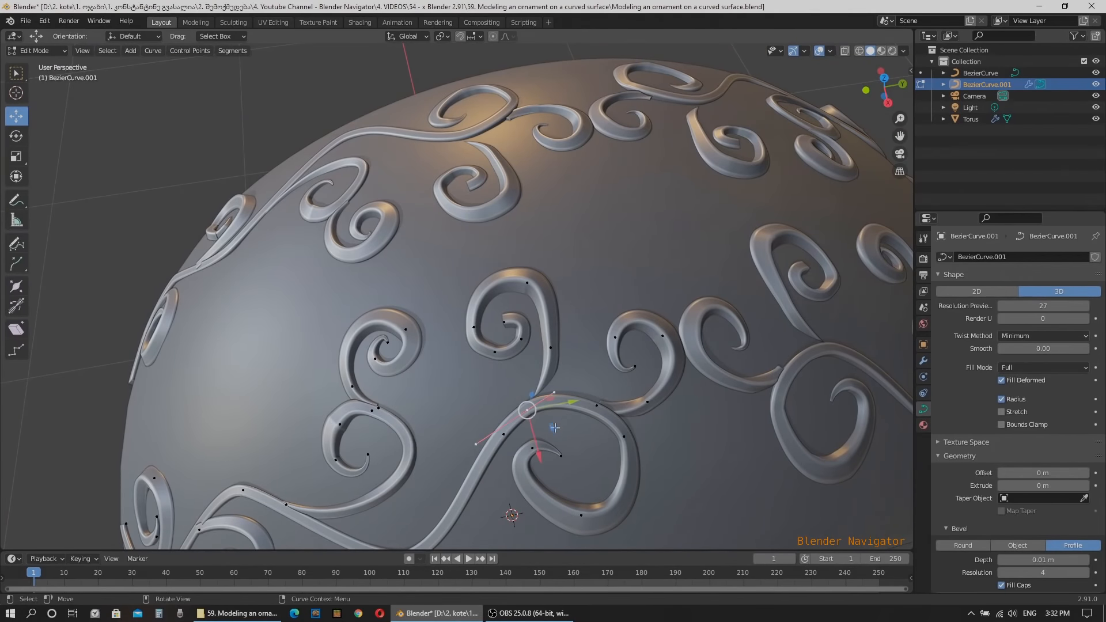
middle_click_drag(528, 410, 525, 393)
scroll(526, 392, "up", 4)
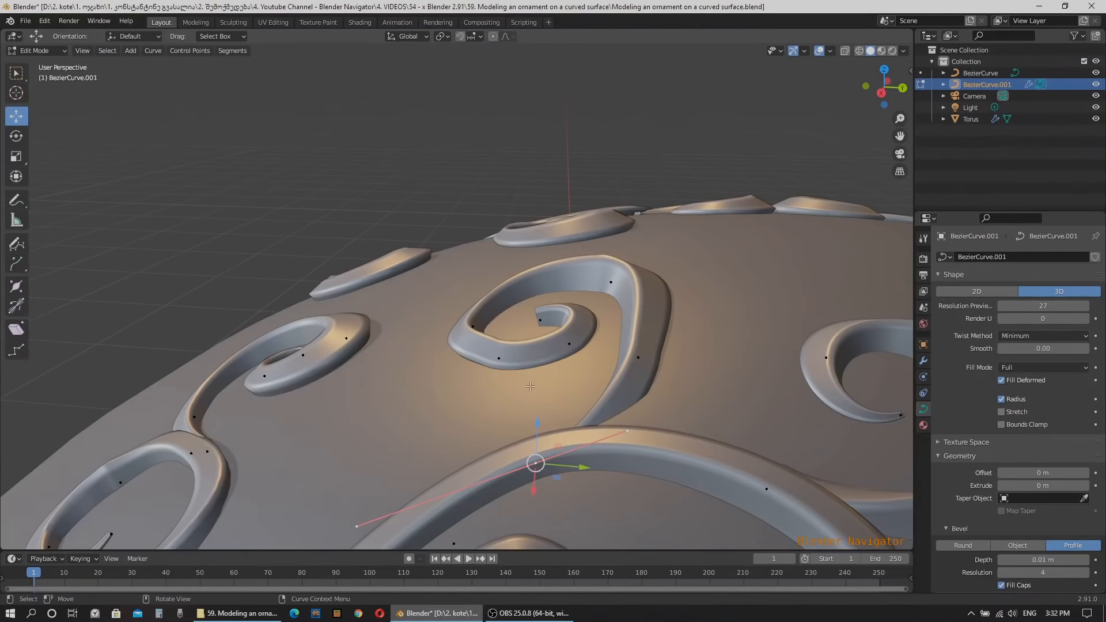
left_click_drag(537, 432, 535, 423)
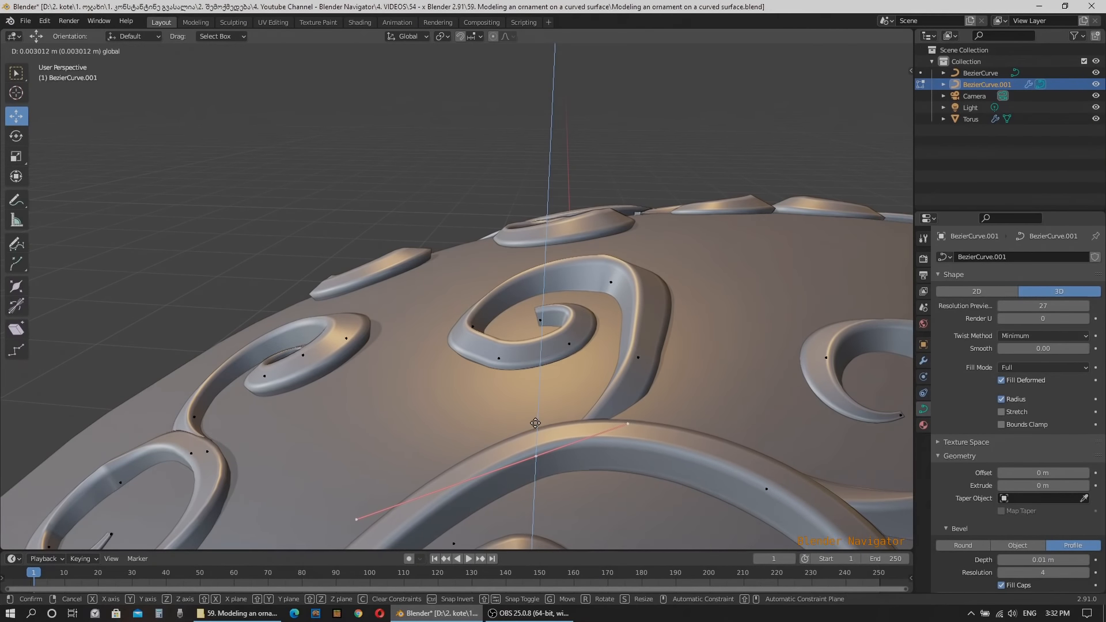
right_click(535, 423)
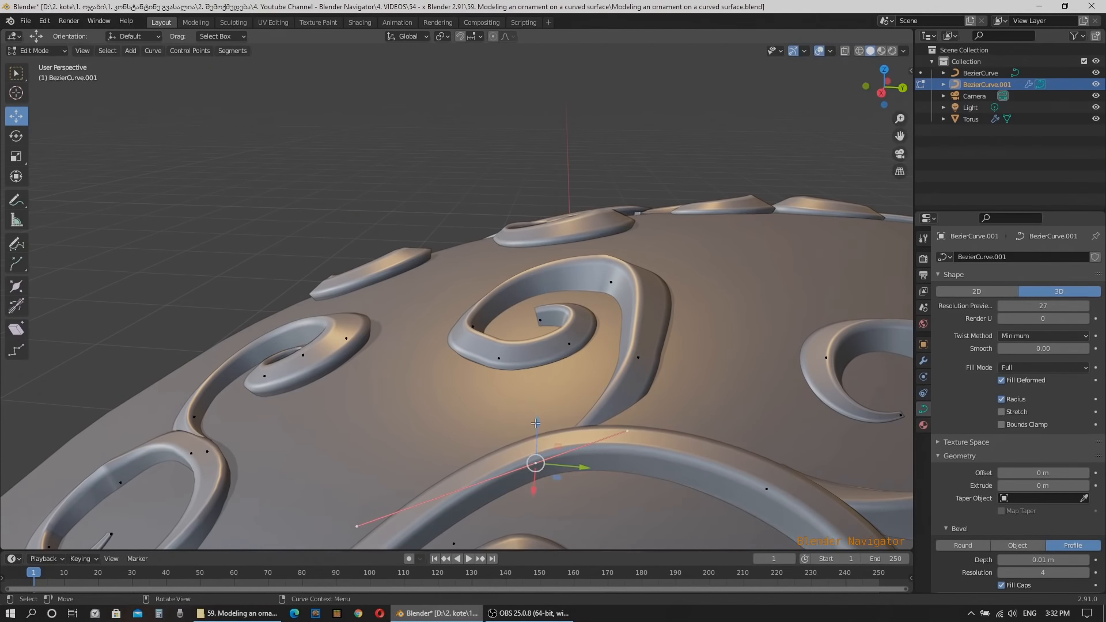
left_click(589, 494)
Select the upper curl's hidden start point through X-ray display, and move it about 0.0192 m in Z and -0.0048 m in X
left_click(844, 51)
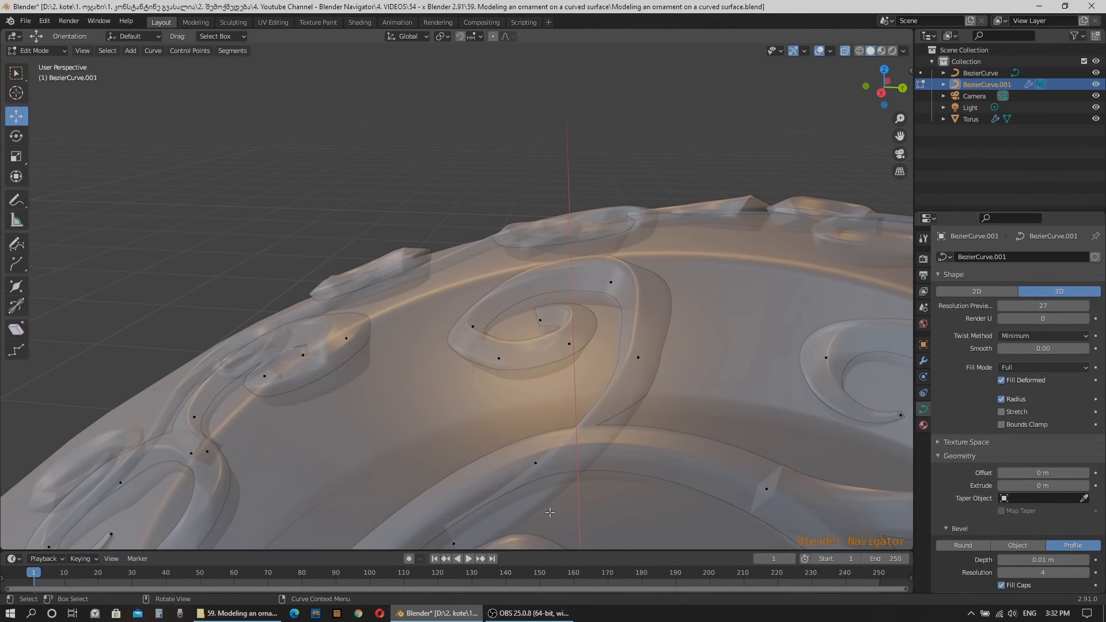
left_click(454, 544)
left_click(844, 51)
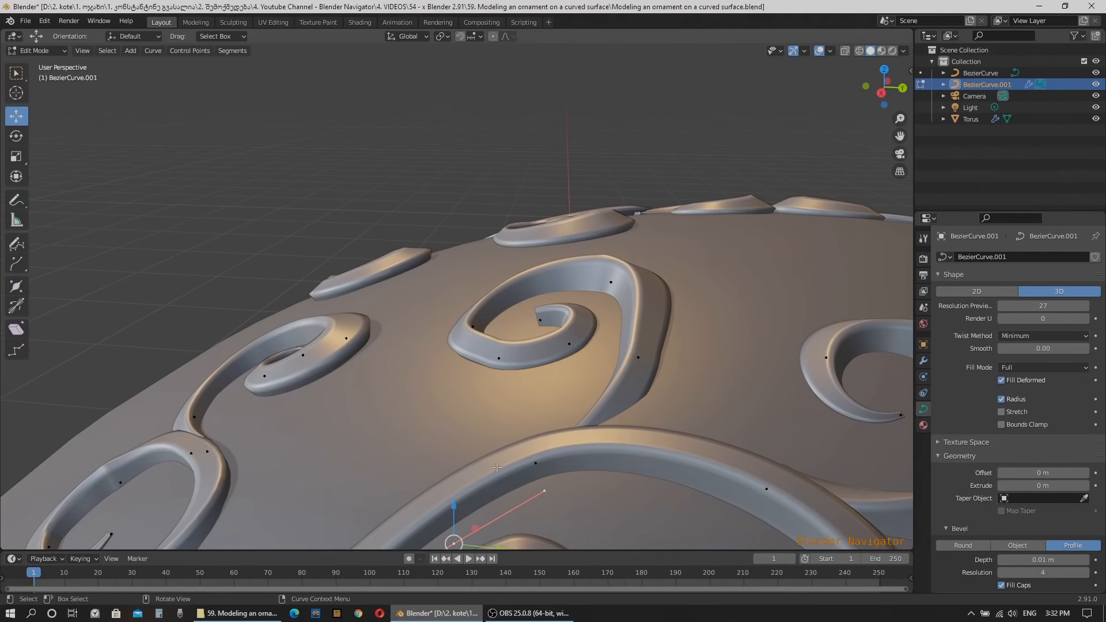
left_click_drag(457, 516, 460, 468)
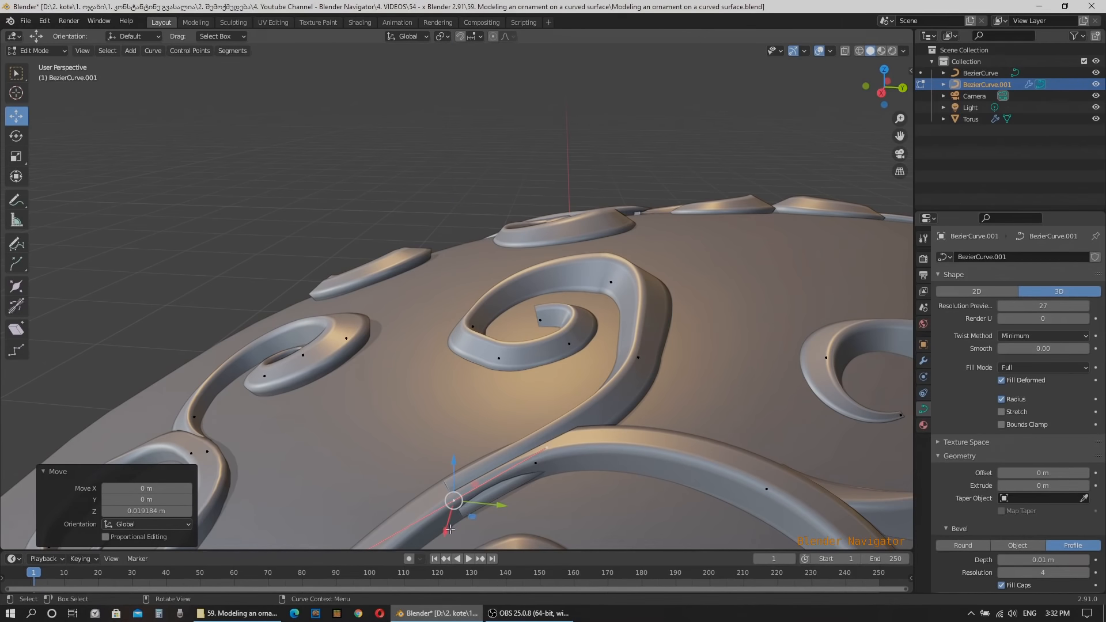
left_click_drag(449, 529, 445, 525)
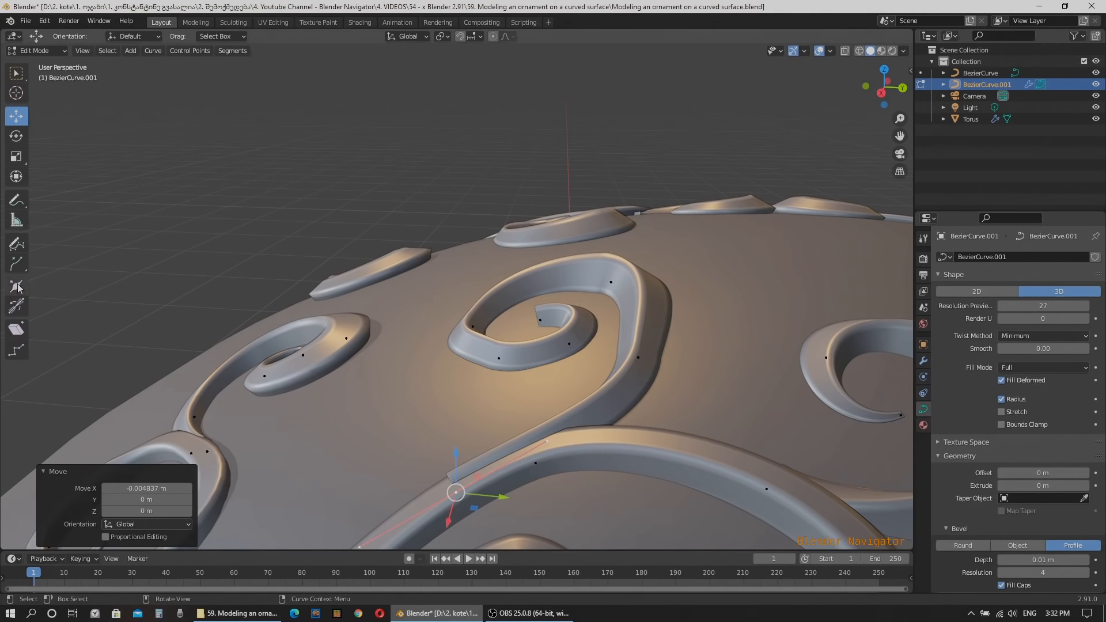
Slightly adjust the tilt of the upper curl's start point and scale its radius by a factor of 0.553
left_click(16, 306)
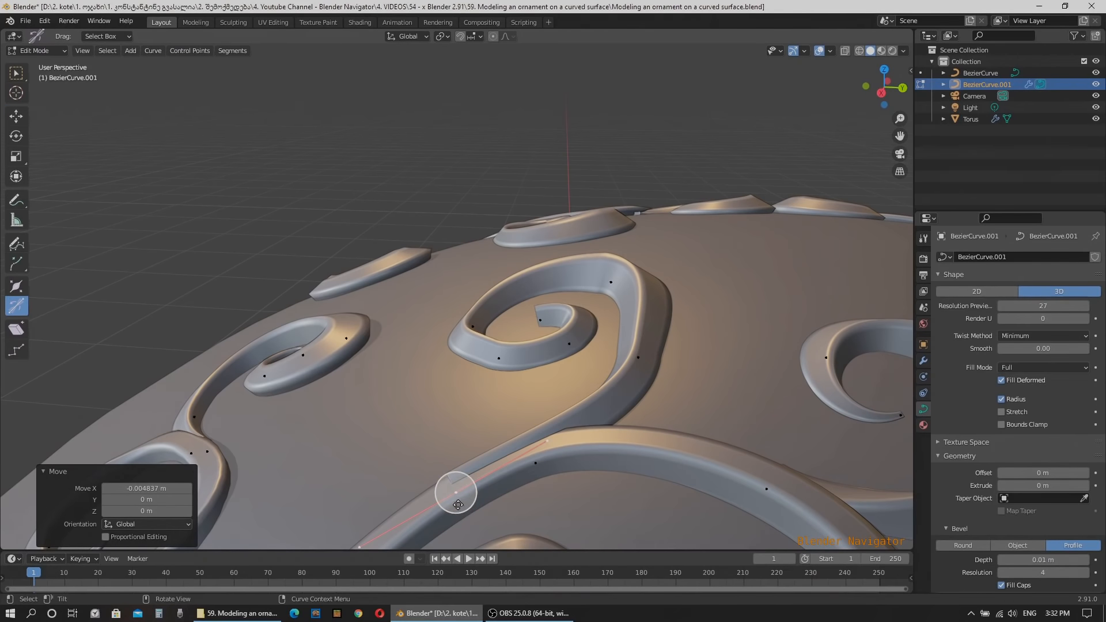
mouse_move(458, 505)
left_mouse_down()
mouse_move(479, 499)
mouse_move(427, 494)
mouse_move(456, 496)
left_mouse_up()
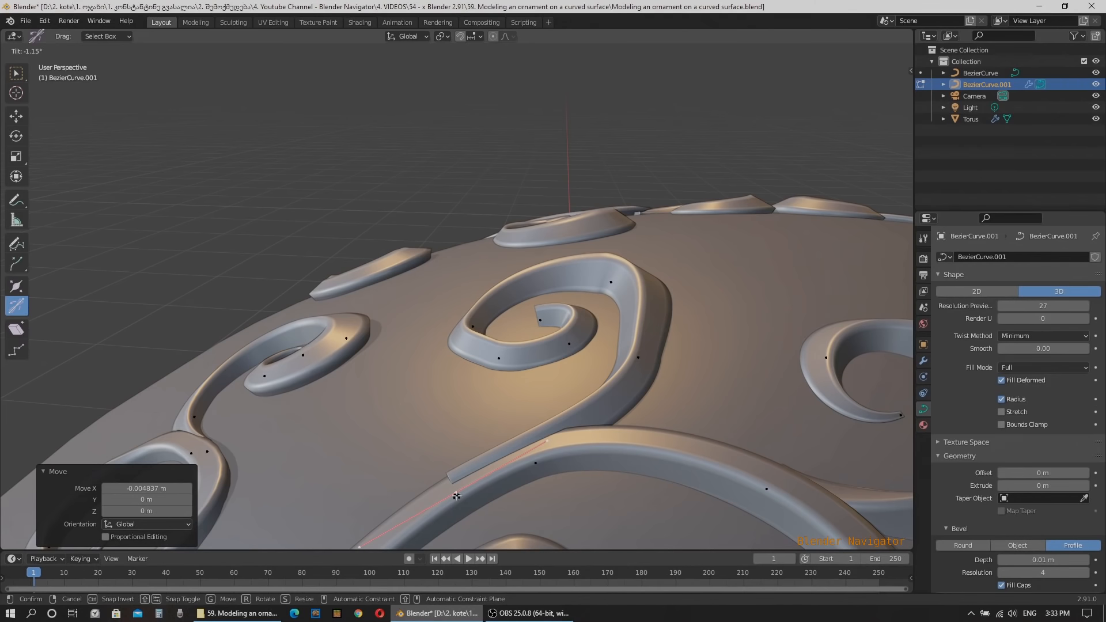
left_click_drag(456, 496, 455, 492)
left_click(16, 286)
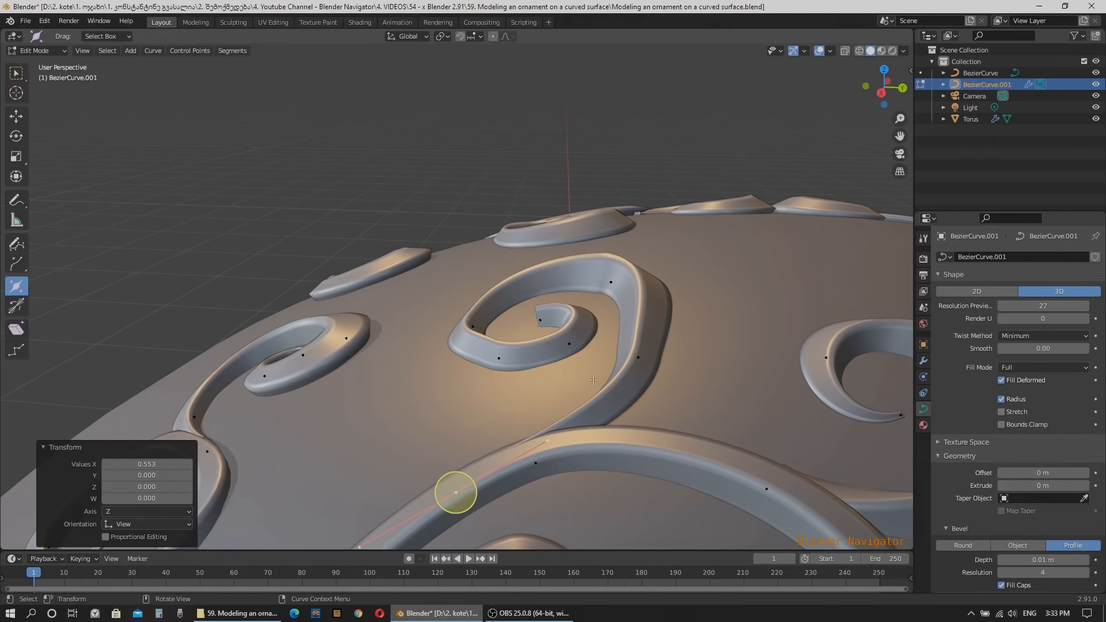
Return to Object Mode, deselect the ornament curve, and inspect the whole ring from the front
scroll(539, 334, "down", 8)
middle_click_drag(538, 334, 614, 435)
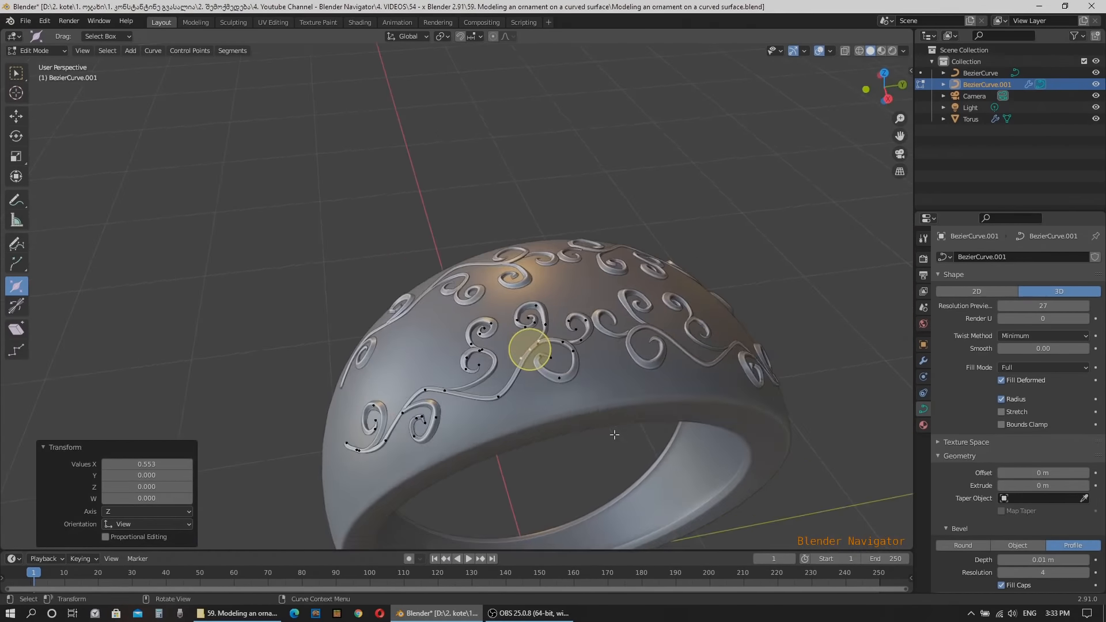
key("Tab")
left_click(610, 444)
middle_click_drag(690, 453, 490, 407)
middle_click_drag(387, 426, 433, 385, "shift")
middle_click_drag(495, 410, 488, 398, "shift")
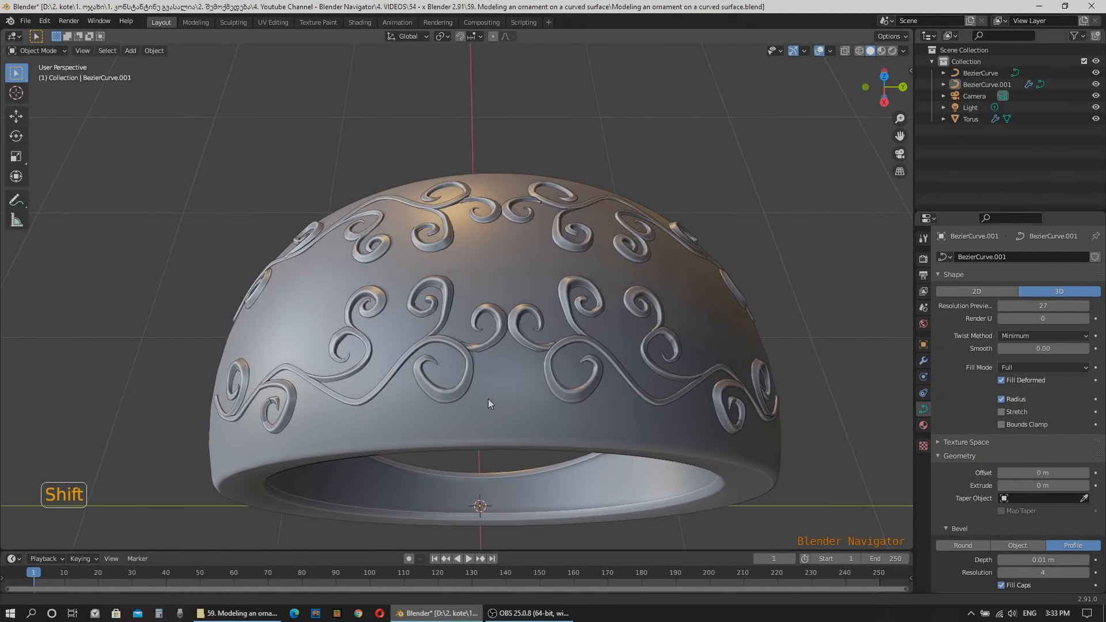